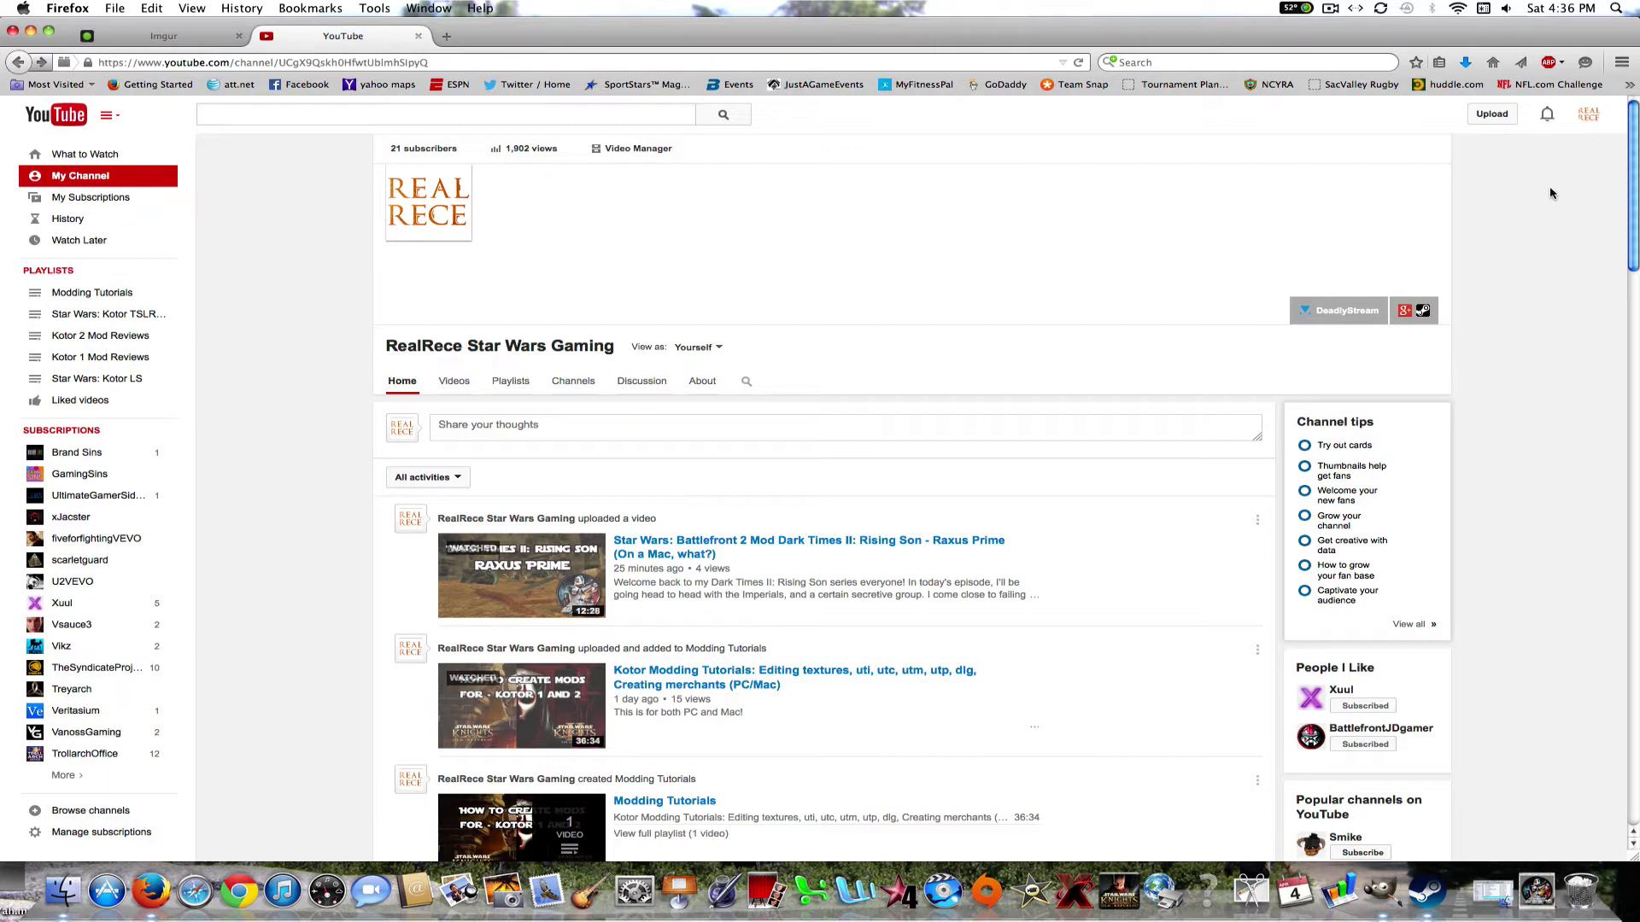
# Step: Minimize Firefox and hide all GIMP windows so the desktop image files show
pyautogui.click(31, 31)
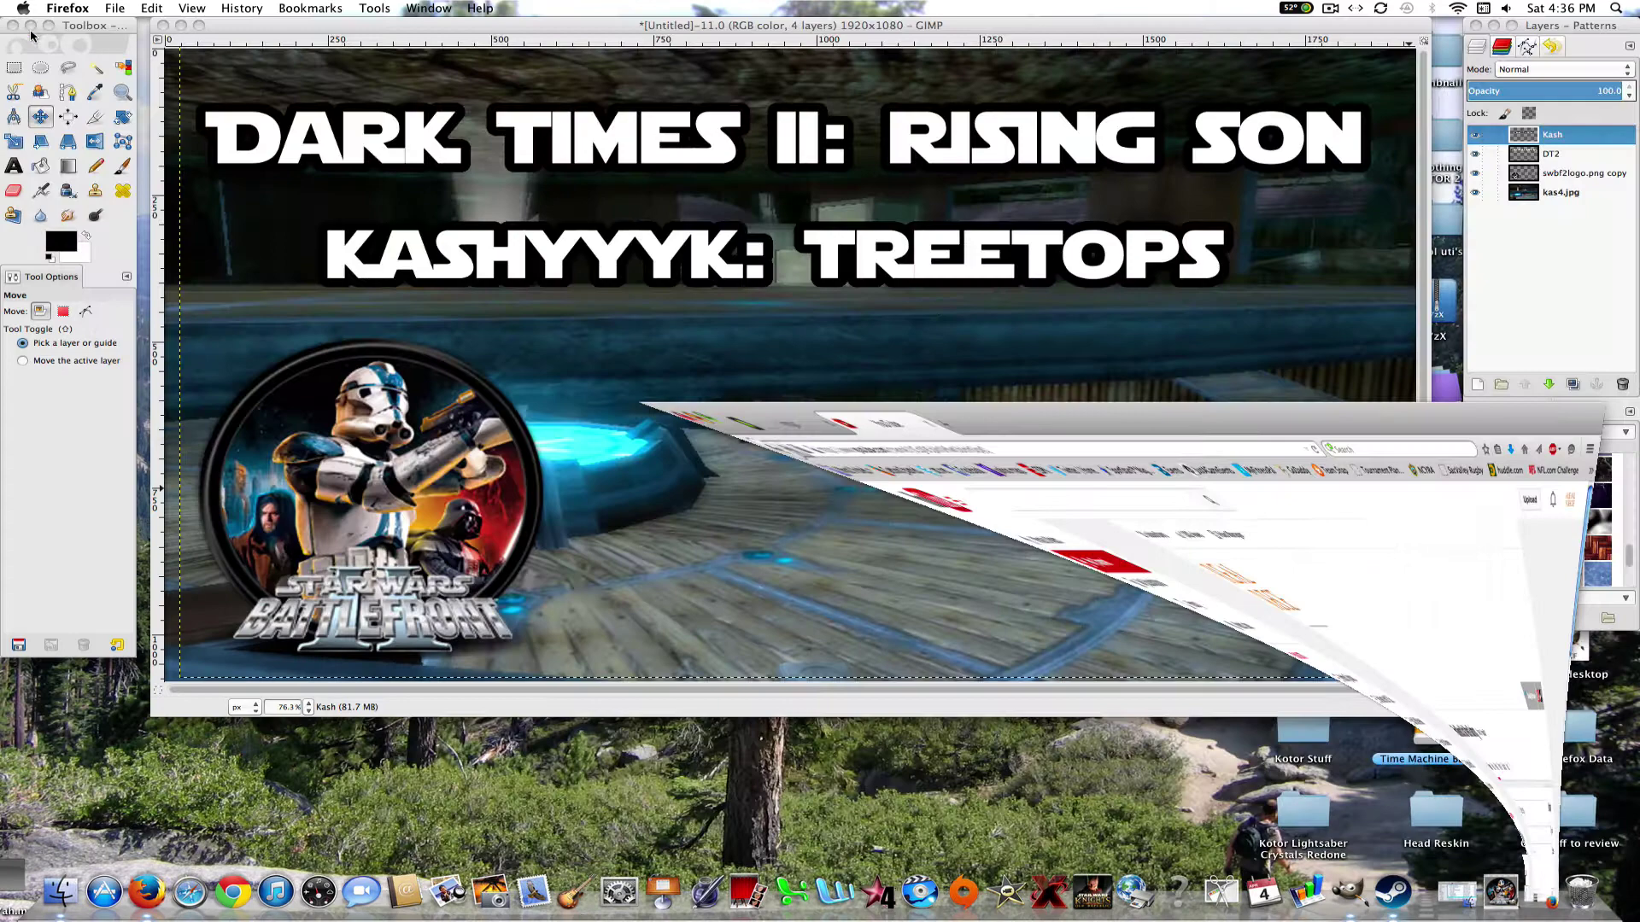
pyautogui.click(457, 24)
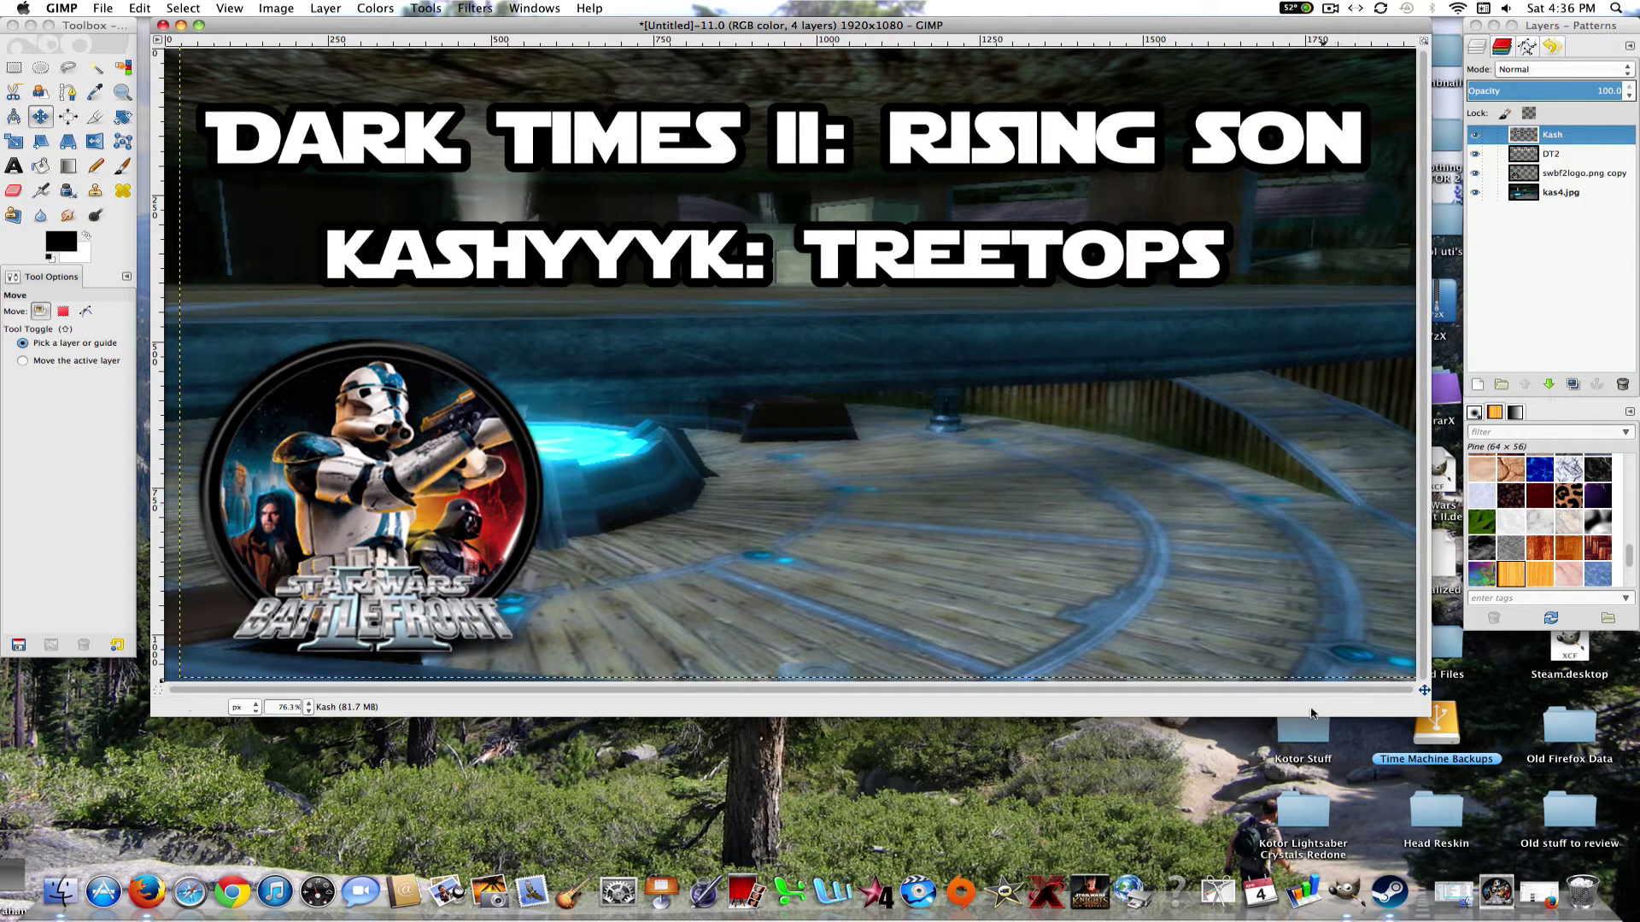
pyautogui.rightClick(1394, 864)
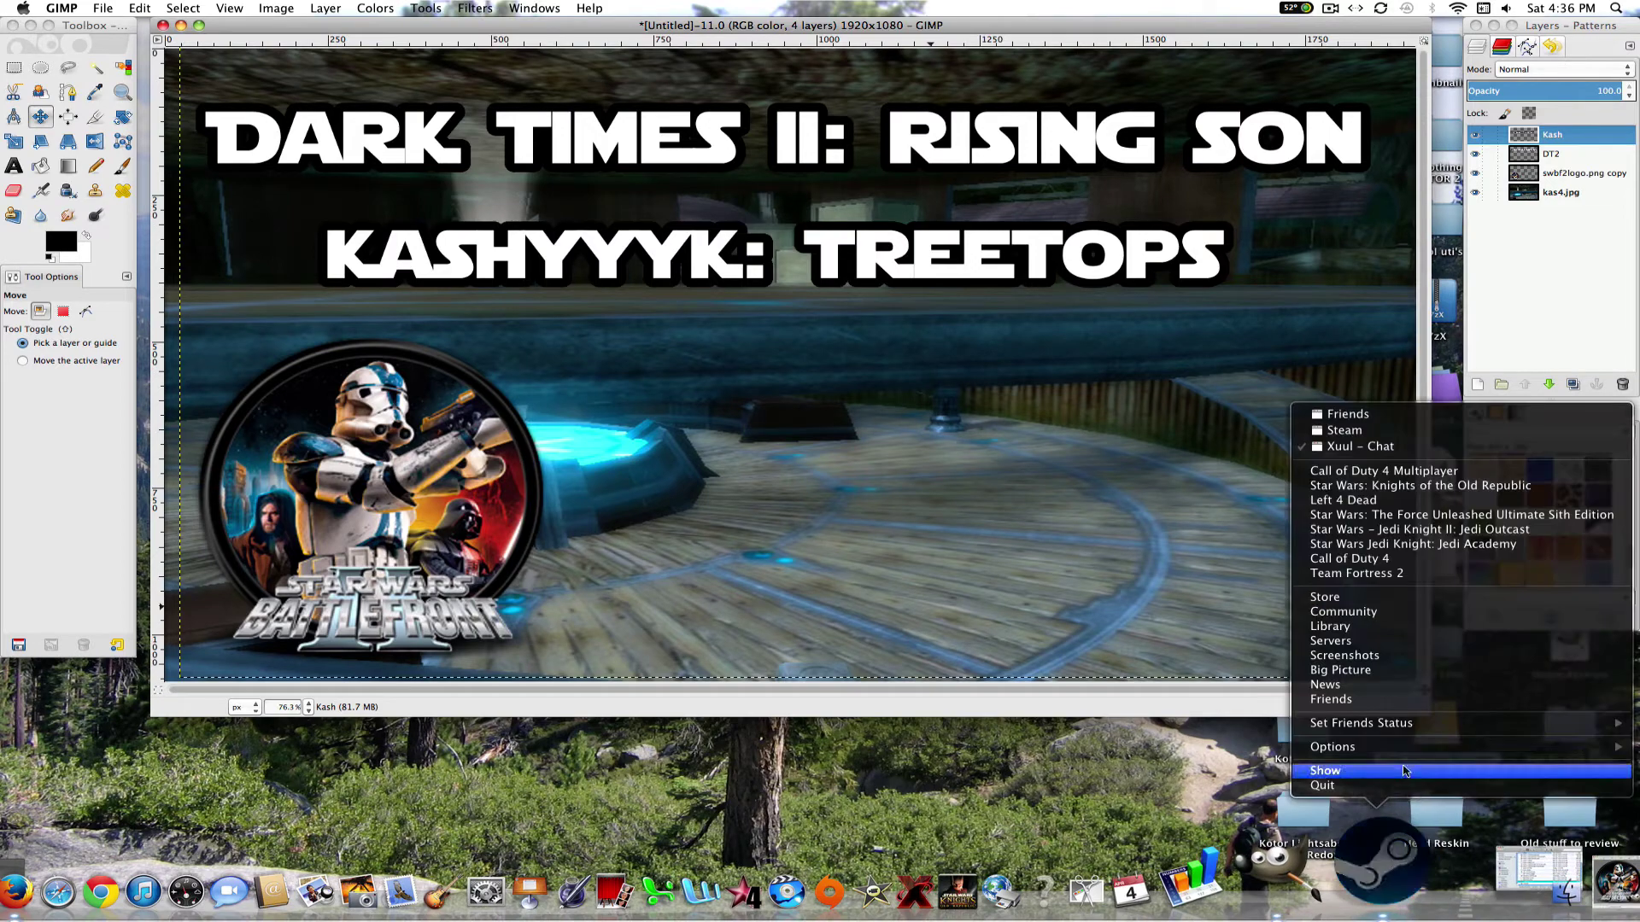
pyautogui.click(1397, 892)
pyautogui.rightClick(1359, 877)
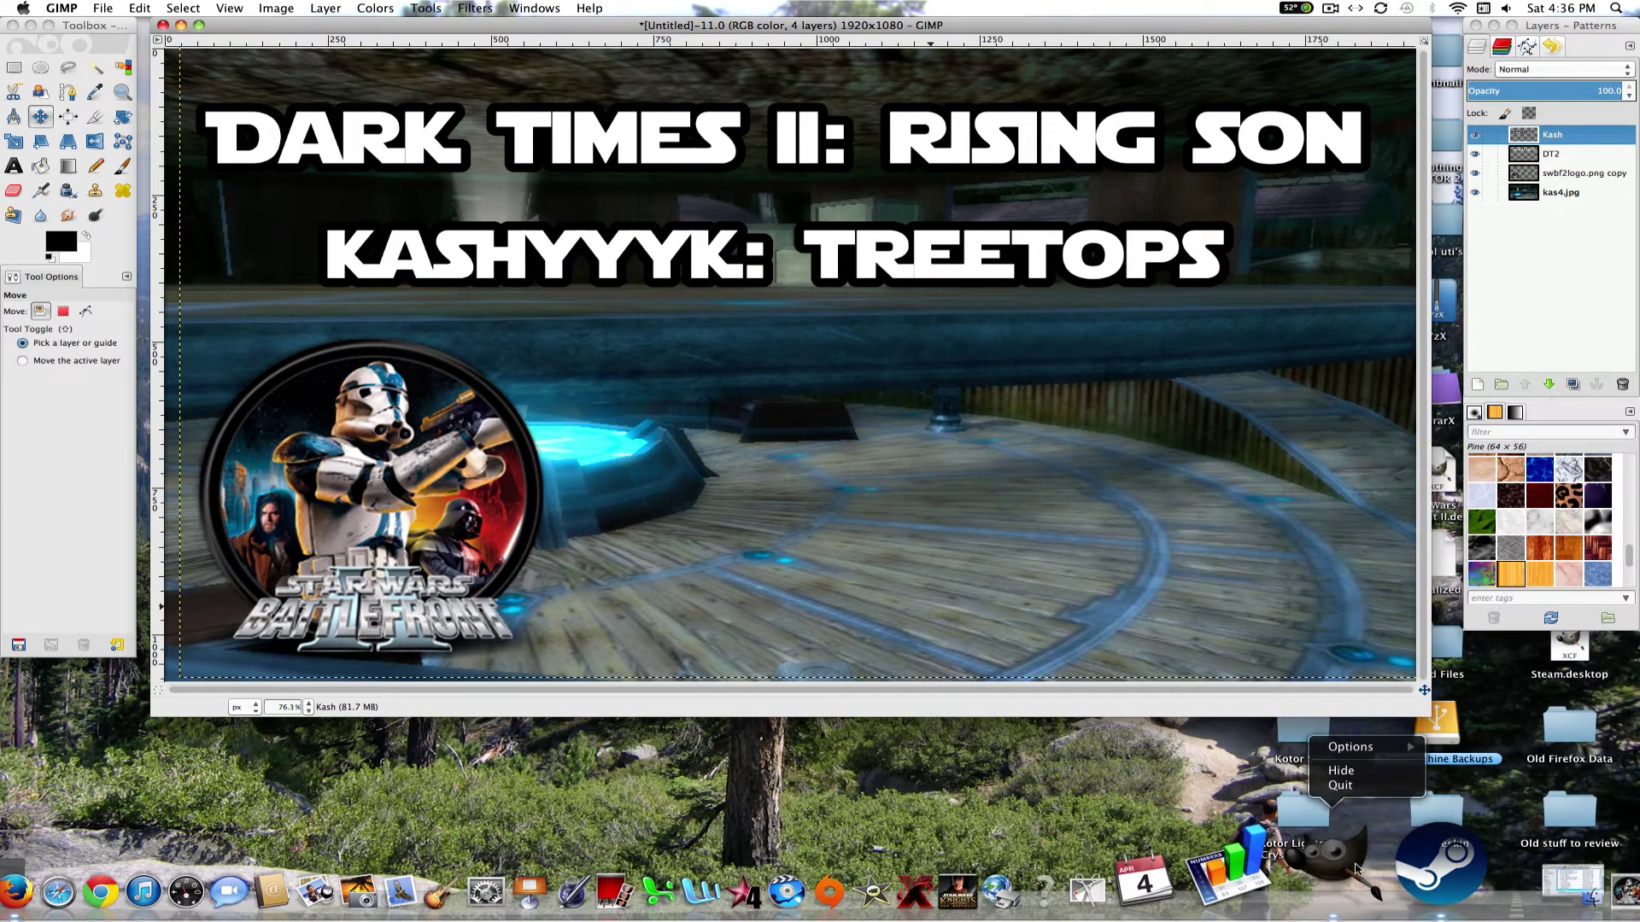
pyautogui.click(1361, 769)
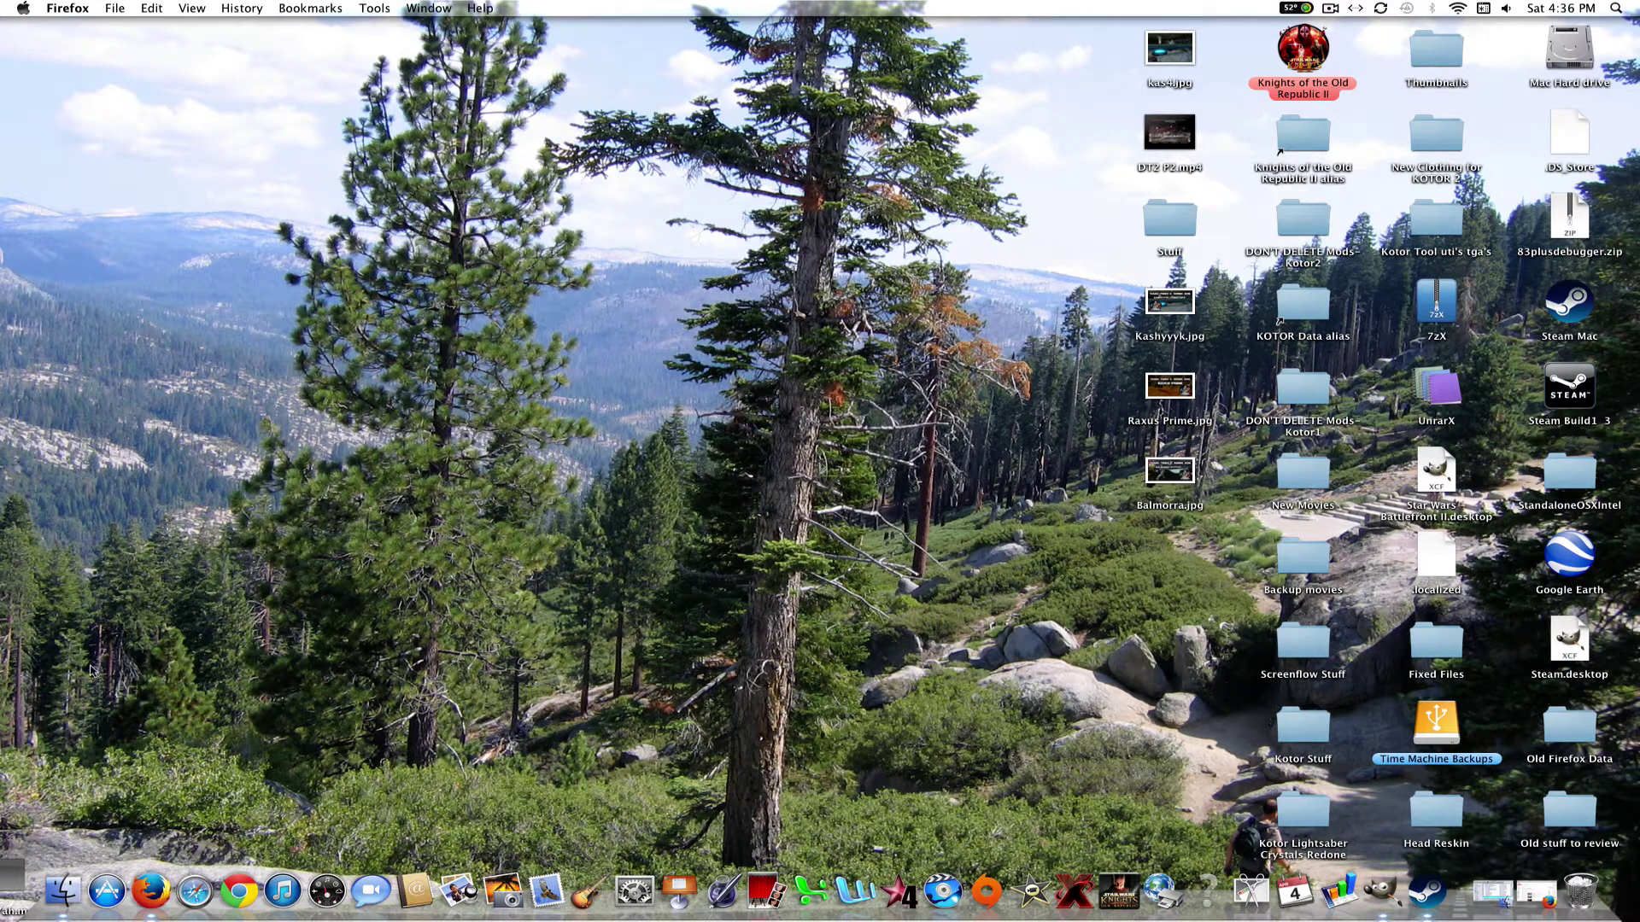
# Step: Browse from the home folder through Library, Application Support, Steam, SteamApps and common into swkotor
pyautogui.click(69, 888)
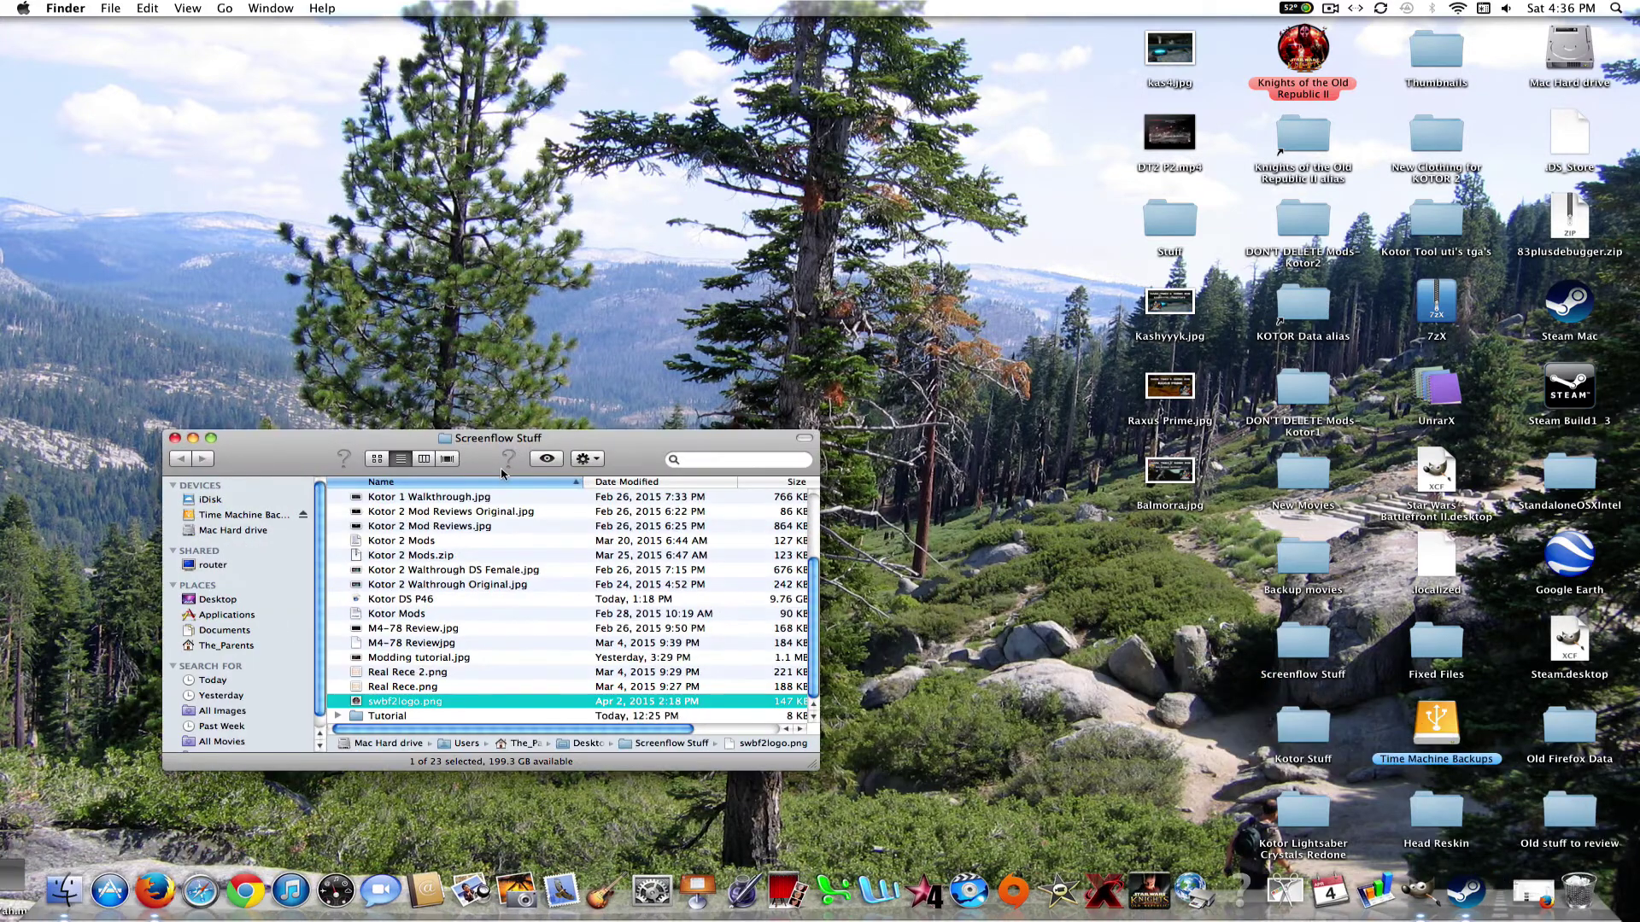
pyautogui.click(228, 646)
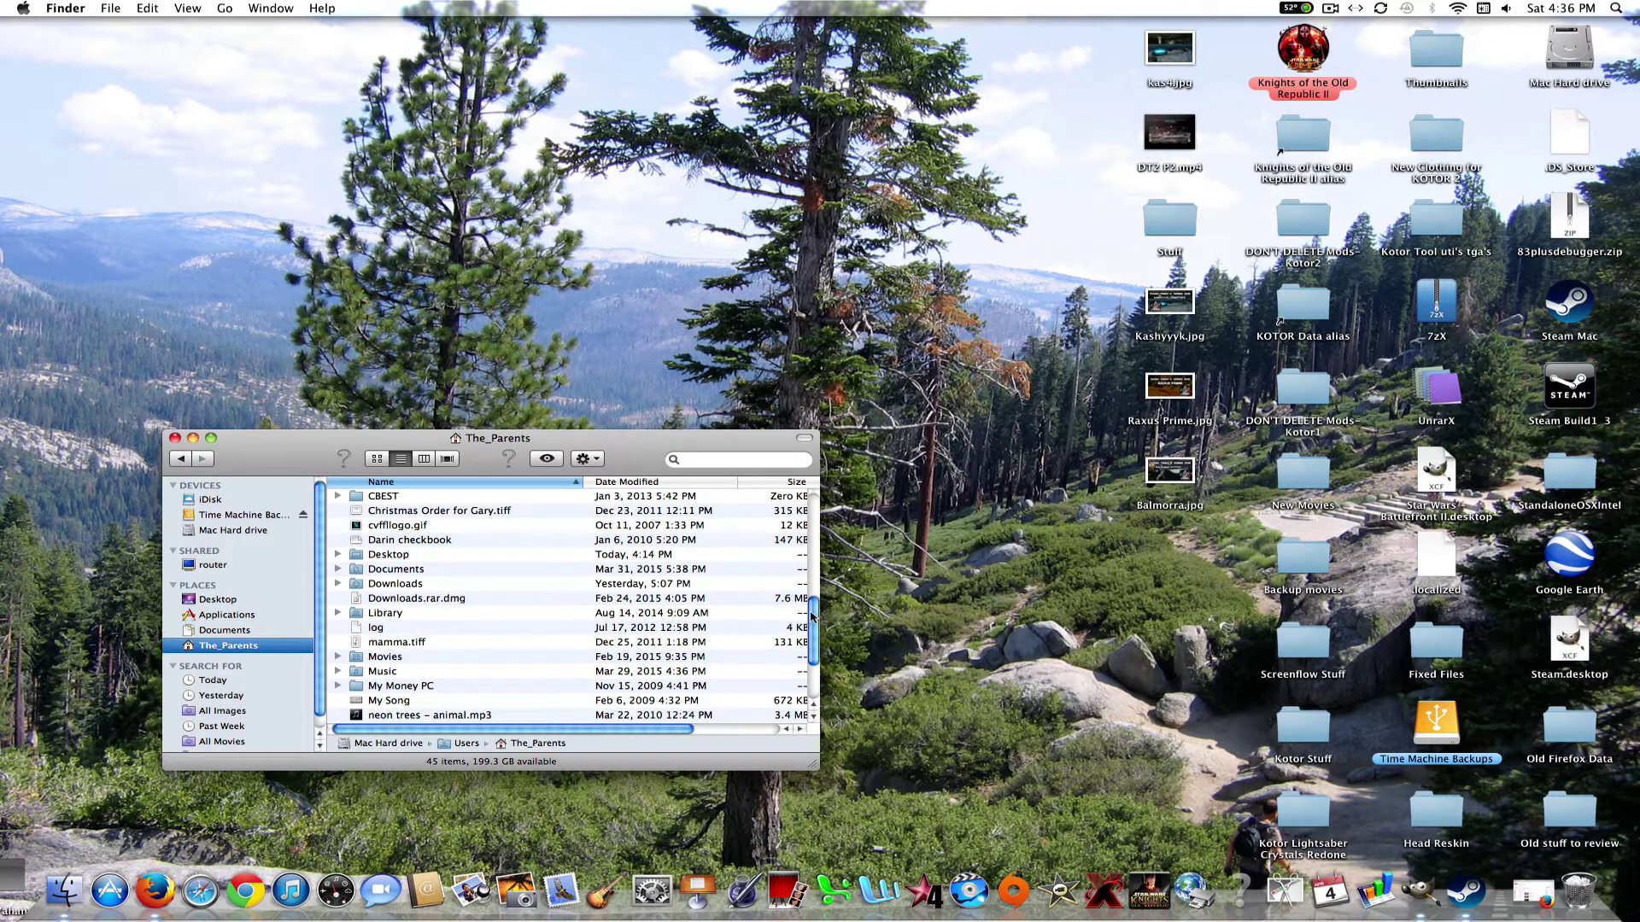
pyautogui.doubleClick(395, 615)
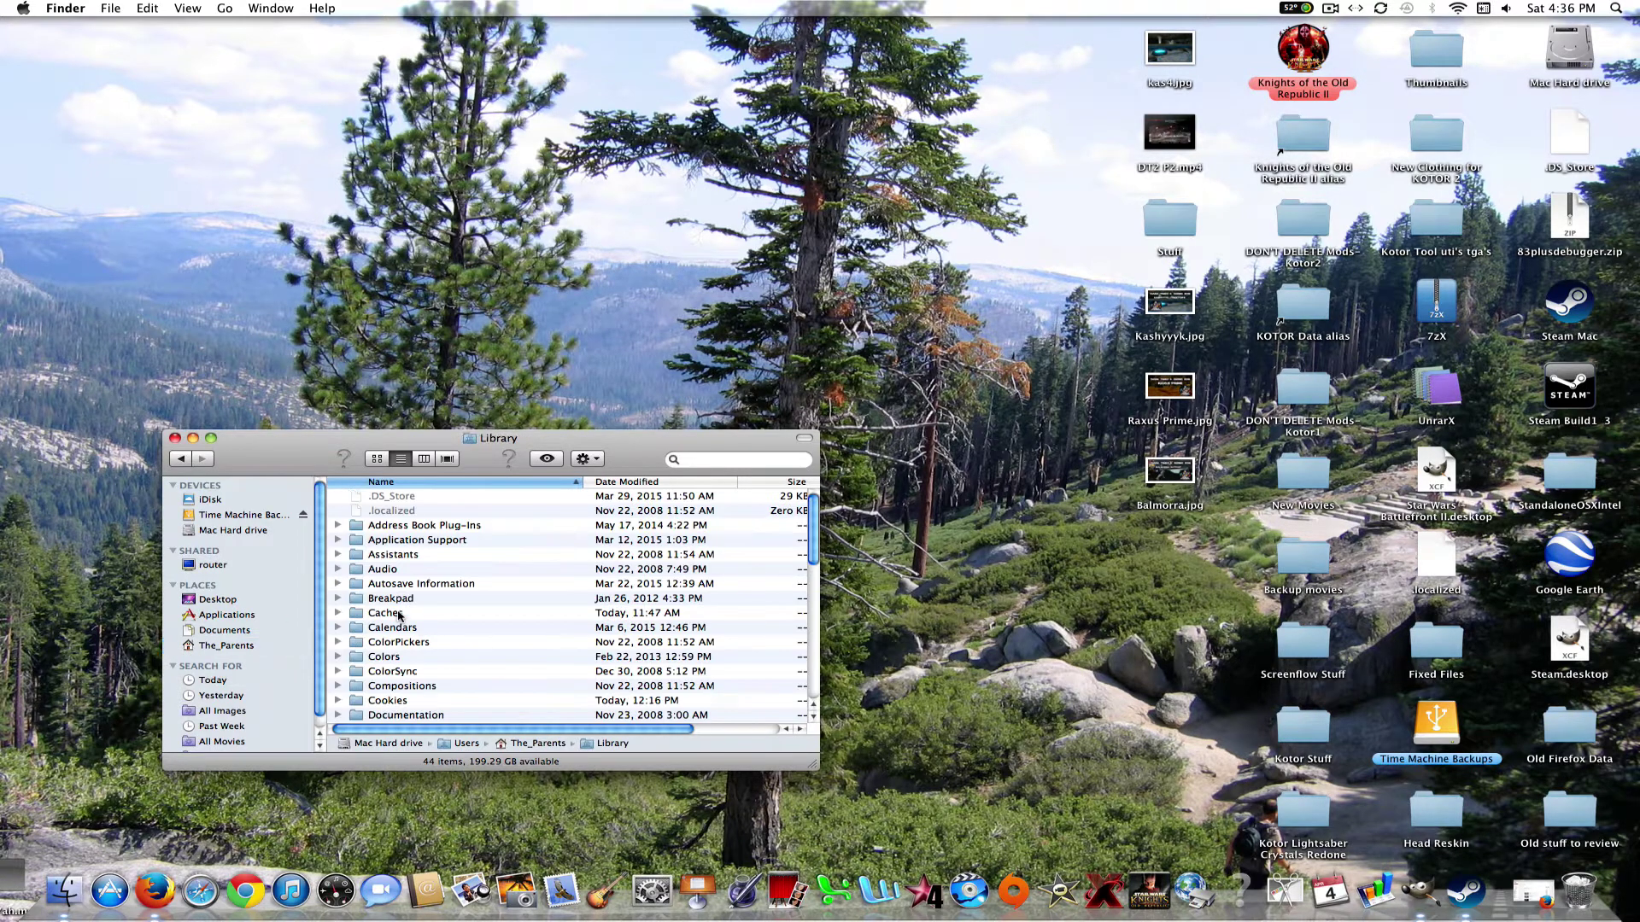
pyautogui.scroll(-10, 781, 615)
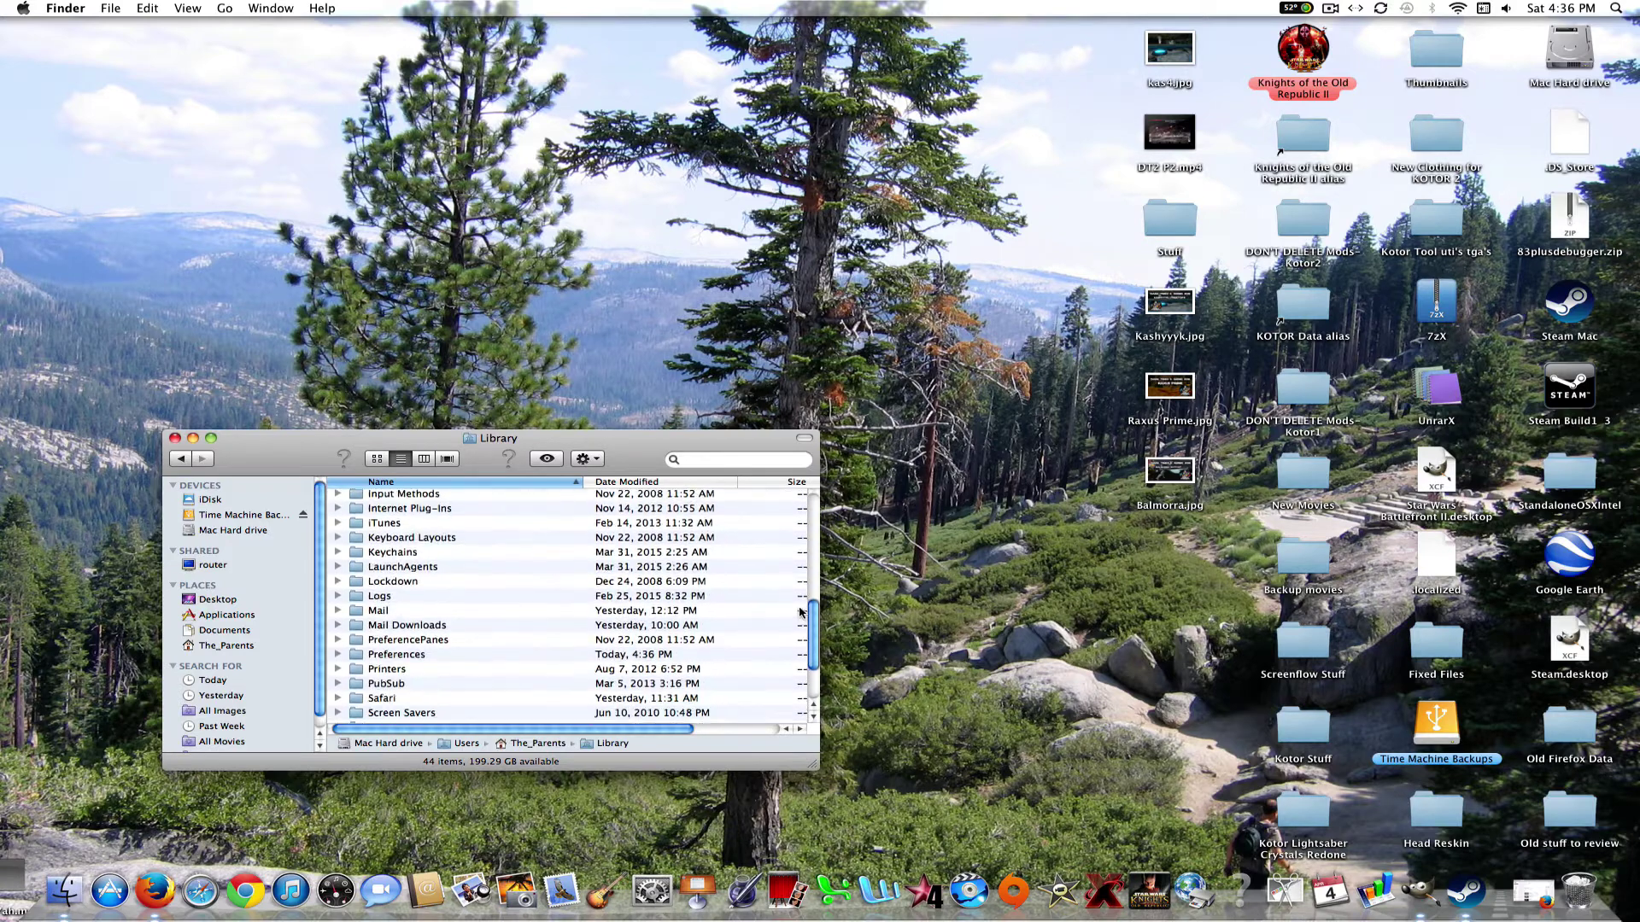
pyautogui.scroll(10, 795, 693)
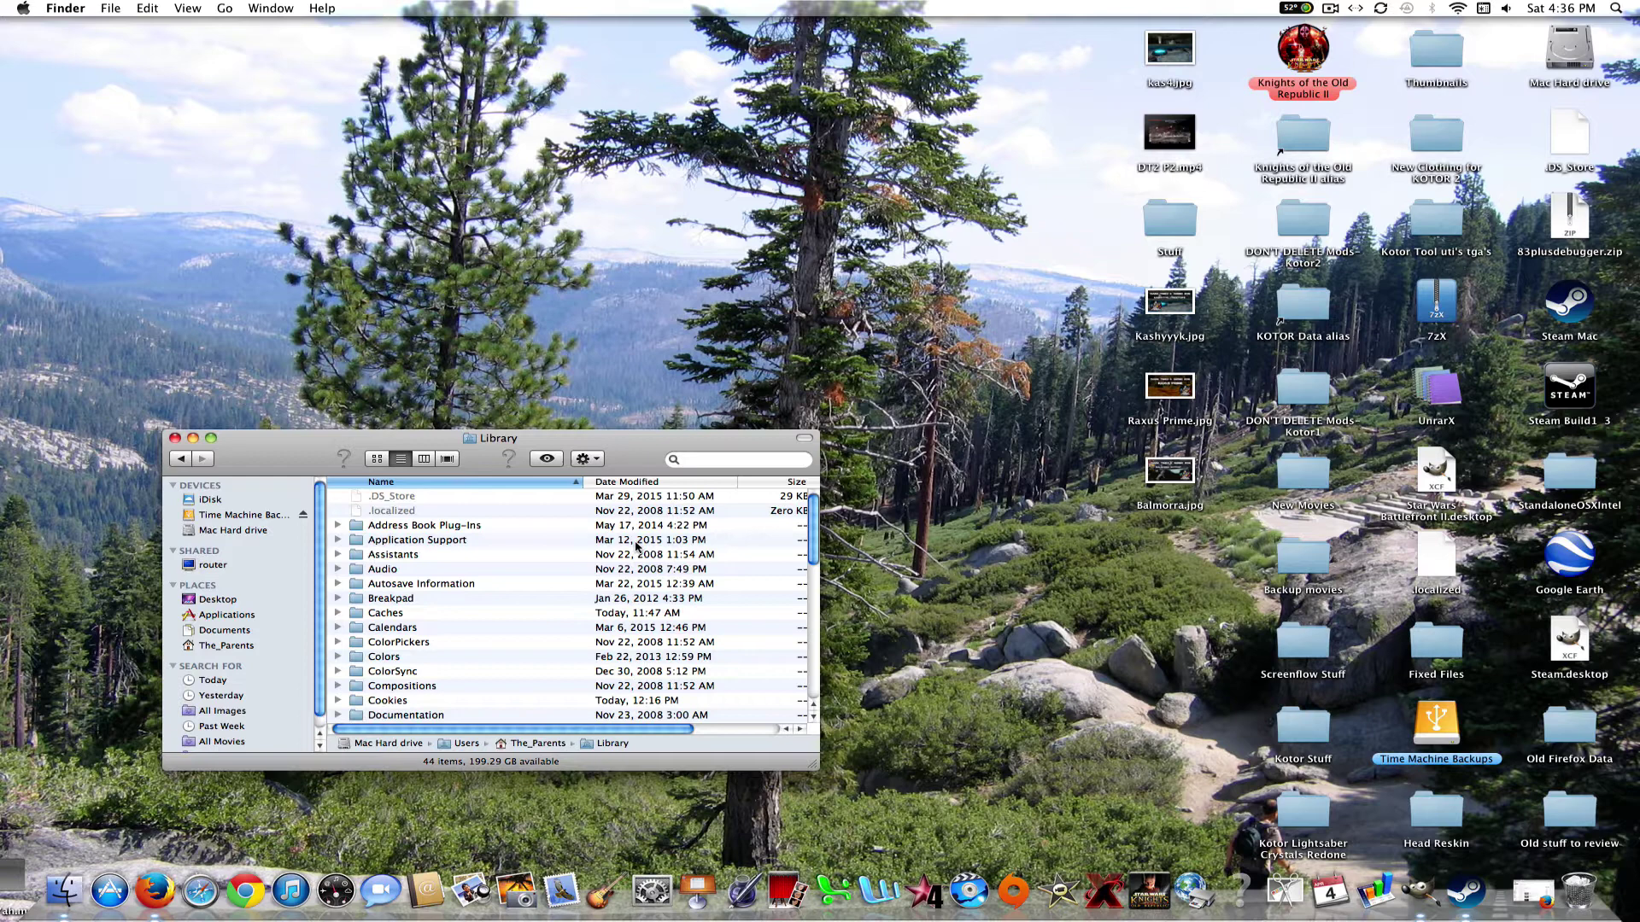
pyautogui.doubleClick(547, 539)
pyautogui.scroll(-5, 547, 541)
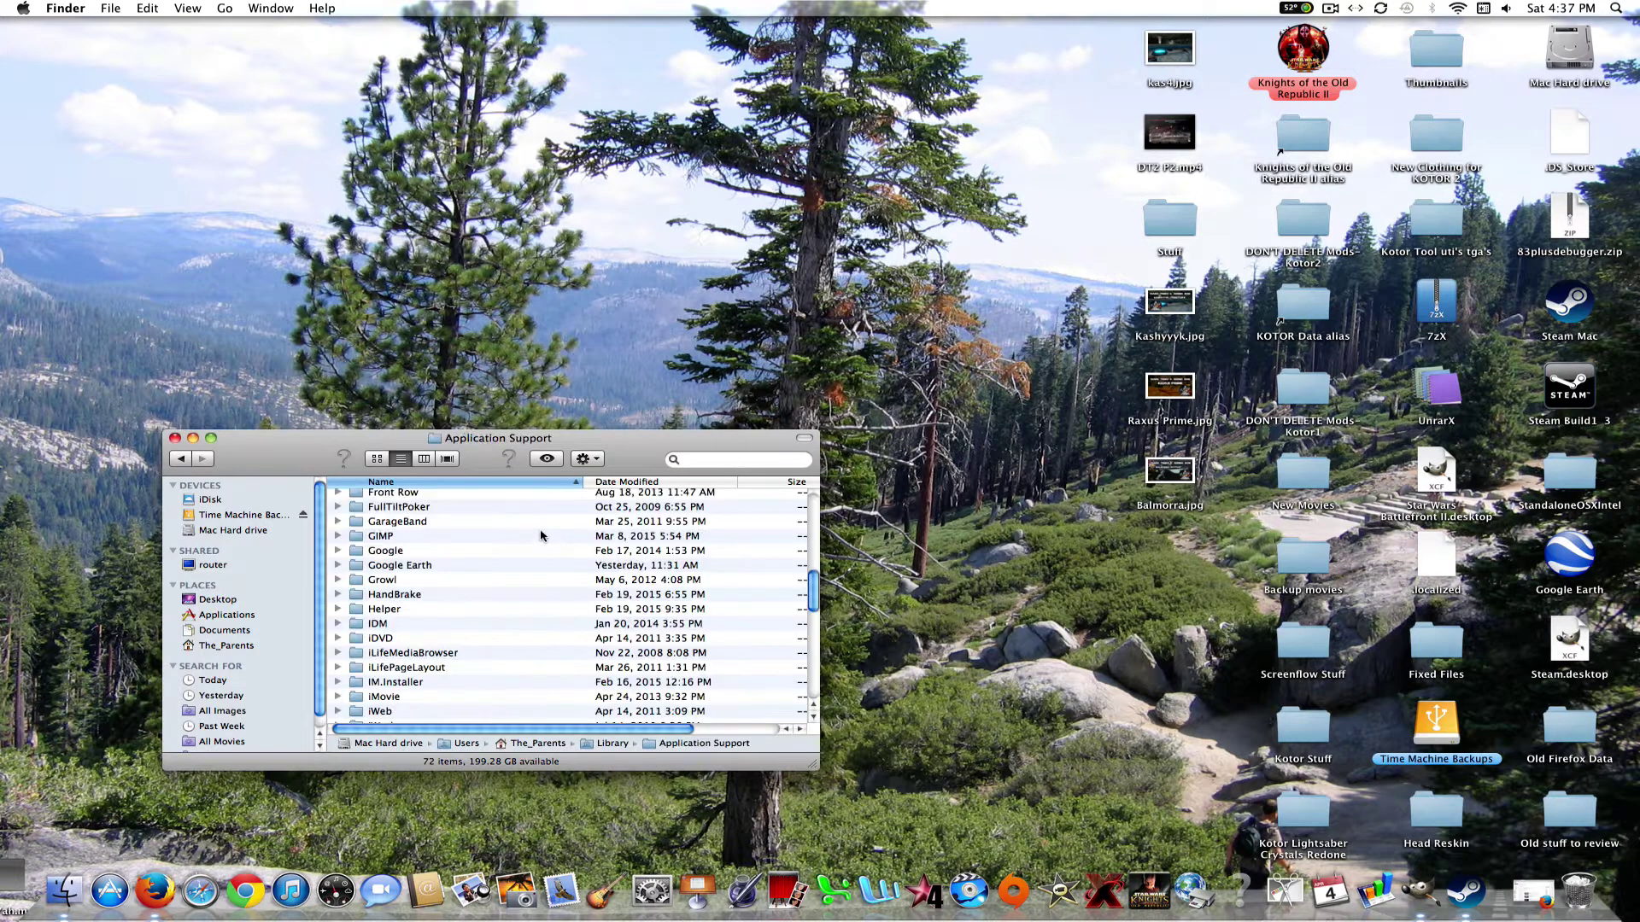
pyautogui.moveTo(813, 600); pyautogui.dragTo(806, 672)
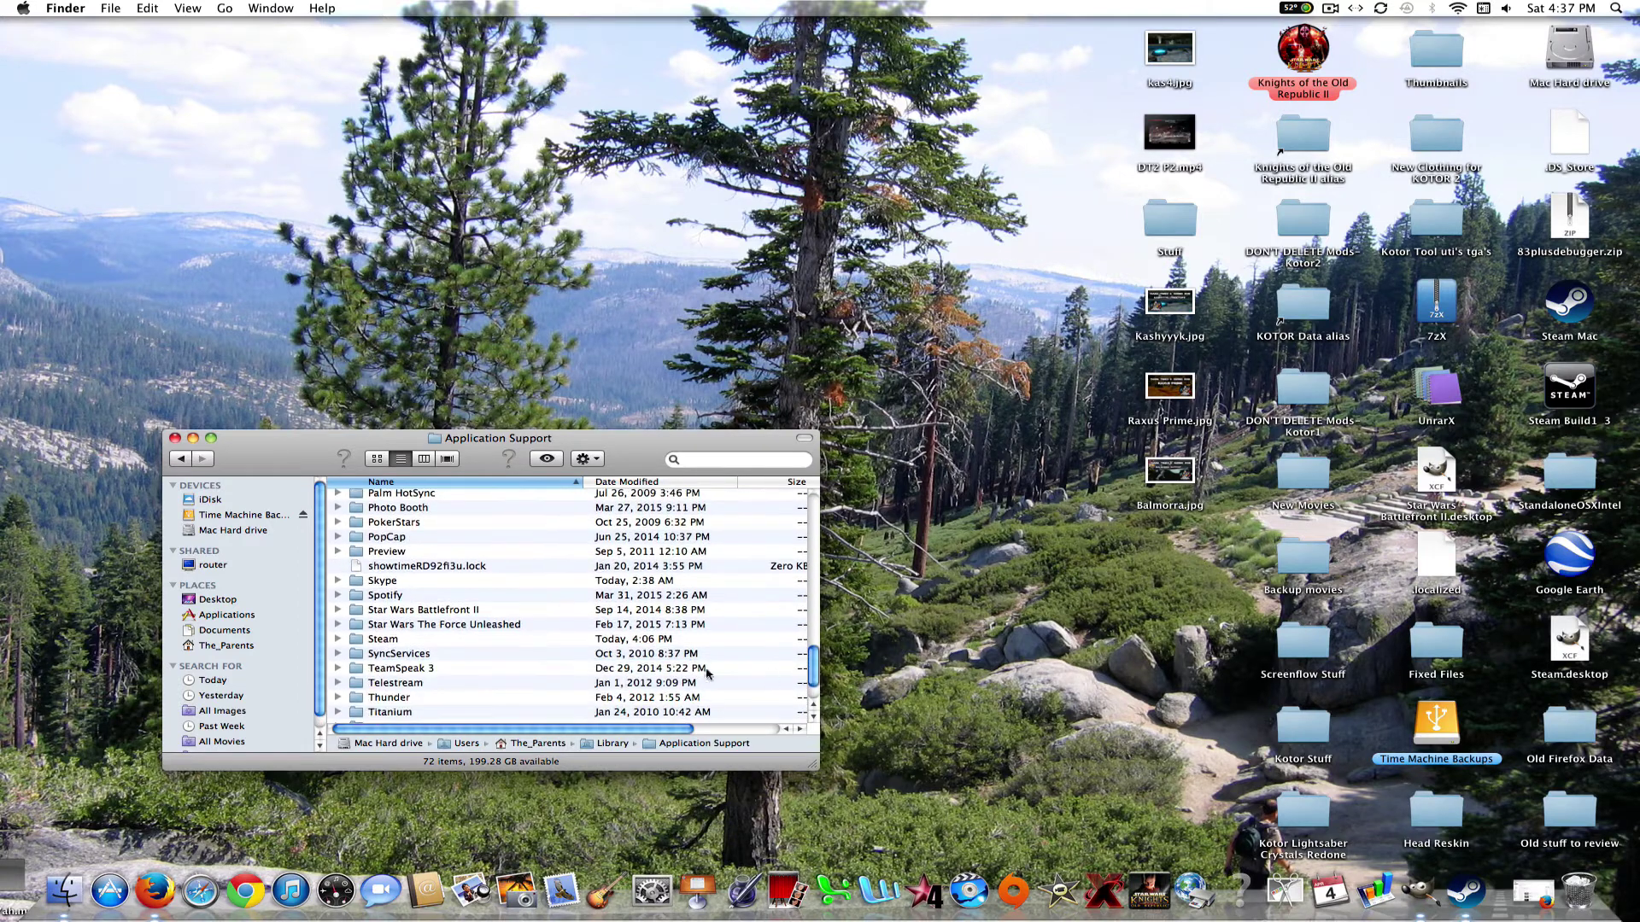
pyautogui.doubleClick(398, 646)
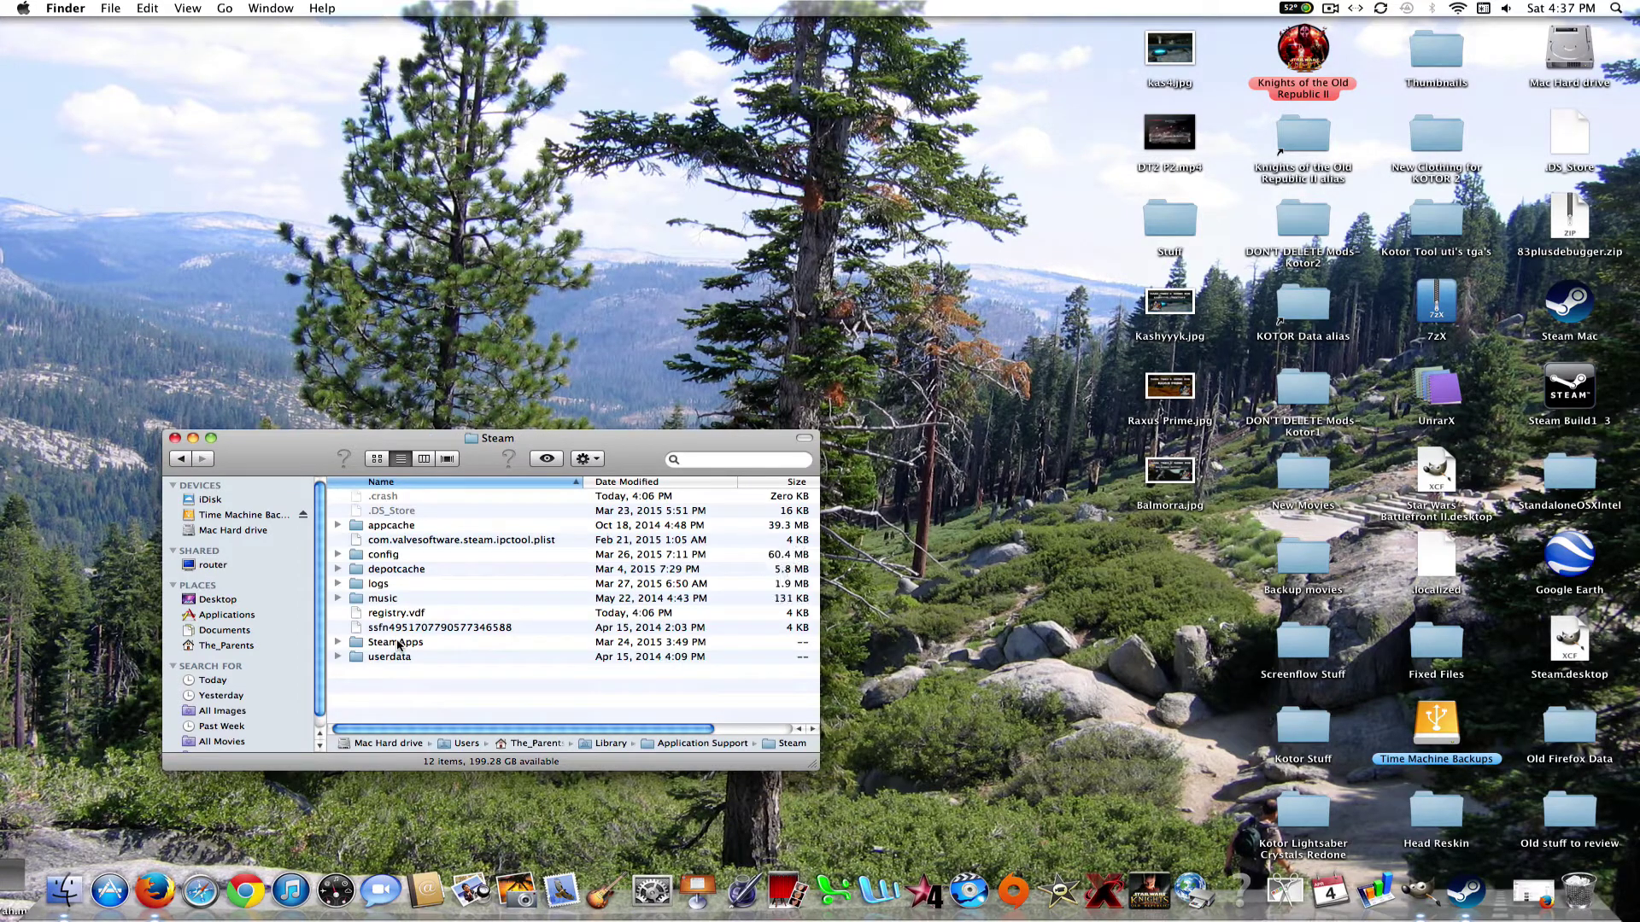
pyautogui.doubleClick(408, 646)
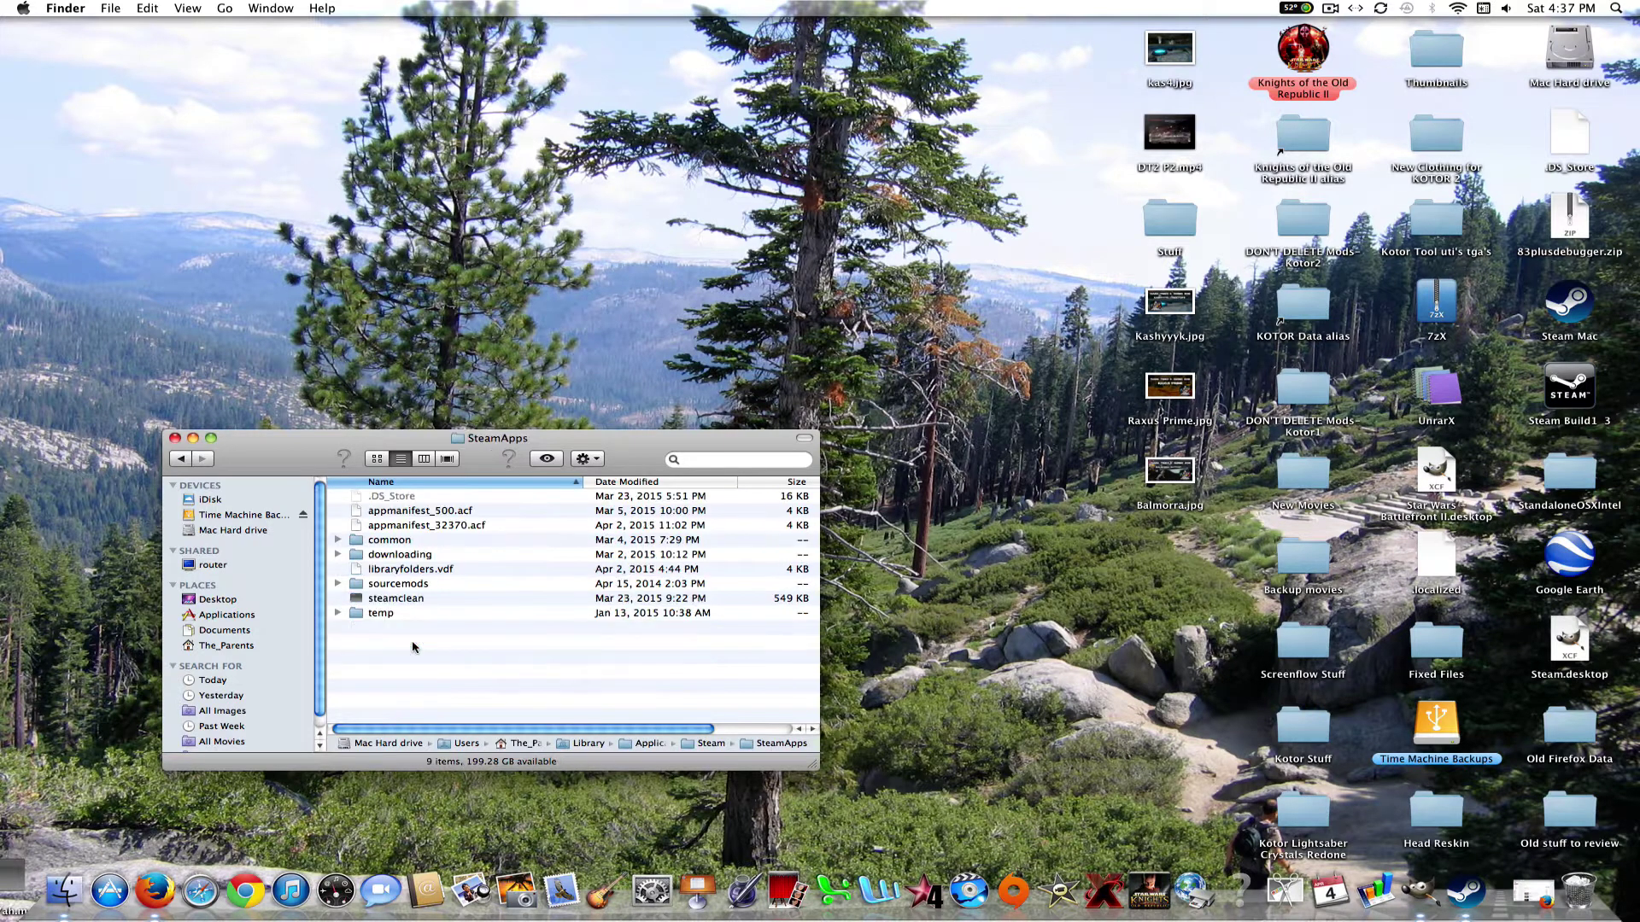
pyautogui.doubleClick(410, 540)
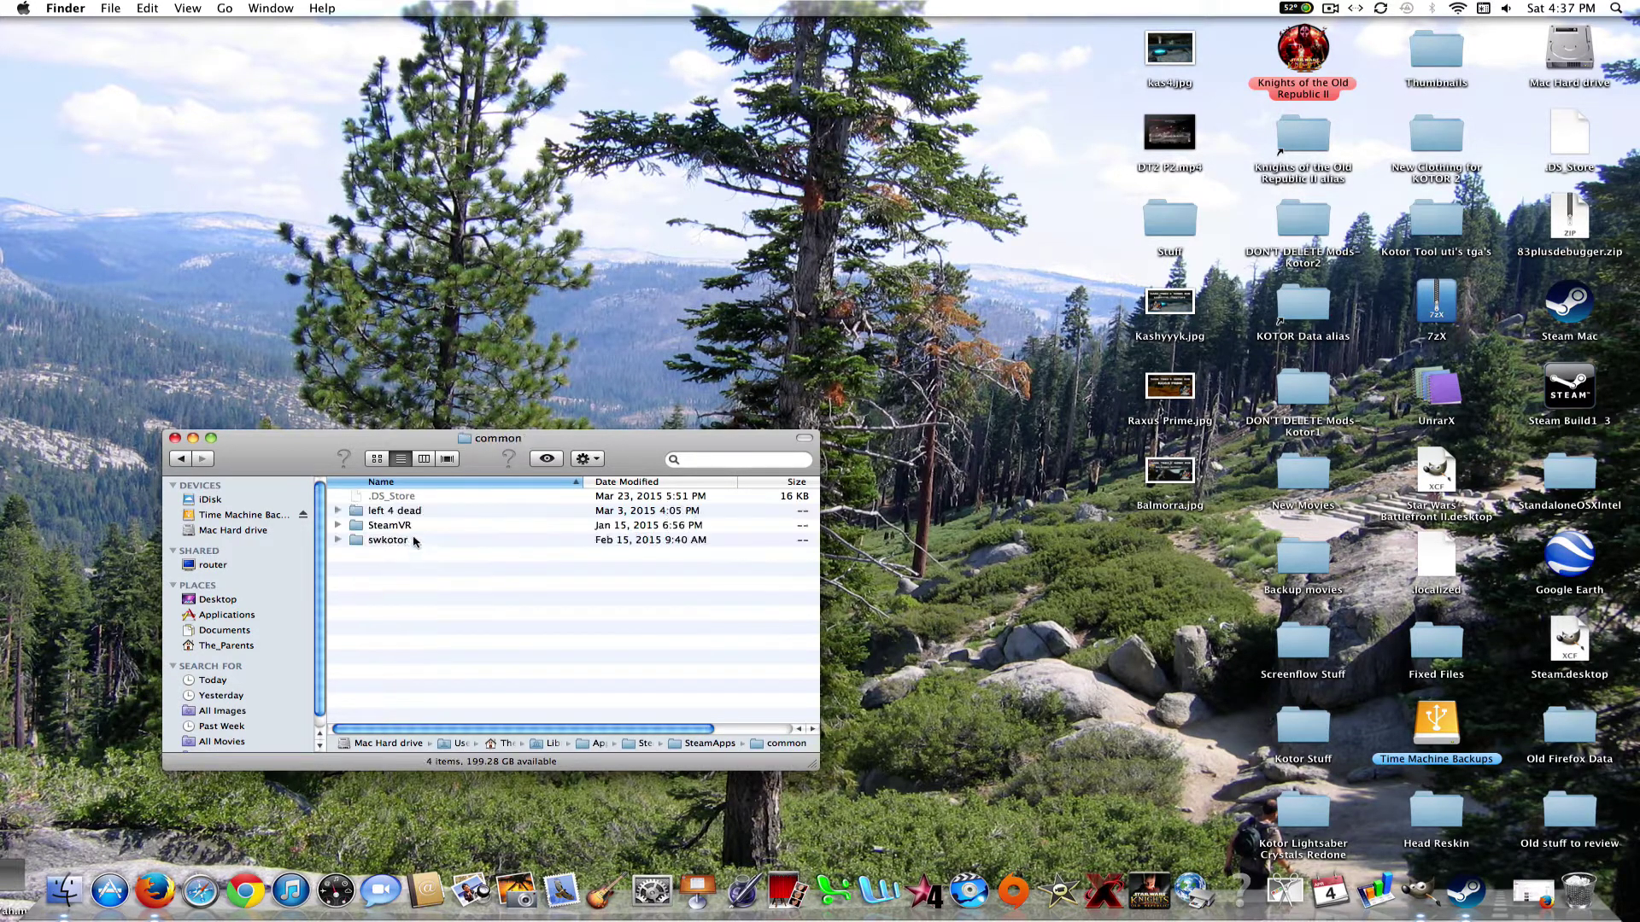
pyautogui.doubleClick(397, 542)
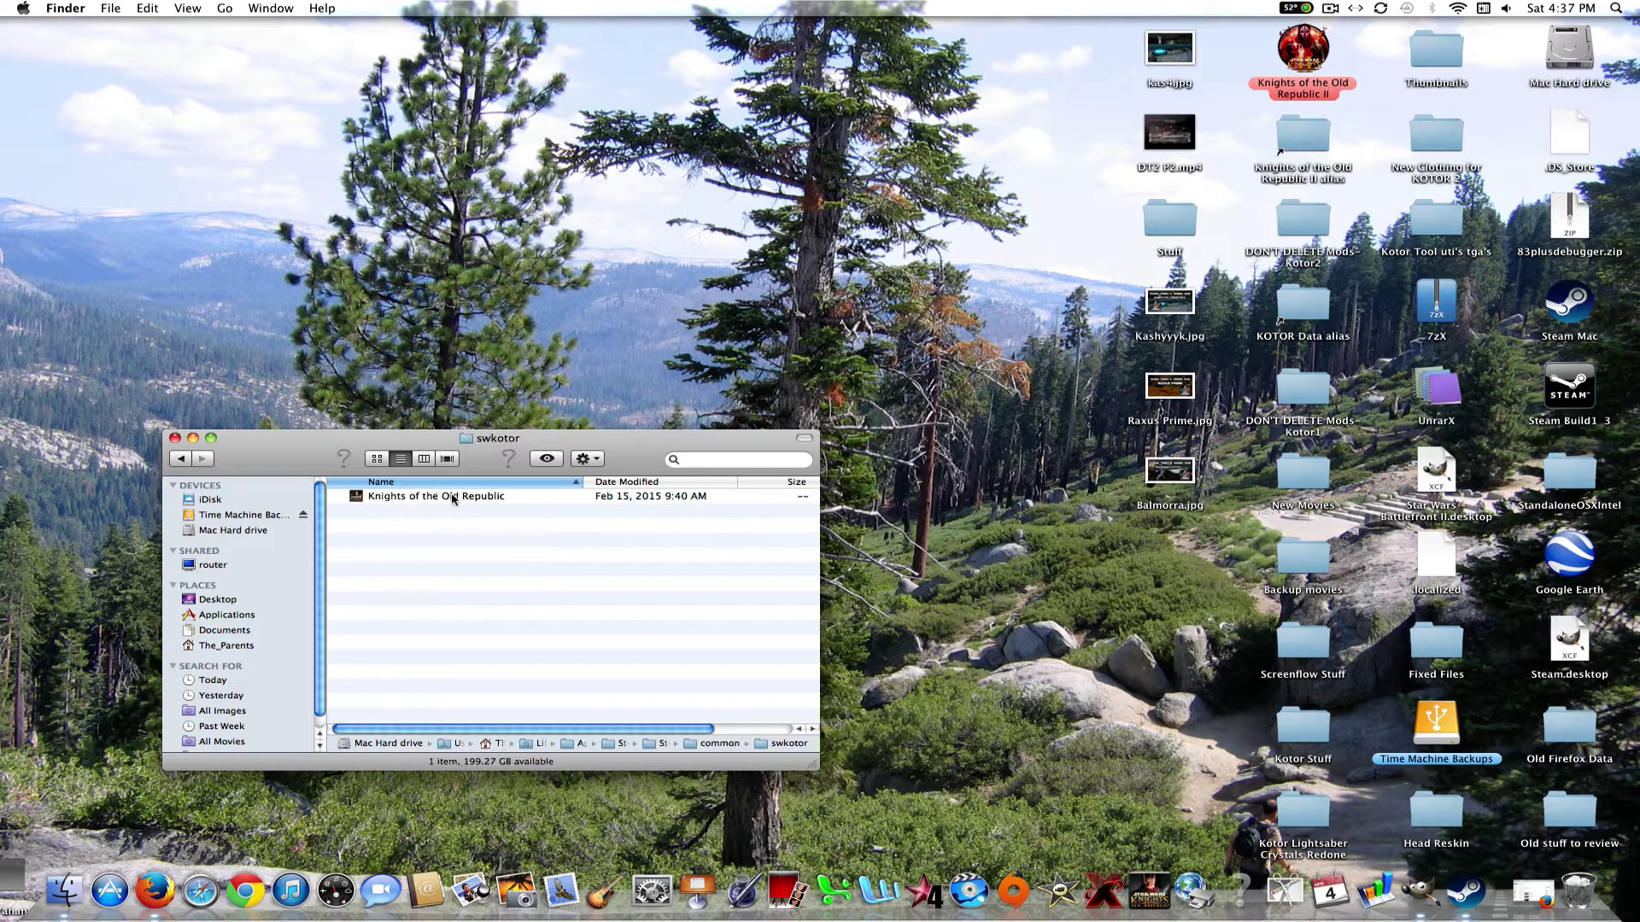
# Step: Show the Knights of the Old Republic package contents and drill into Contents > KOTOR Data
pyautogui.rightClick(456, 499)
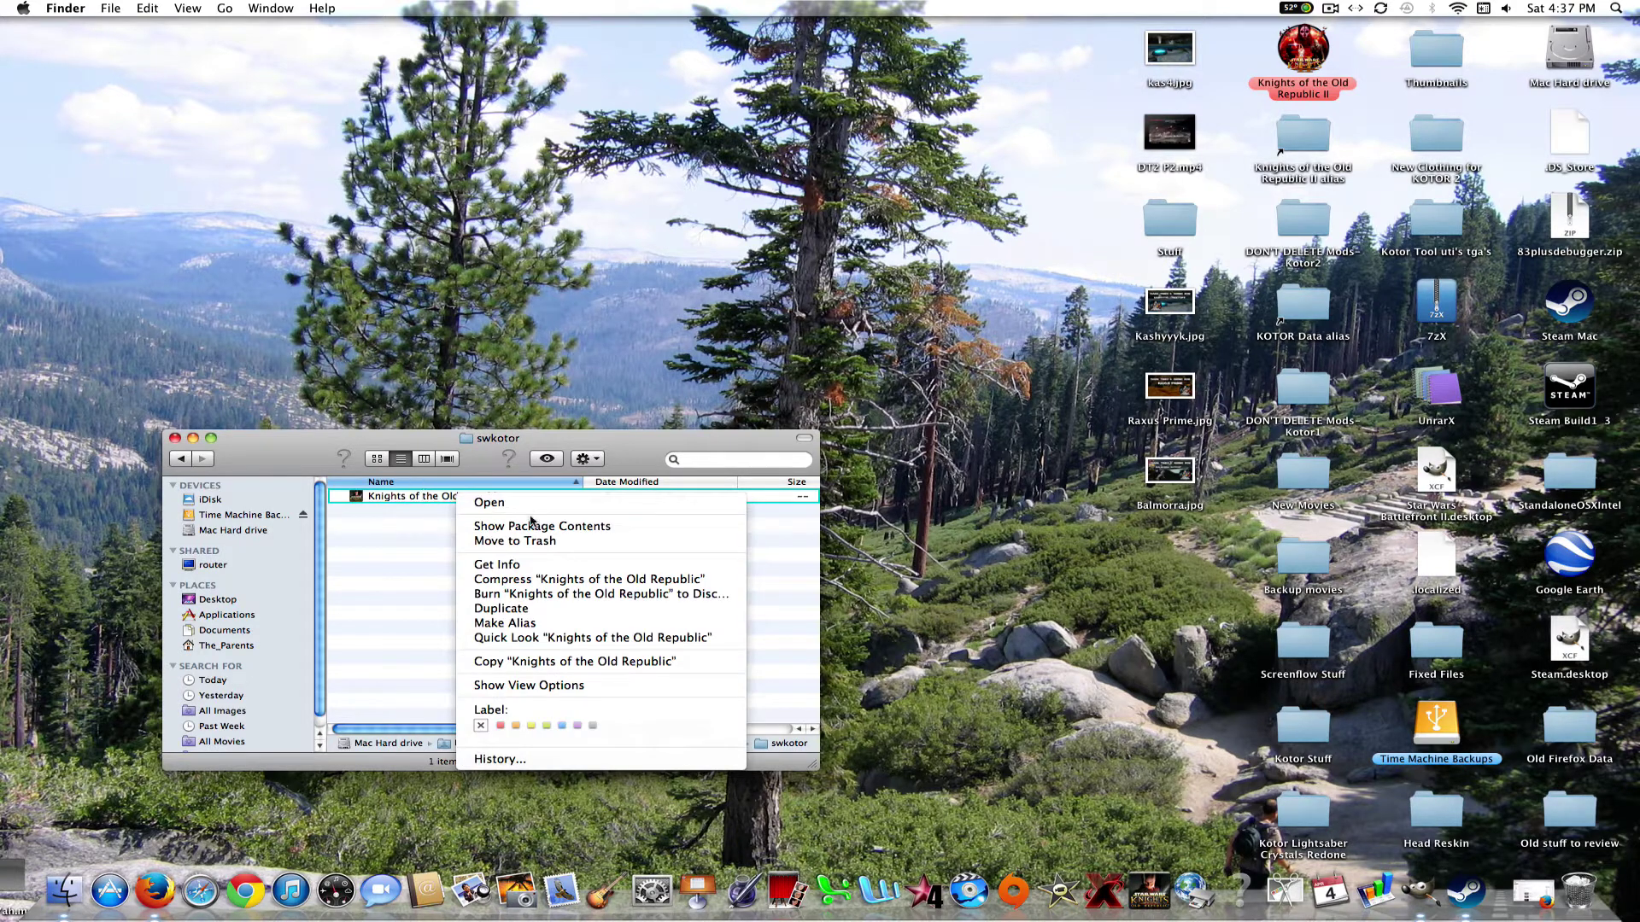
pyautogui.press('Escape')
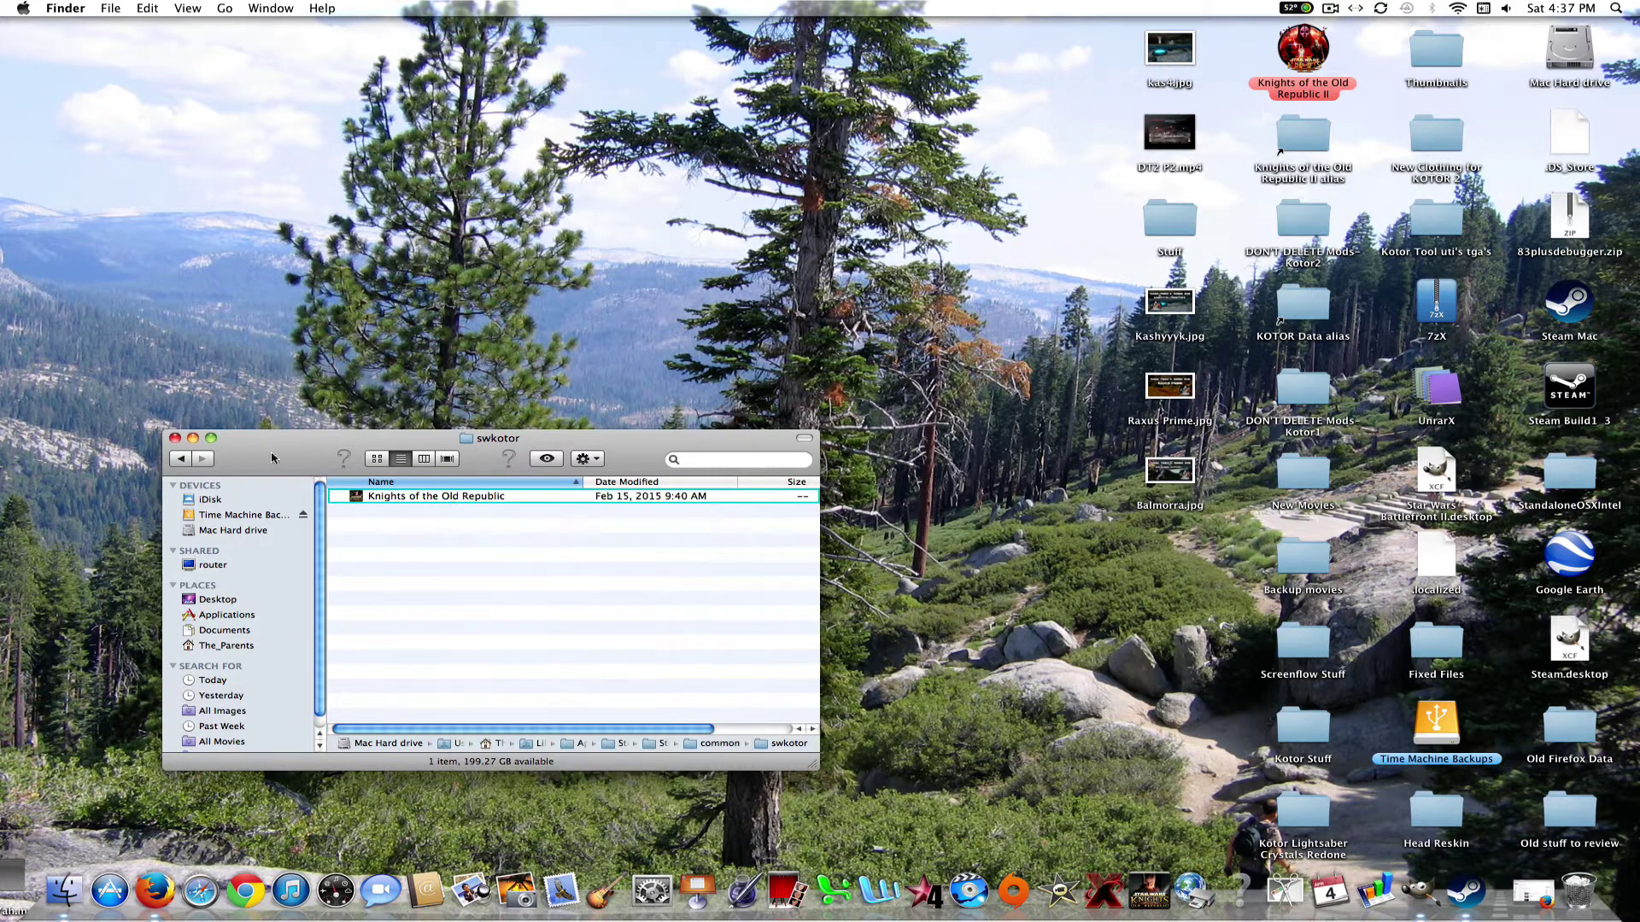
pyautogui.click(173, 440)
pyautogui.moveTo(1178, 536); pyautogui.dragTo(628, 296)
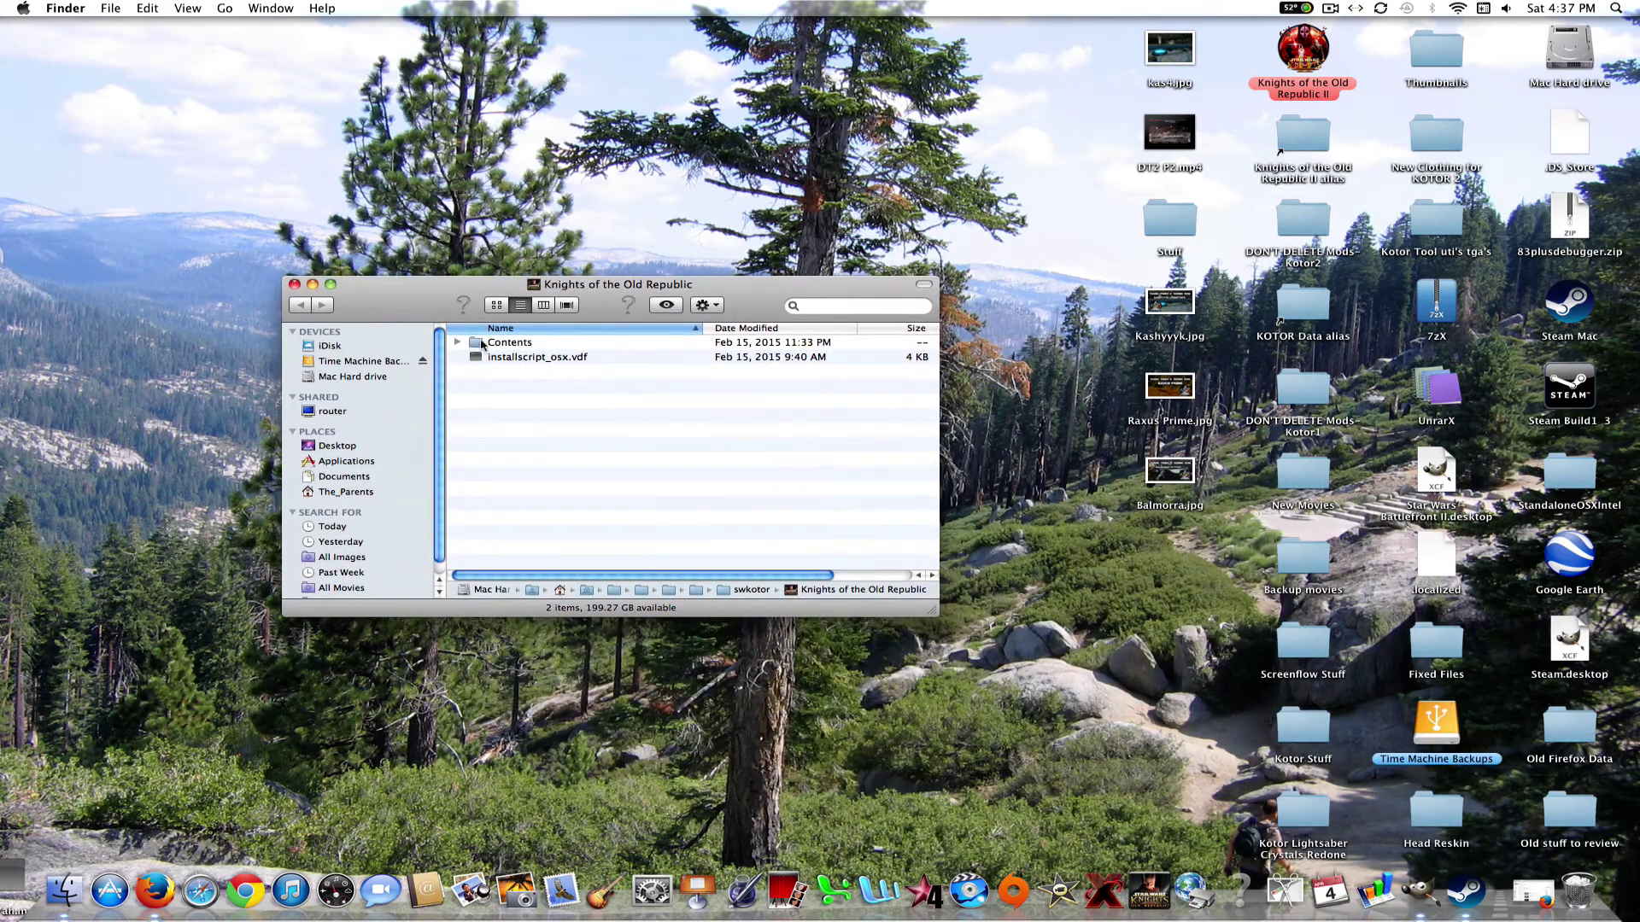
pyautogui.doubleClick(512, 344)
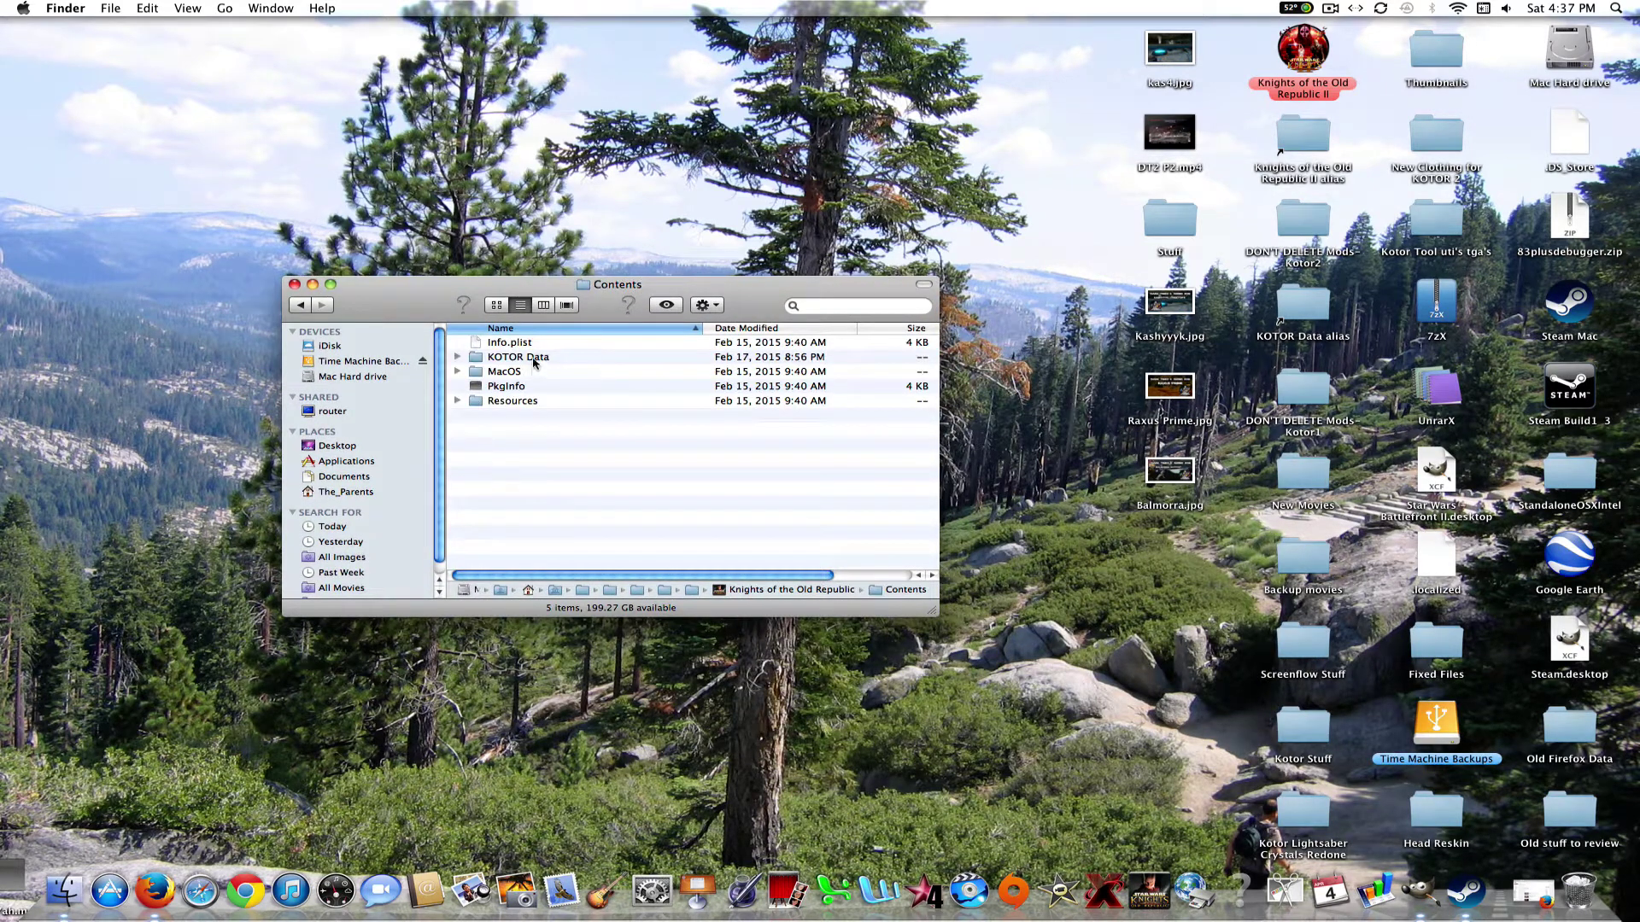
pyautogui.doubleClick(534, 359)
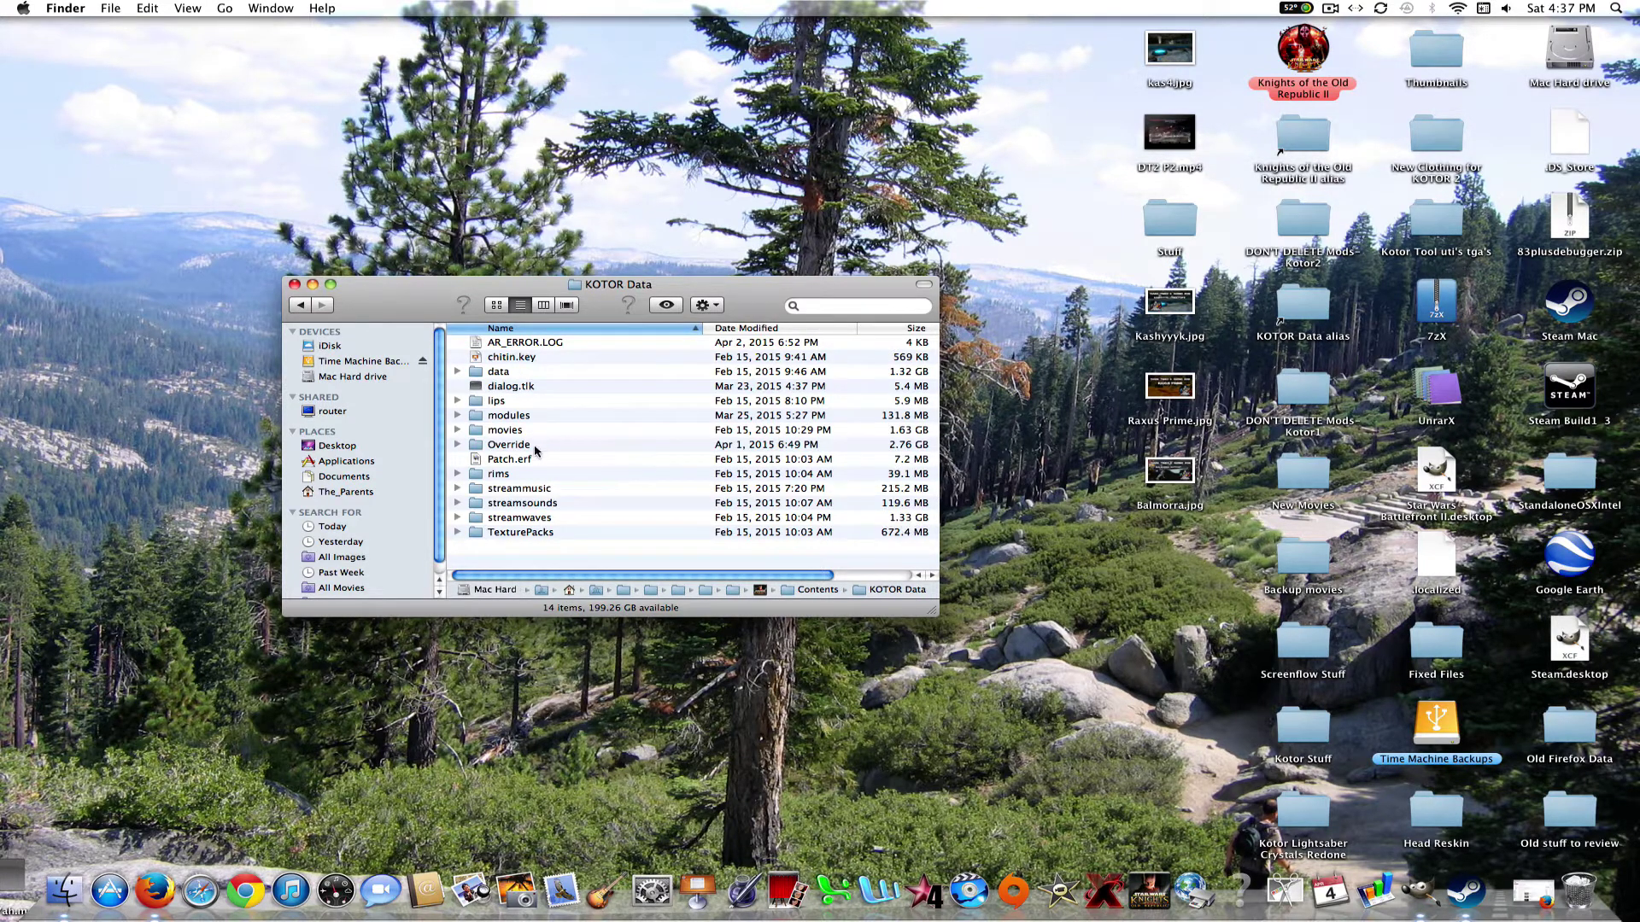
pyautogui.click(515, 447)
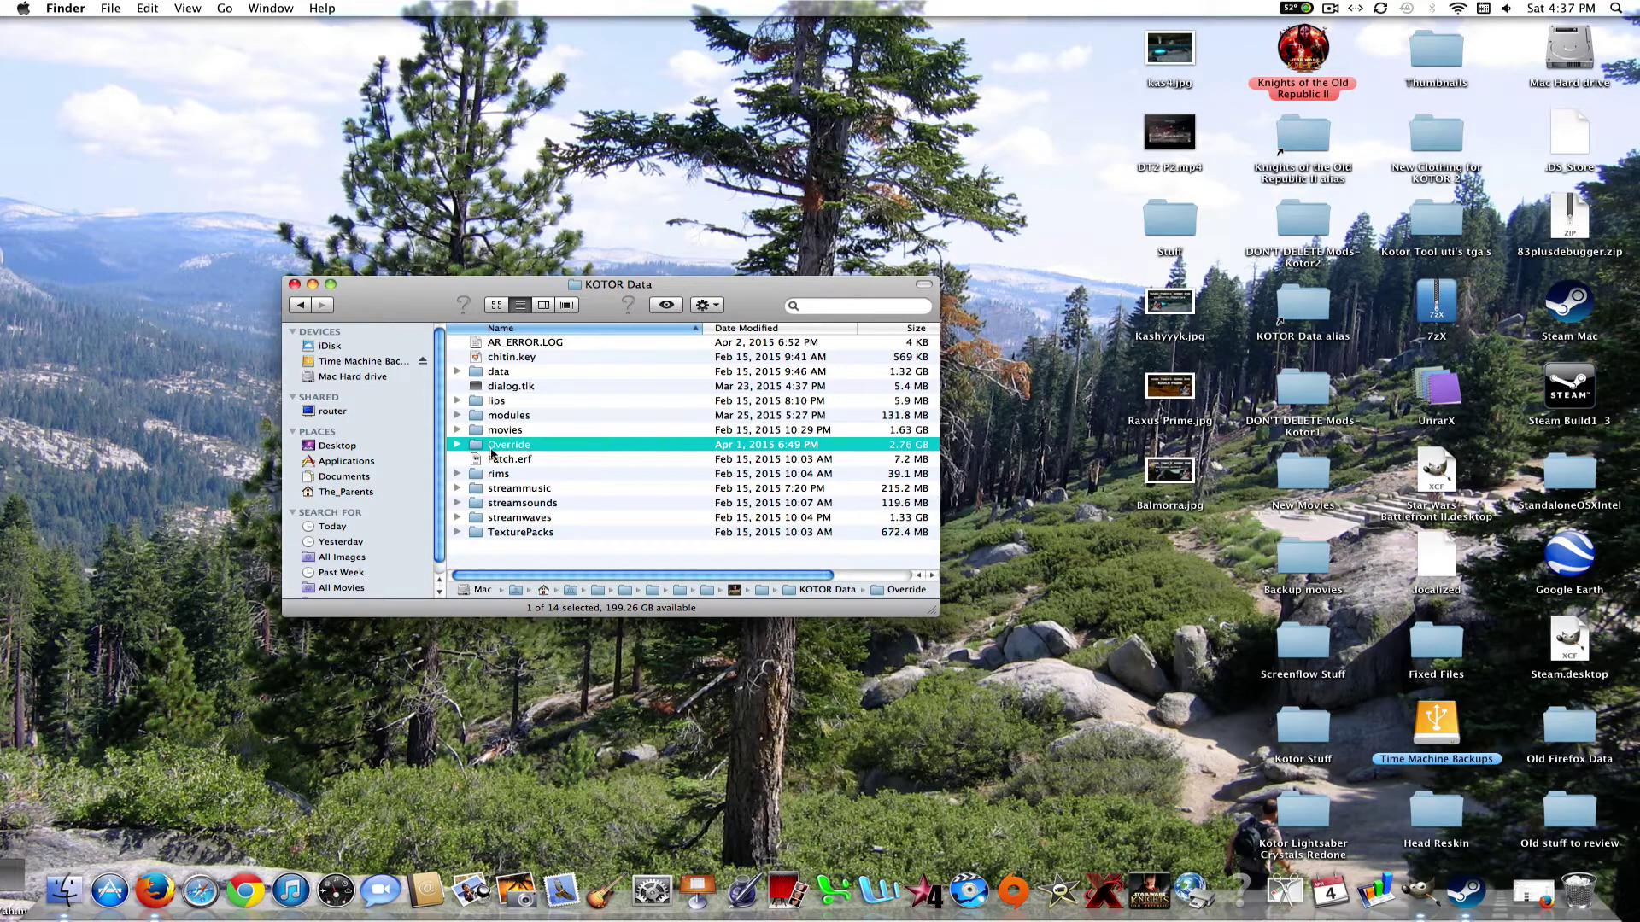
pyautogui.click(567, 531)
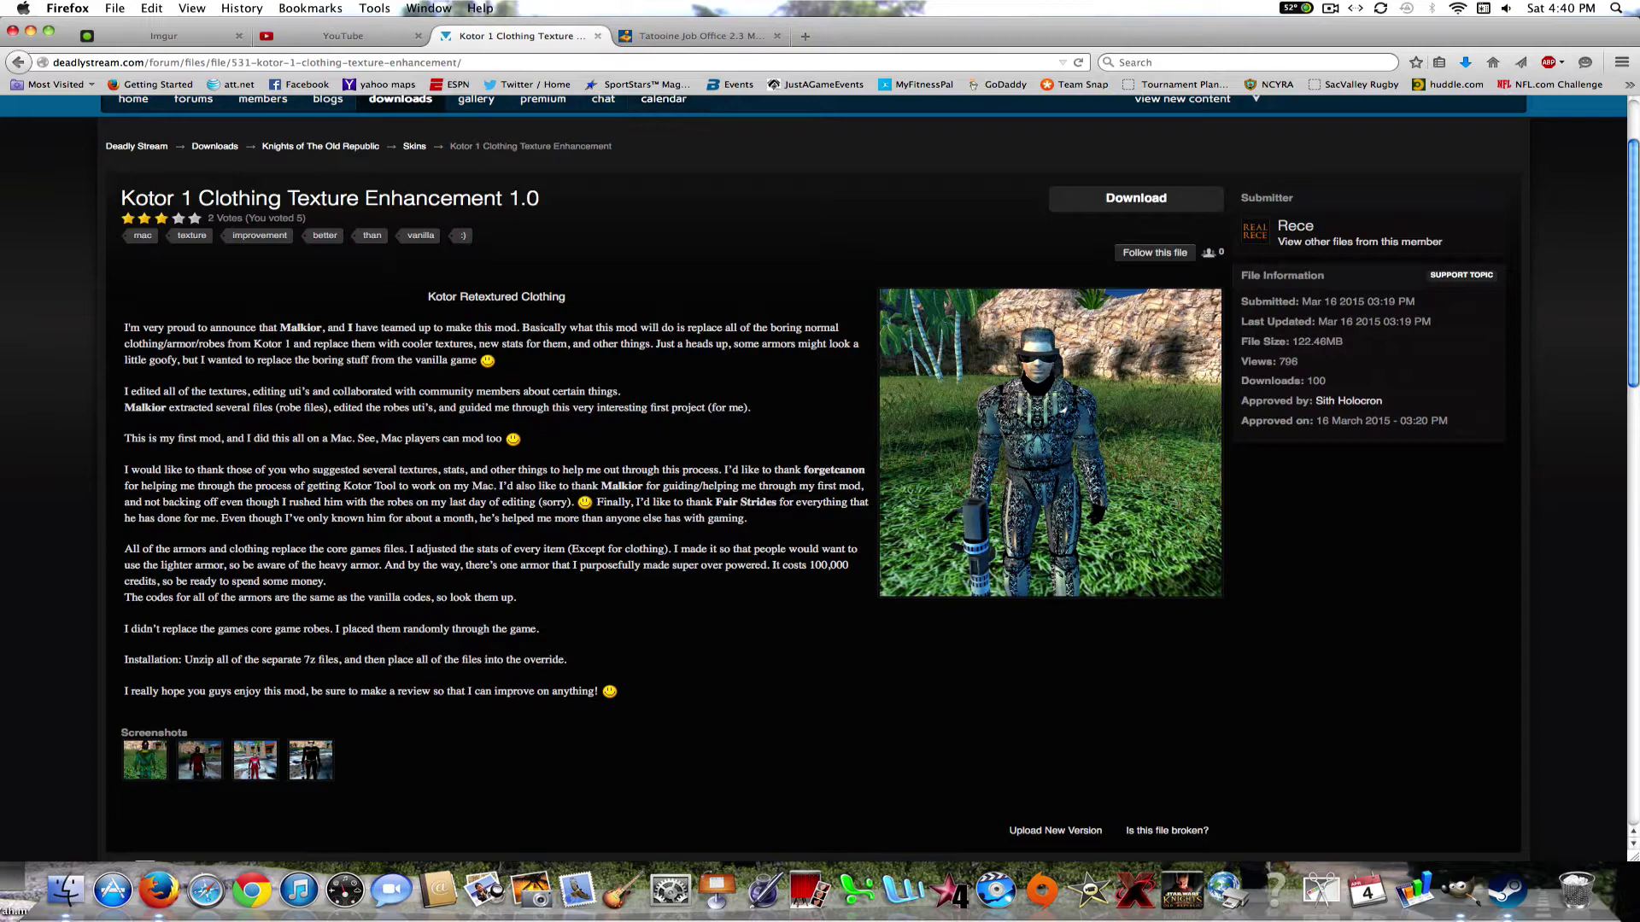
# Step: On the Kotor 1 Clothing Texture Enhancement tab, go to the mod's downloadable files list
pyautogui.scroll(3, 820, 401)
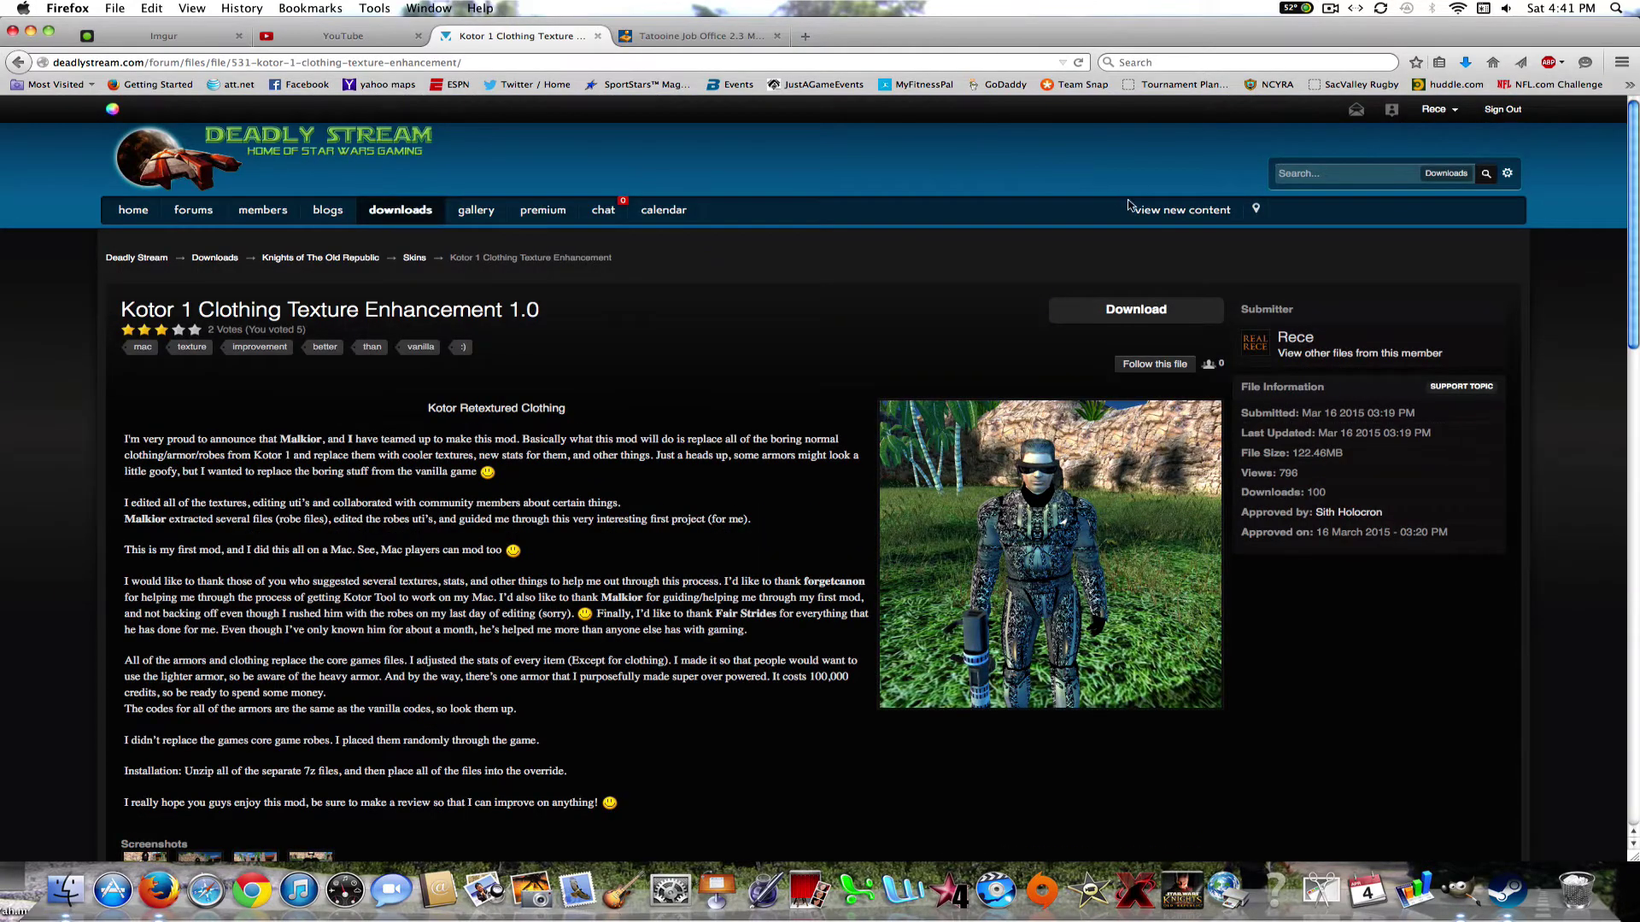
pyautogui.scroll(-3, 1145, 222)
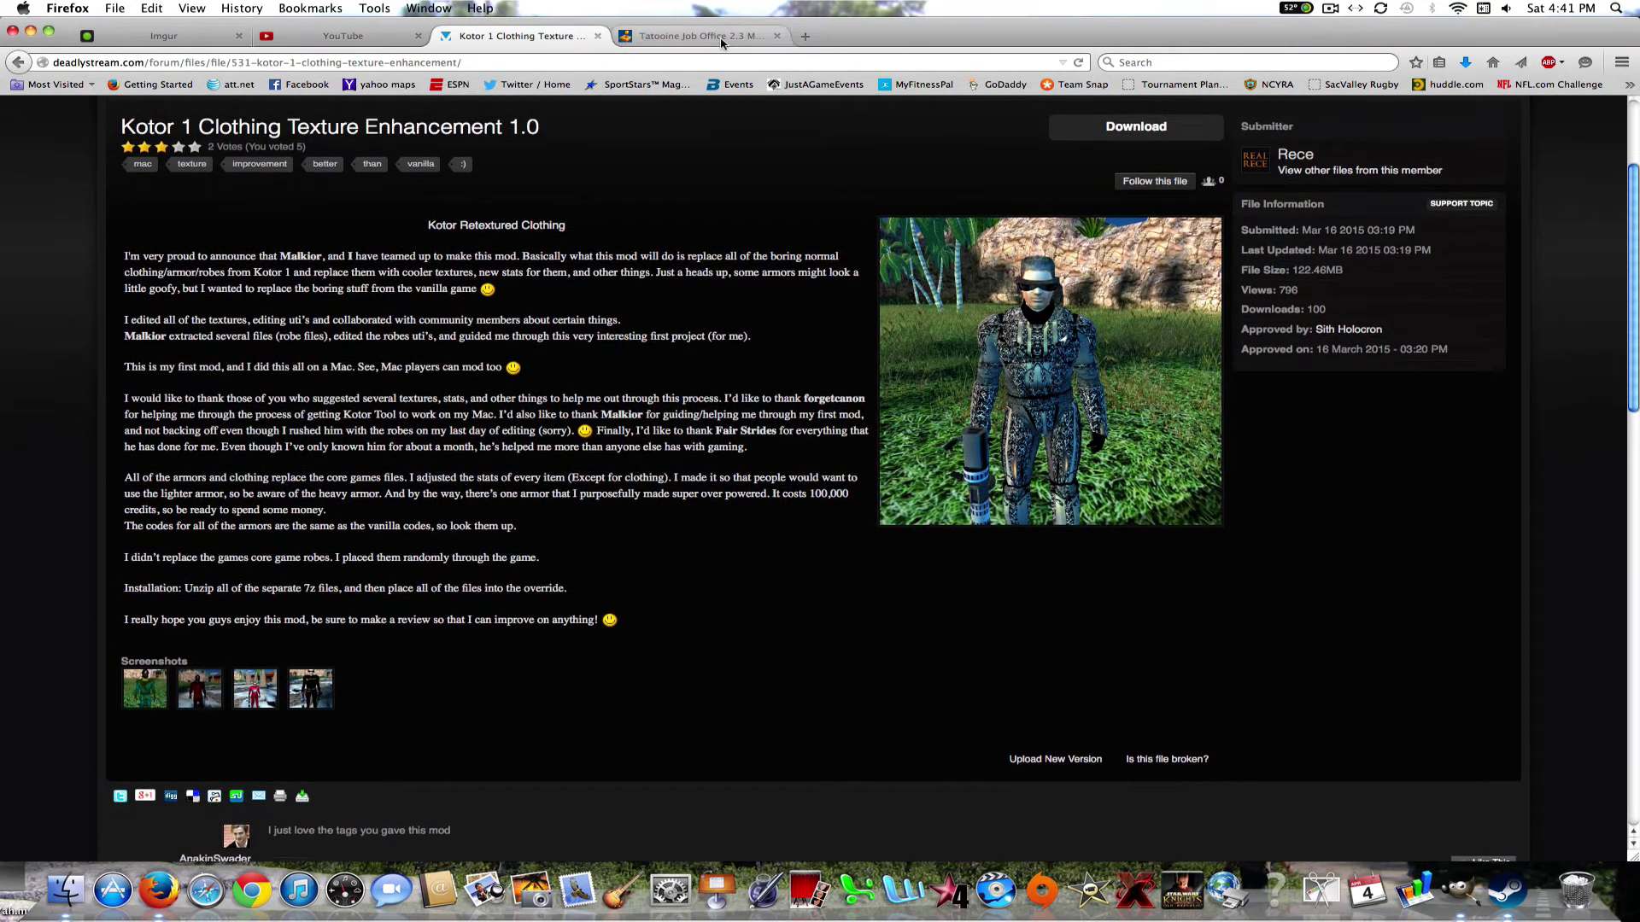
pyautogui.click(700, 36)
pyautogui.scroll(-8, 1511, 238)
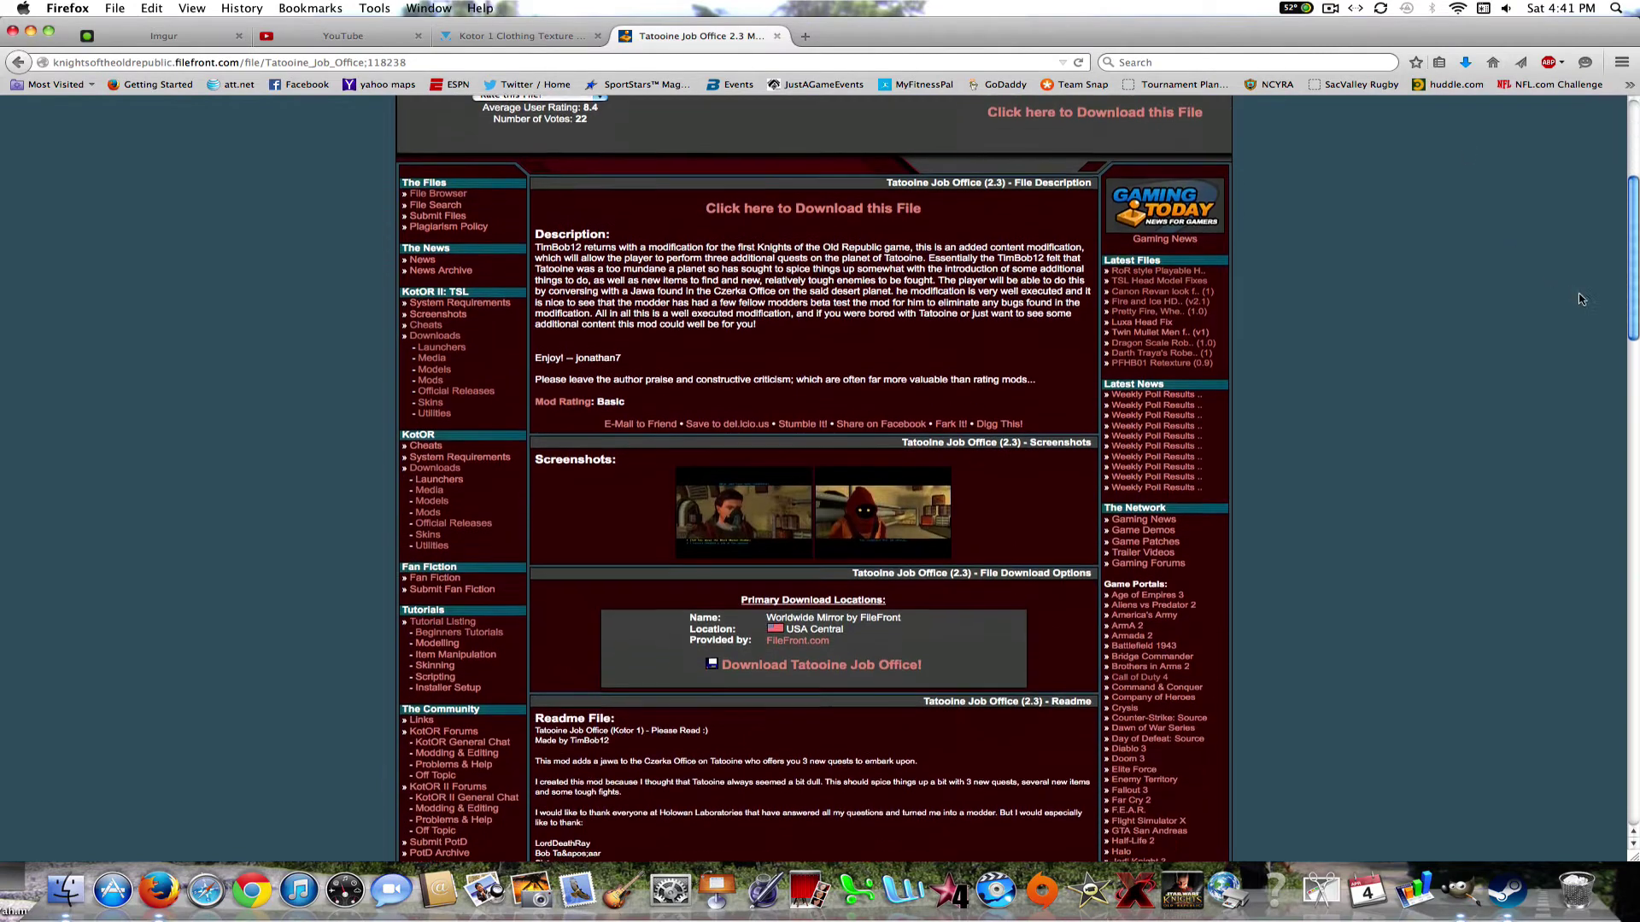
pyautogui.click(504, 36)
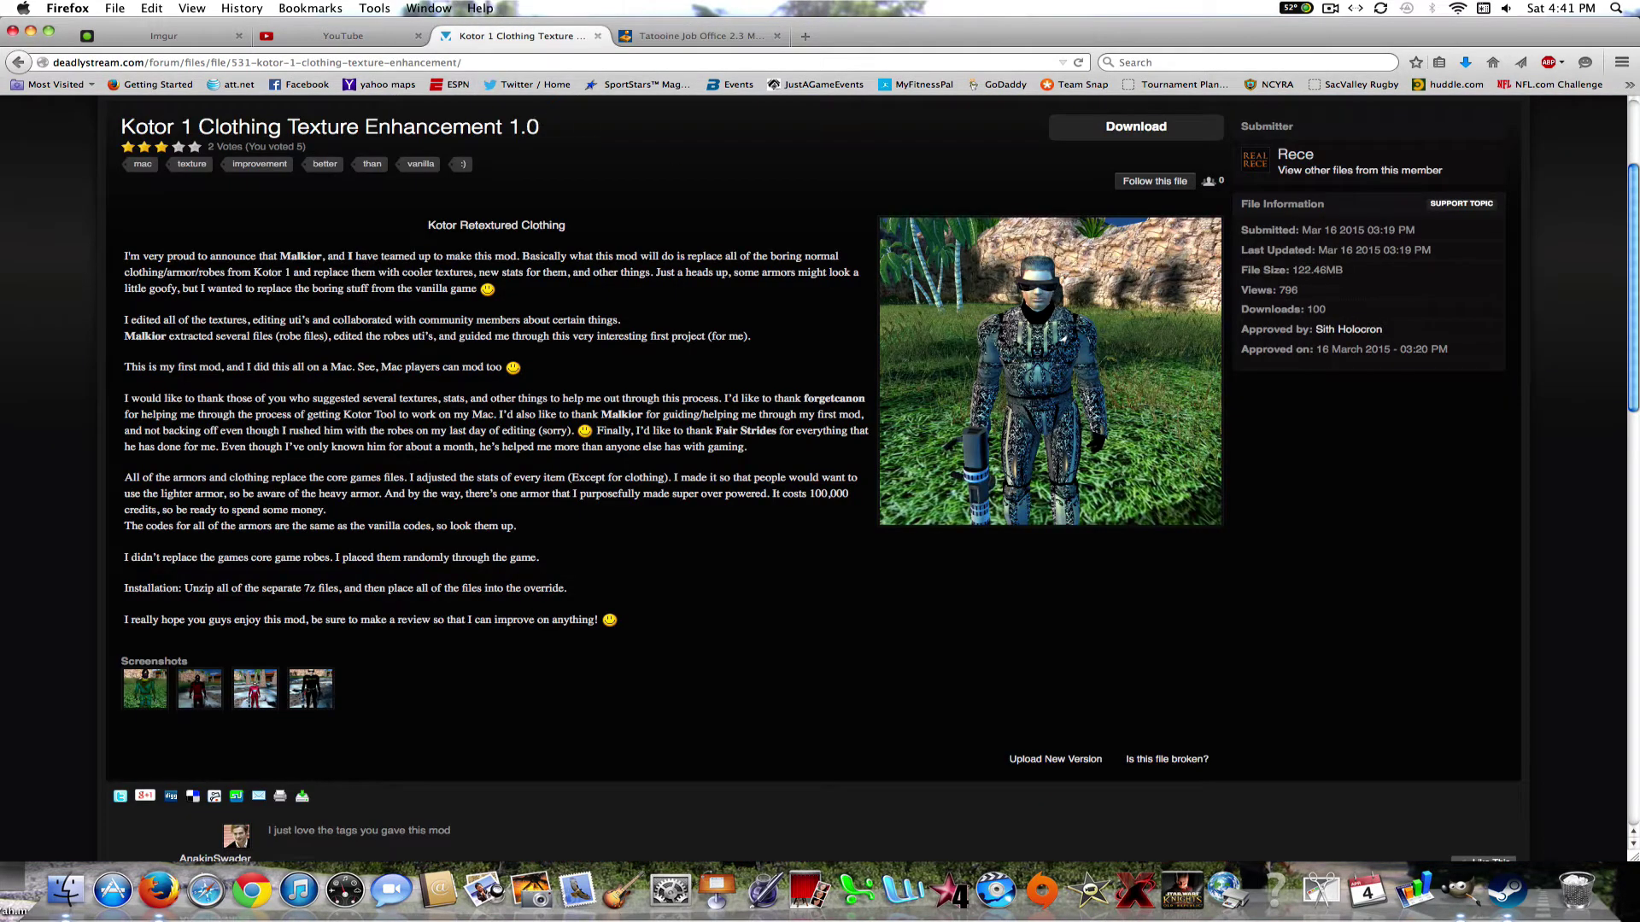
pyautogui.scroll(1, 1622, 363)
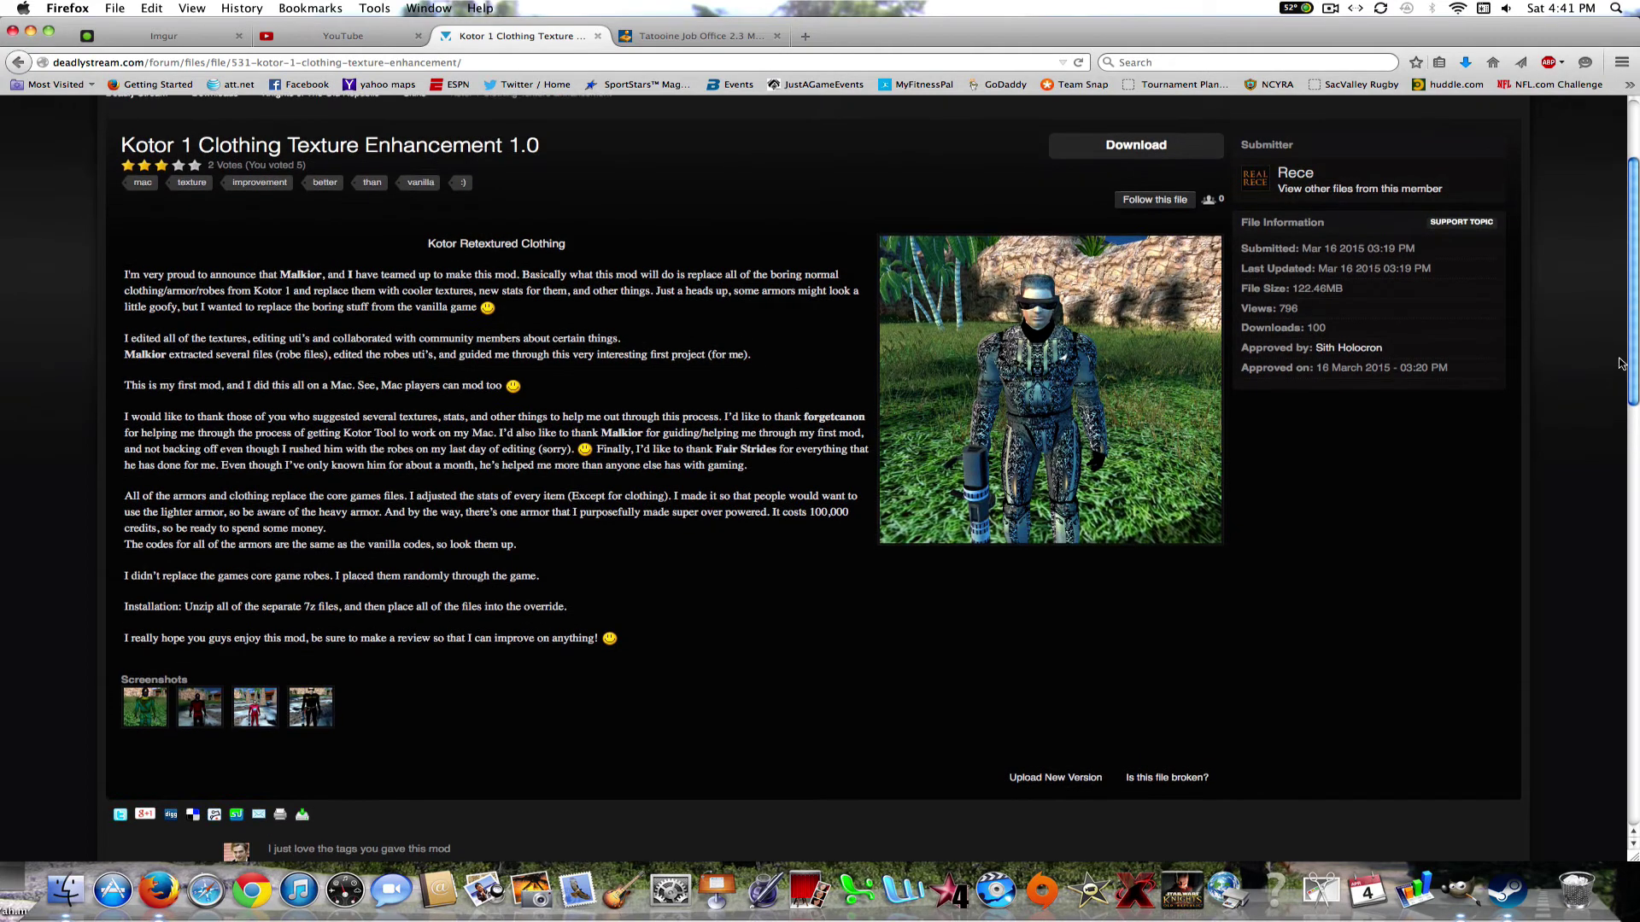
pyautogui.click(1106, 155)
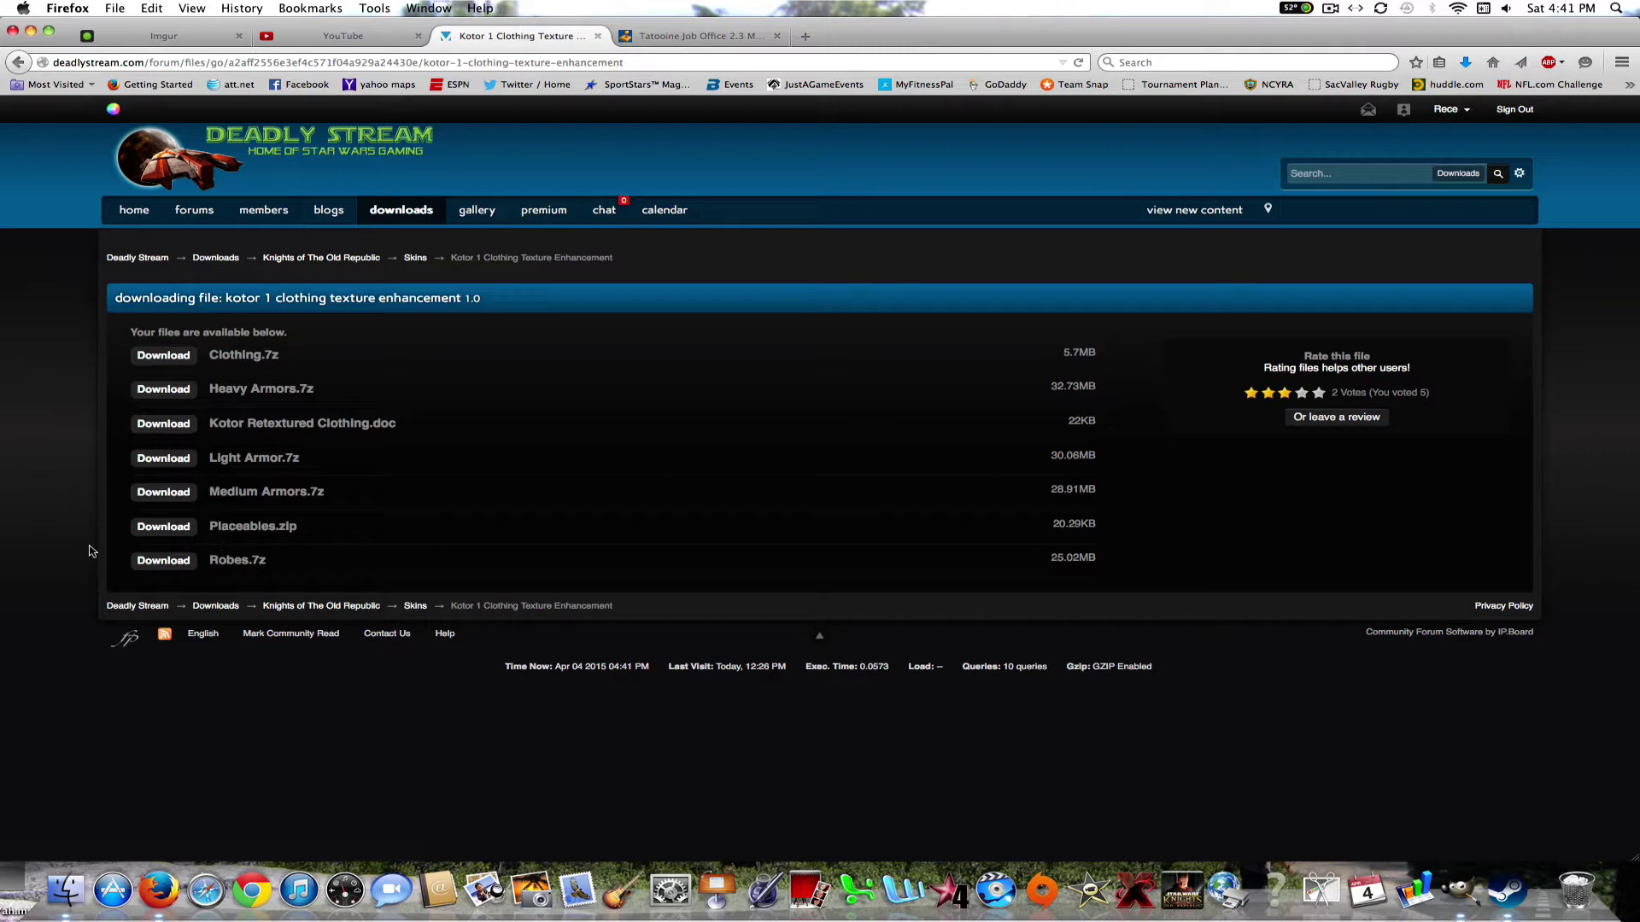
# Step: Download and confirm Medium Armors.7z, then minimize Firefox and the KOTOR Data window
pyautogui.click(164, 494)
pyautogui.click(412, 475)
pyautogui.click(30, 33)
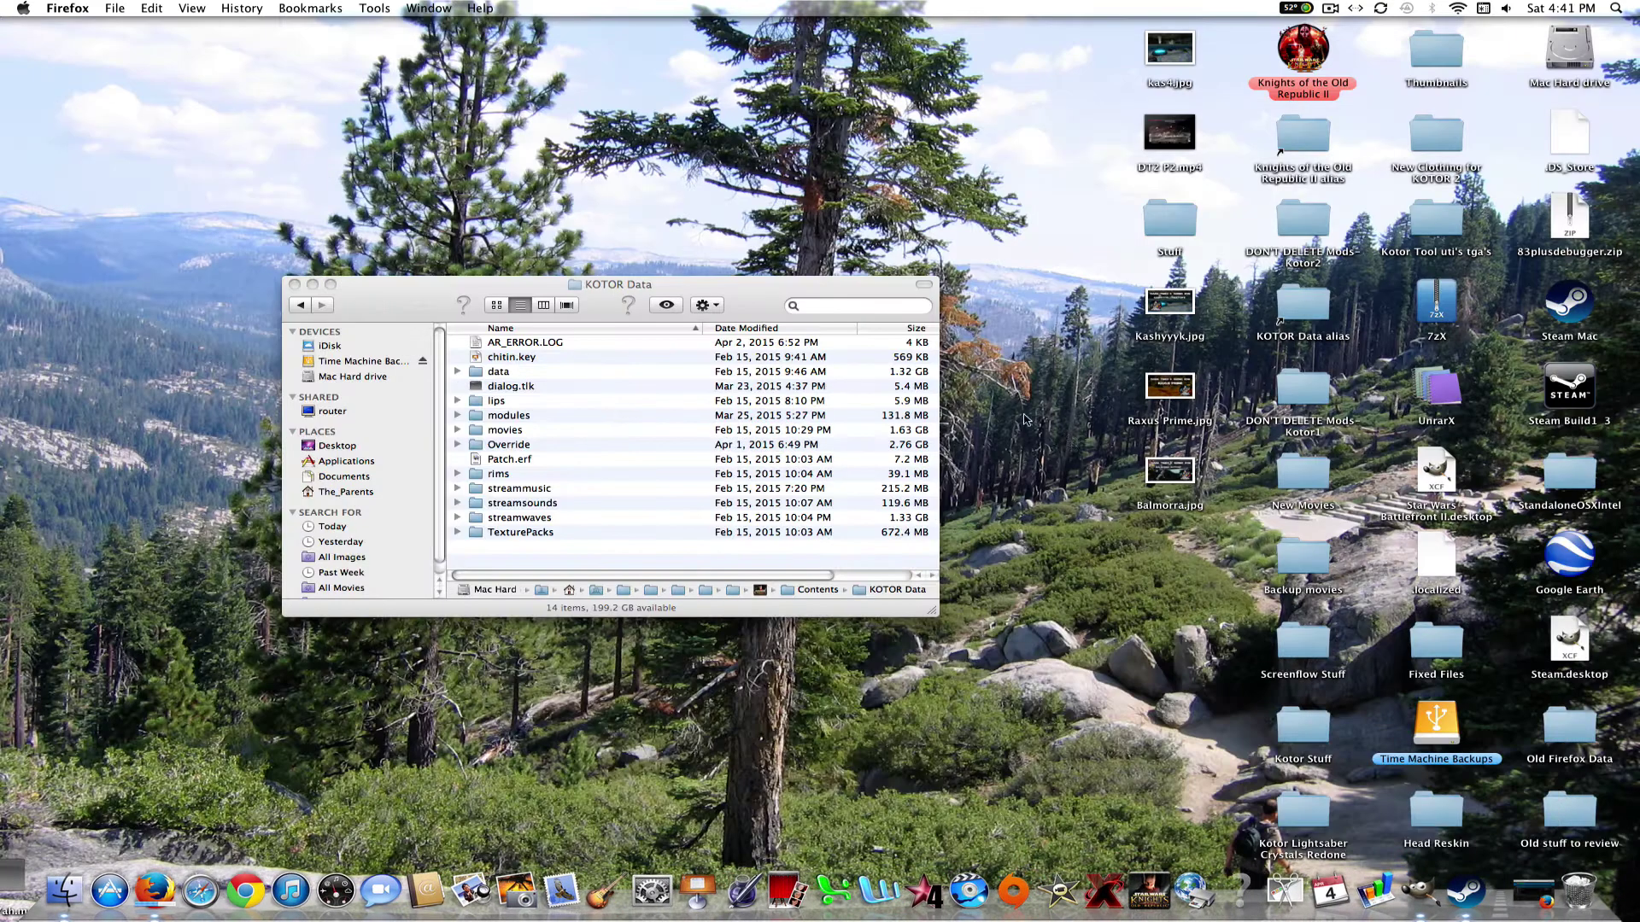
pyautogui.click(312, 285)
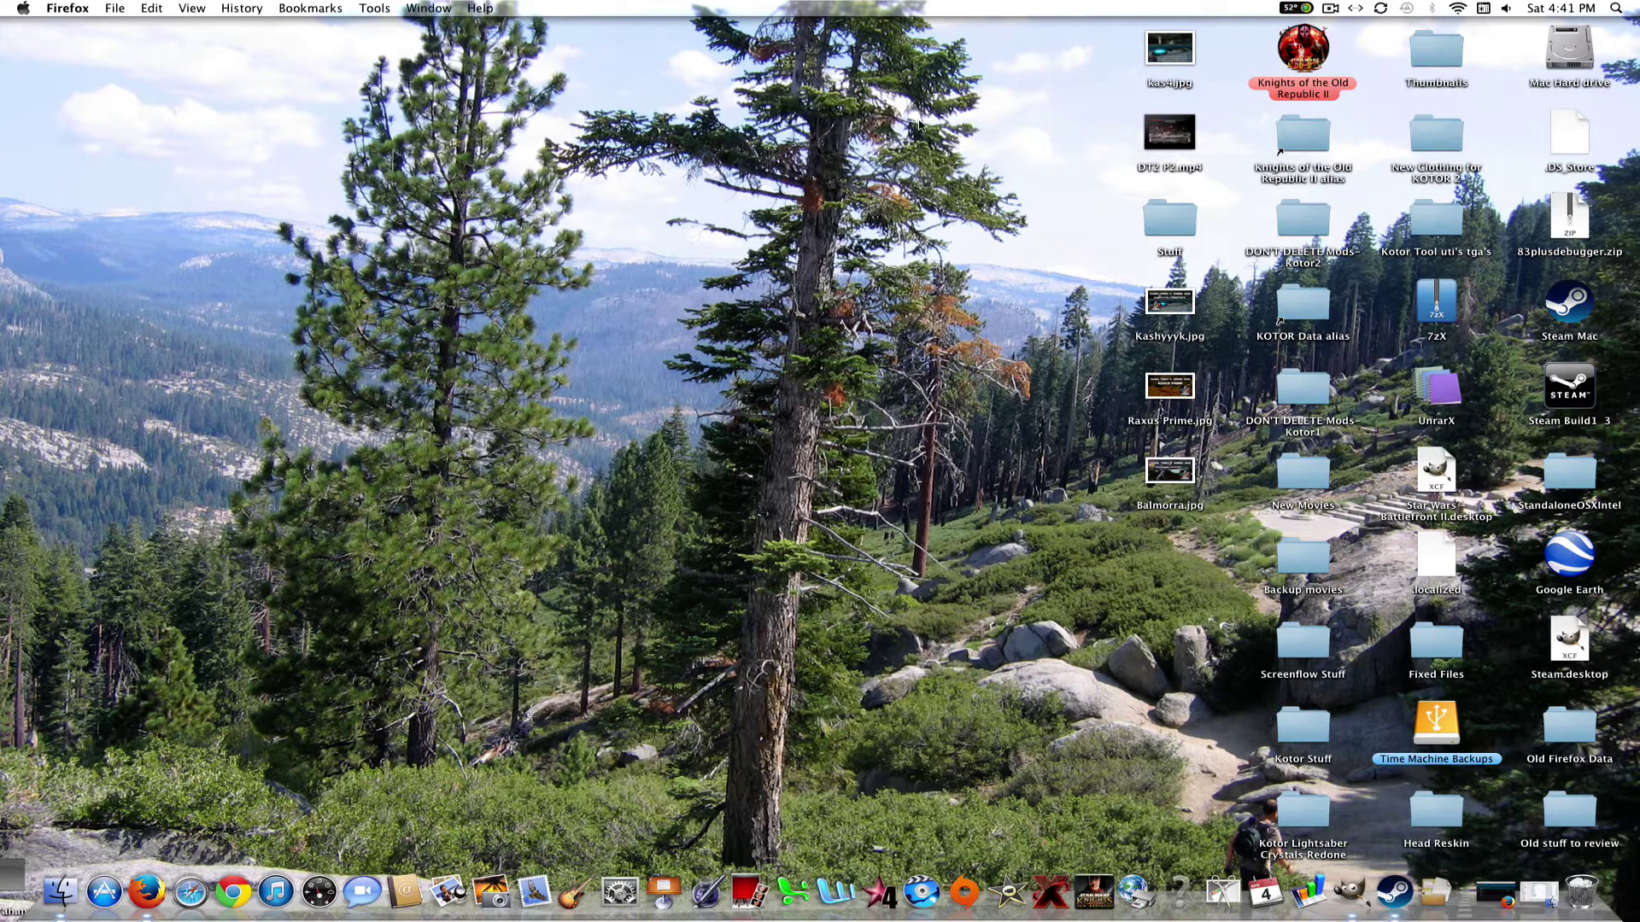
# Step: Open a second Finder window on Downloads and enter the extracted Medium Armors folder
pyautogui.click(128, 880)
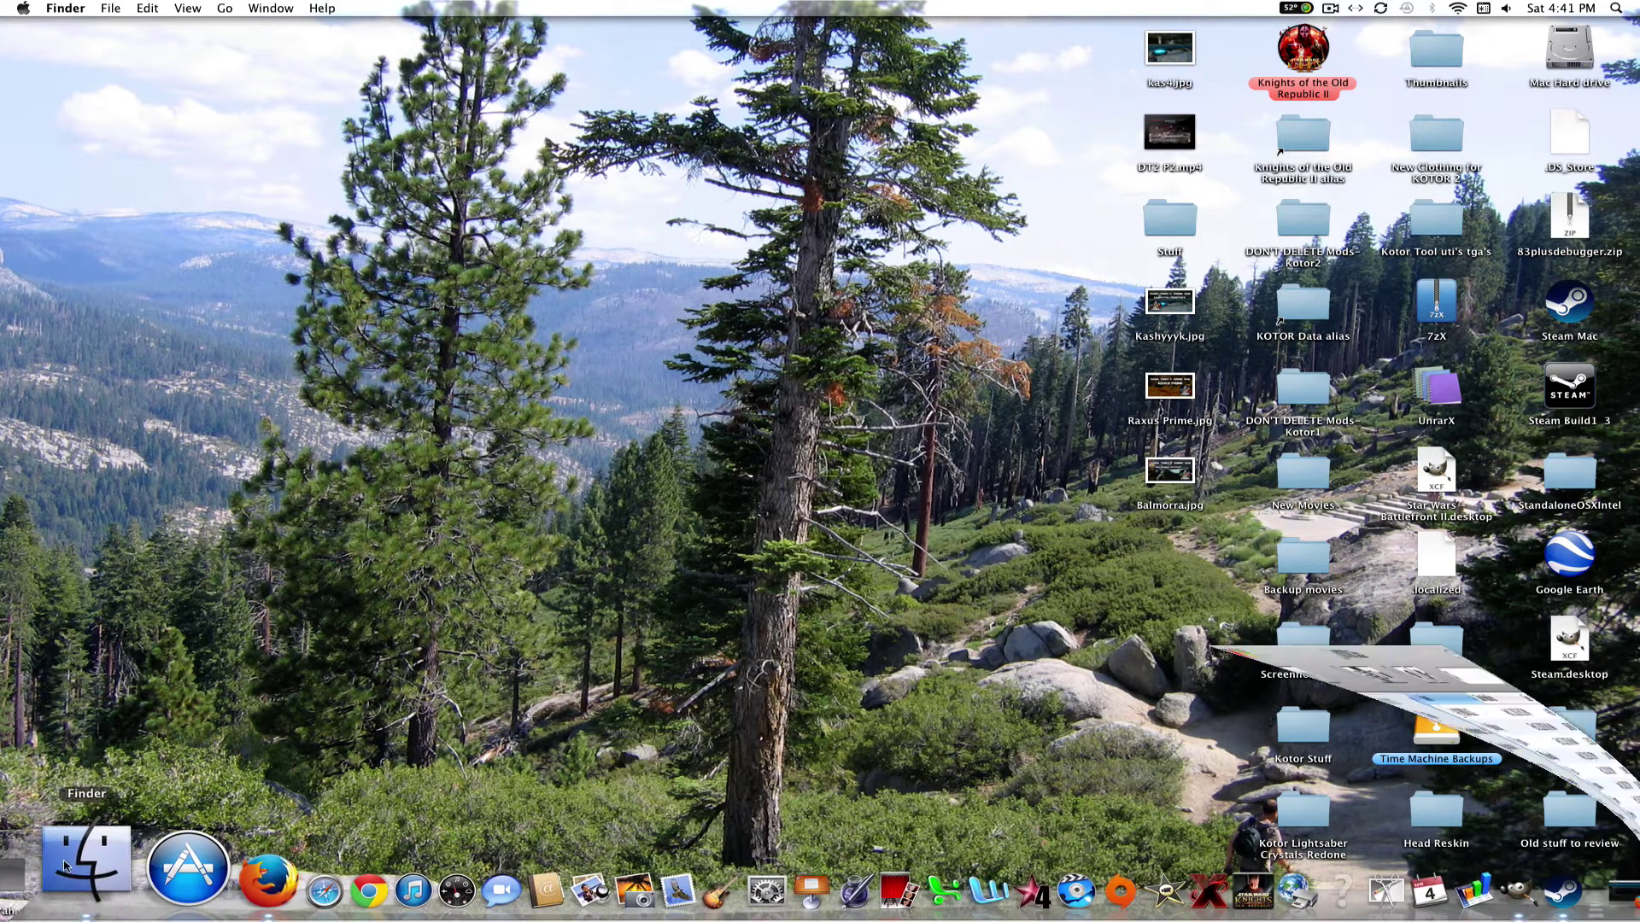
pyautogui.click(124, 8)
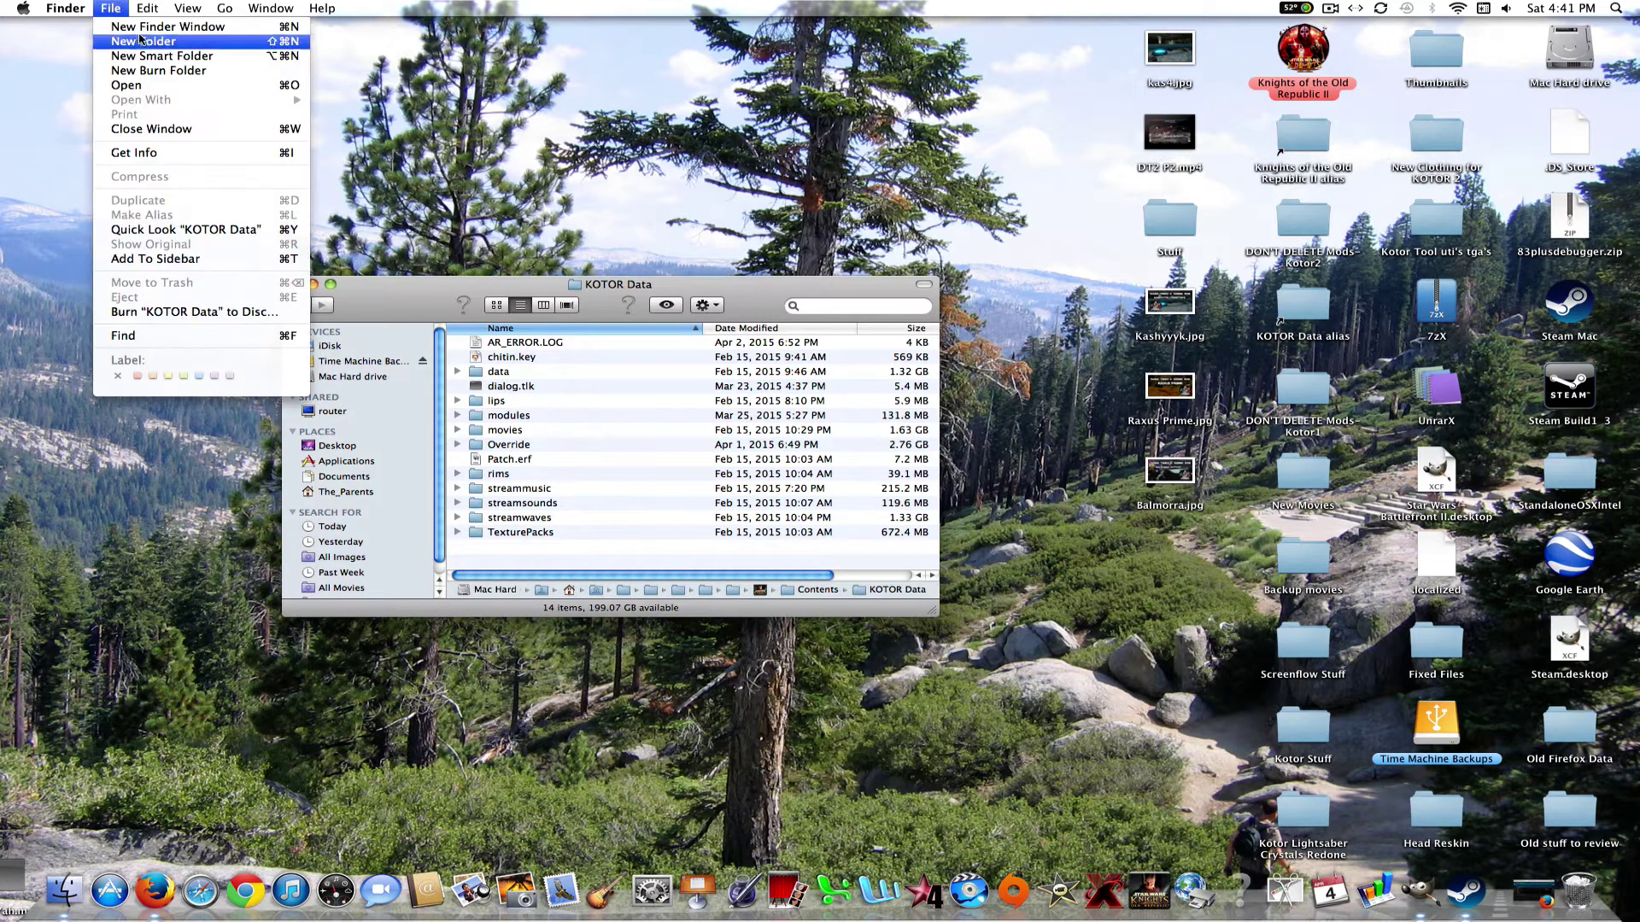
pyautogui.click(146, 30)
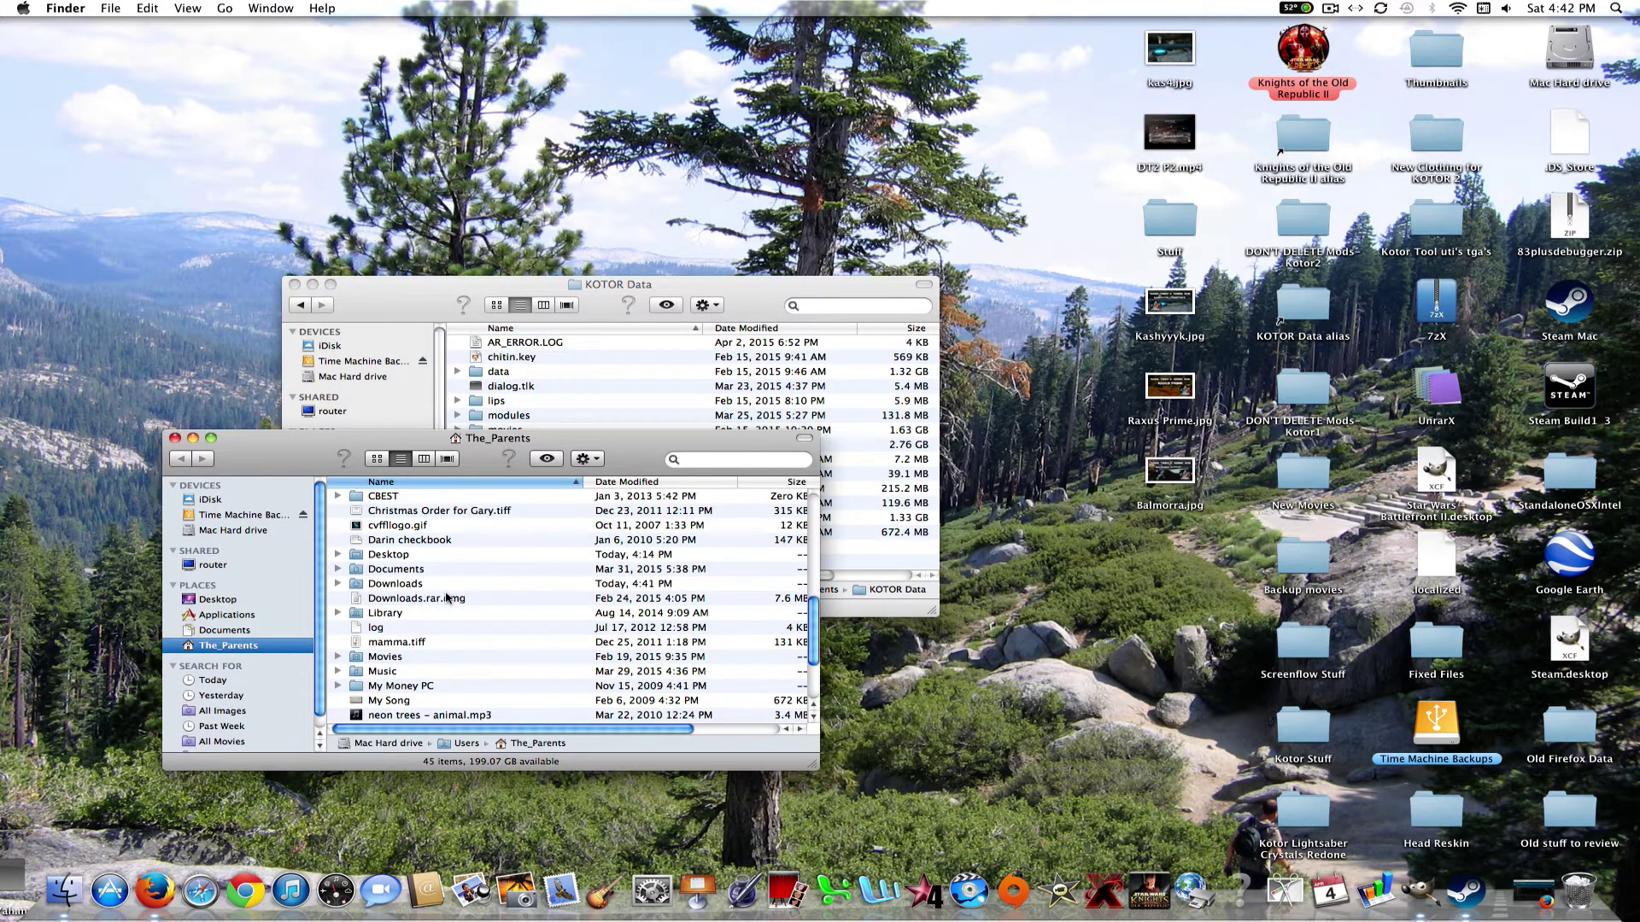
pyautogui.doubleClick(420, 586)
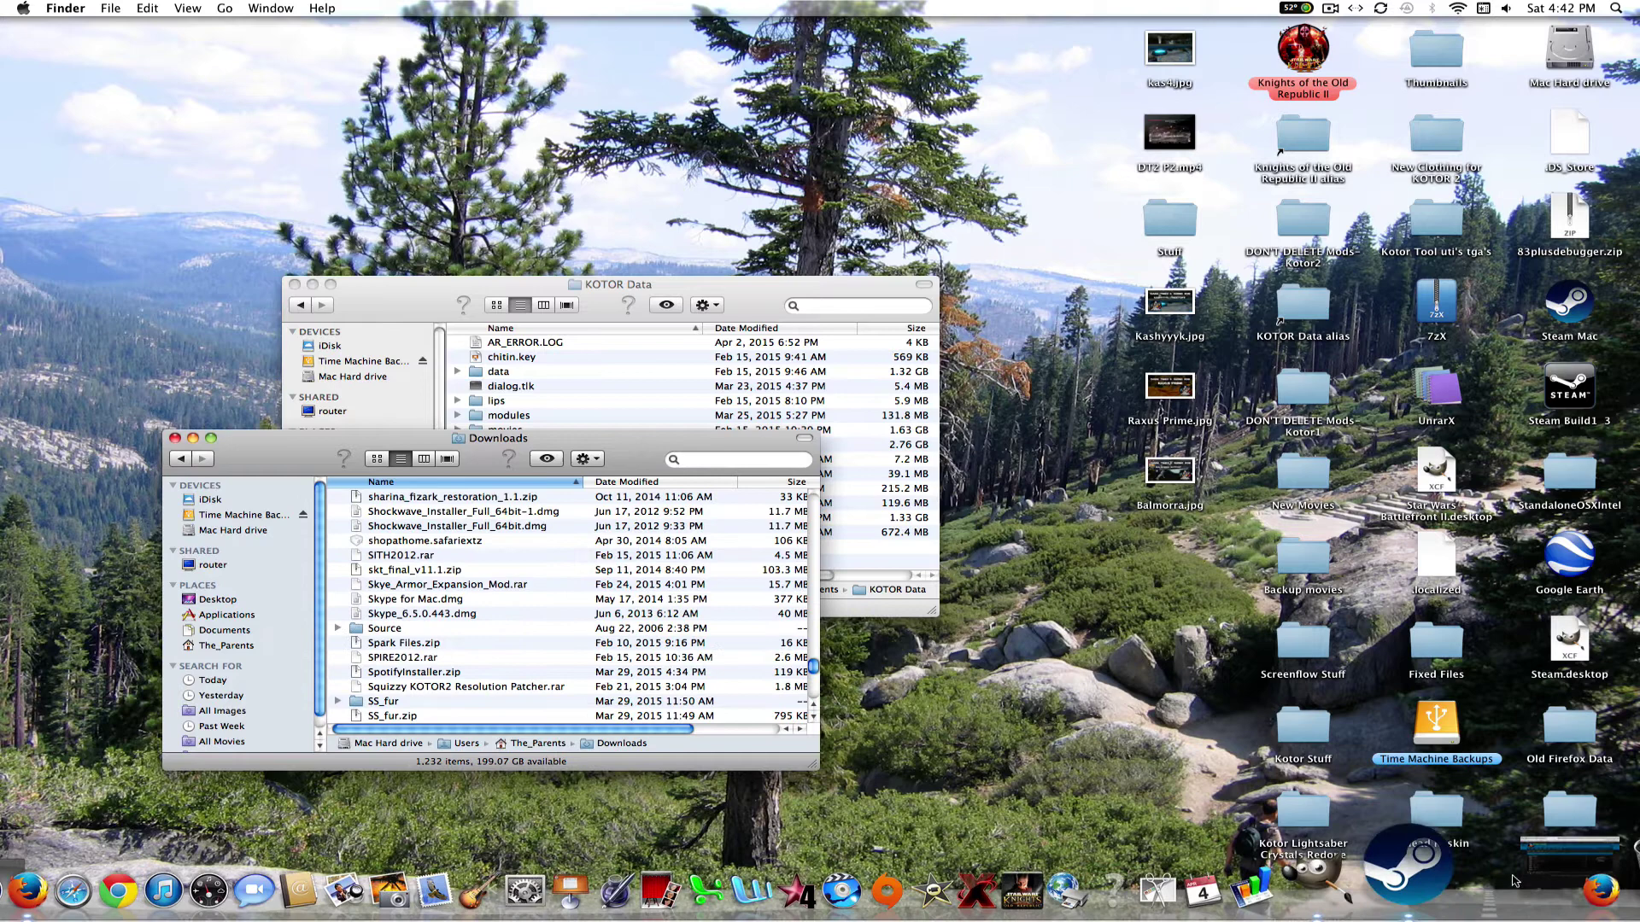
pyautogui.click(1529, 871)
pyautogui.click(1465, 63)
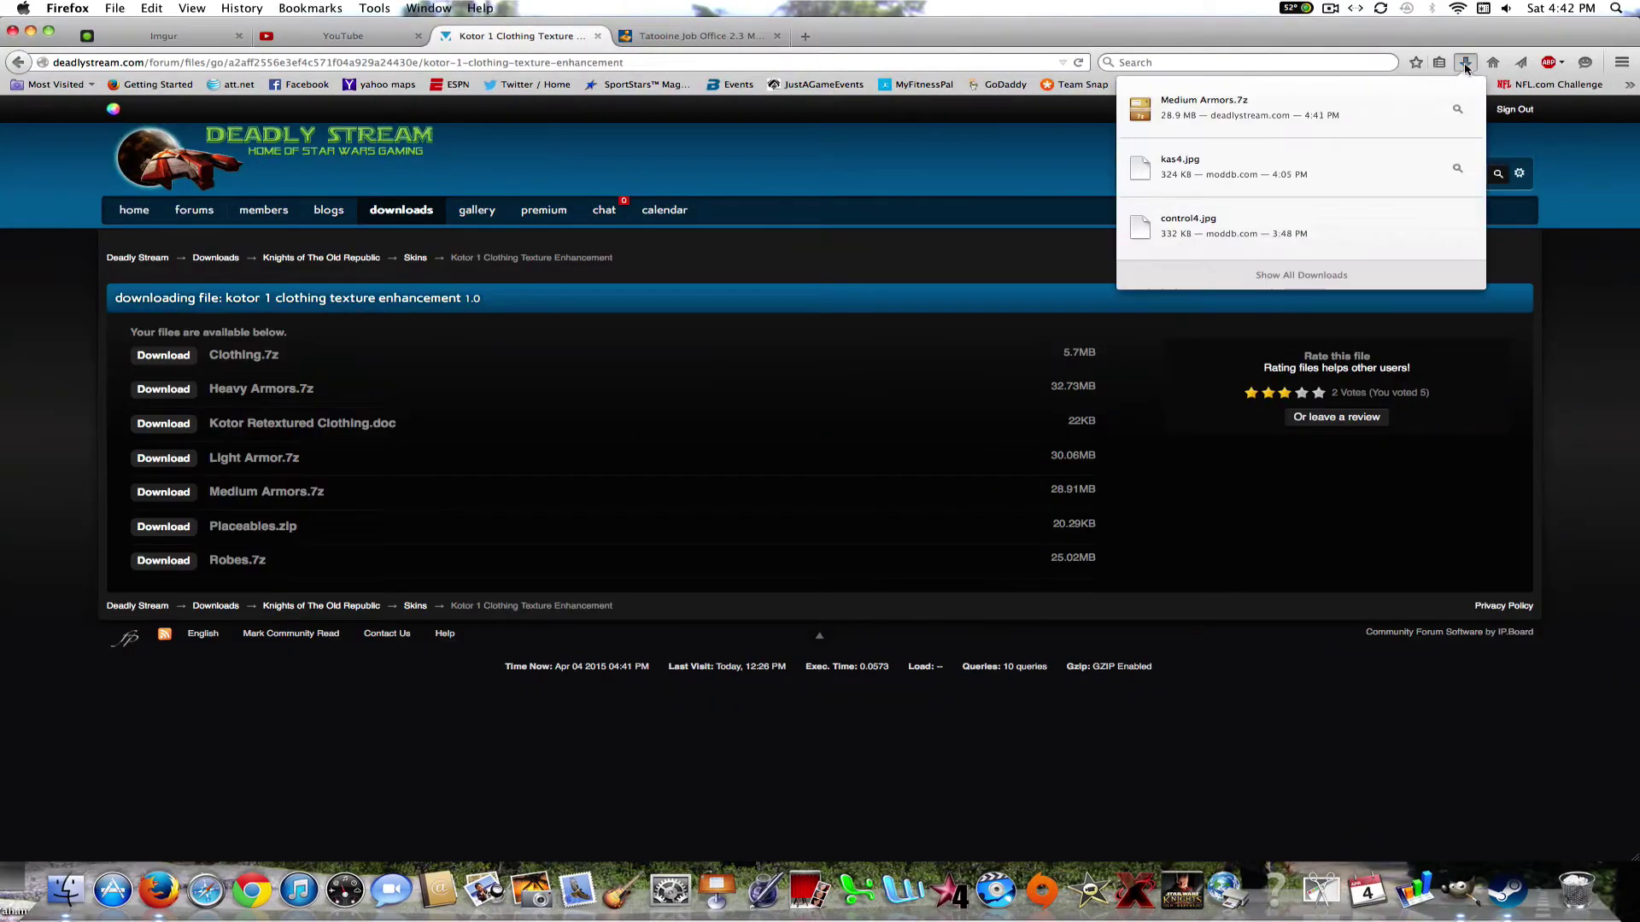
pyautogui.click(1466, 62)
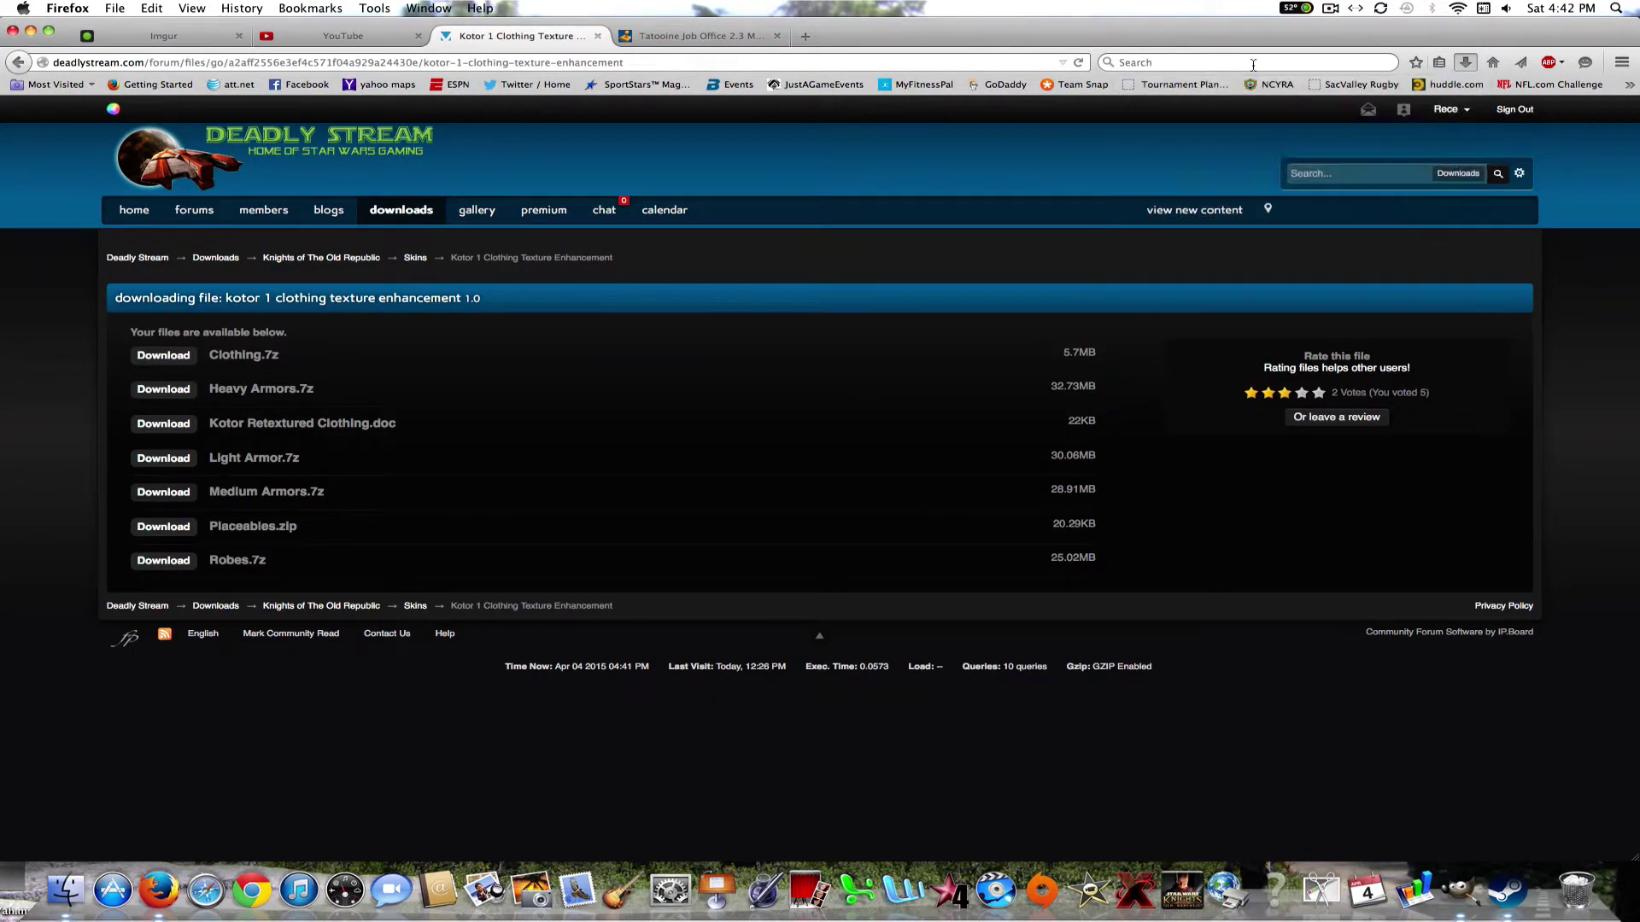
pyautogui.click(32, 32)
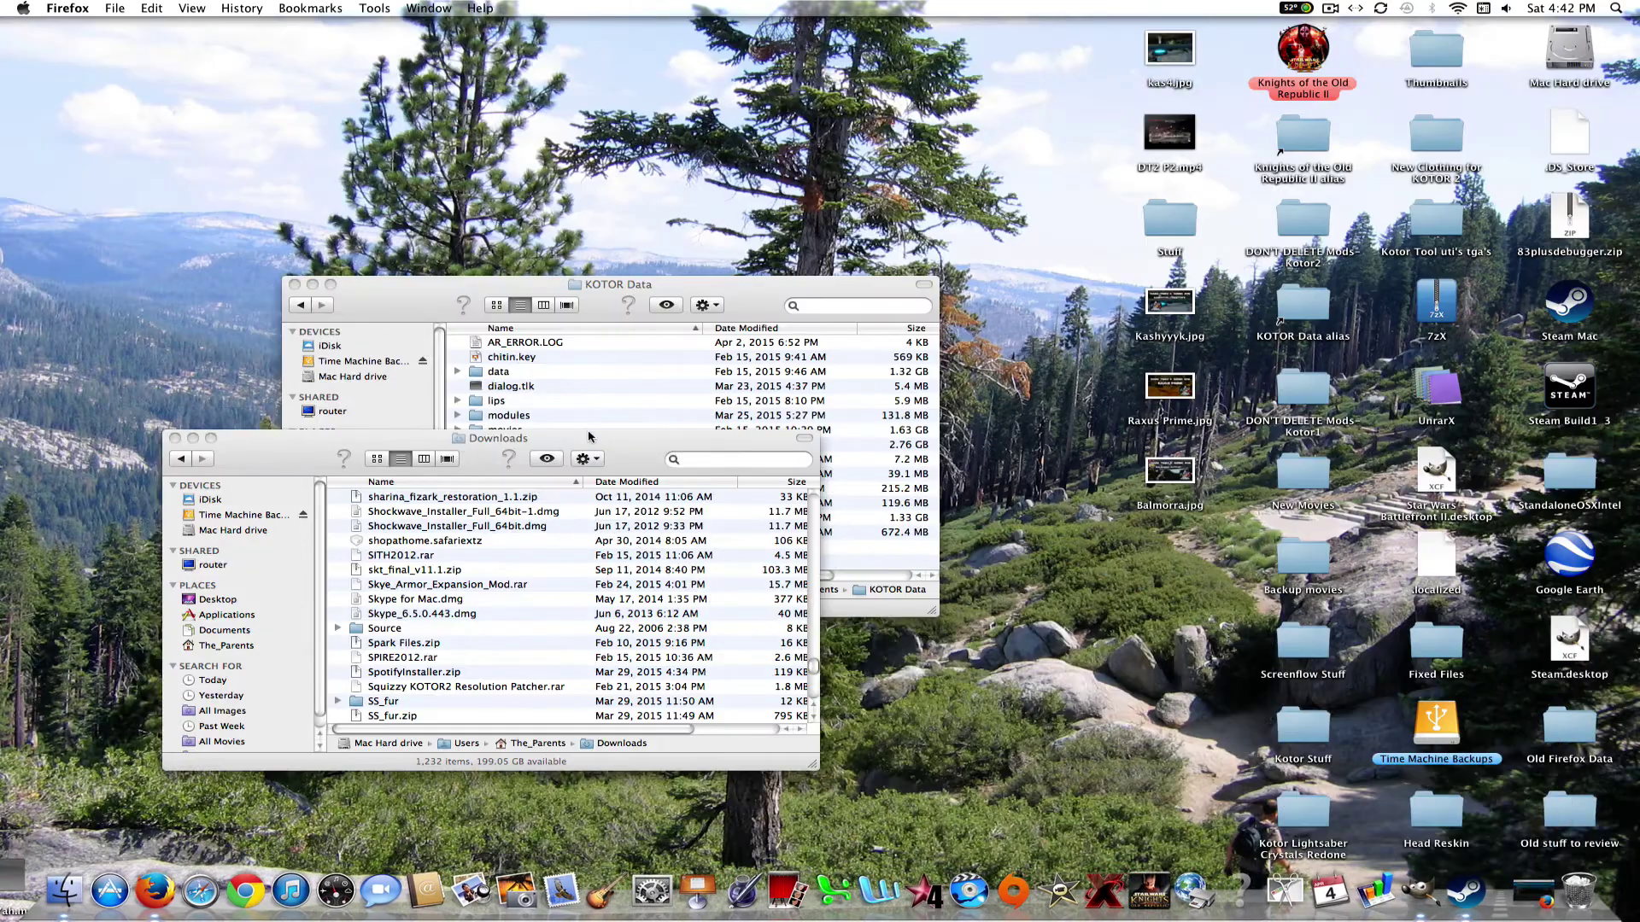
pyautogui.click(589, 437)
pyautogui.write('med')
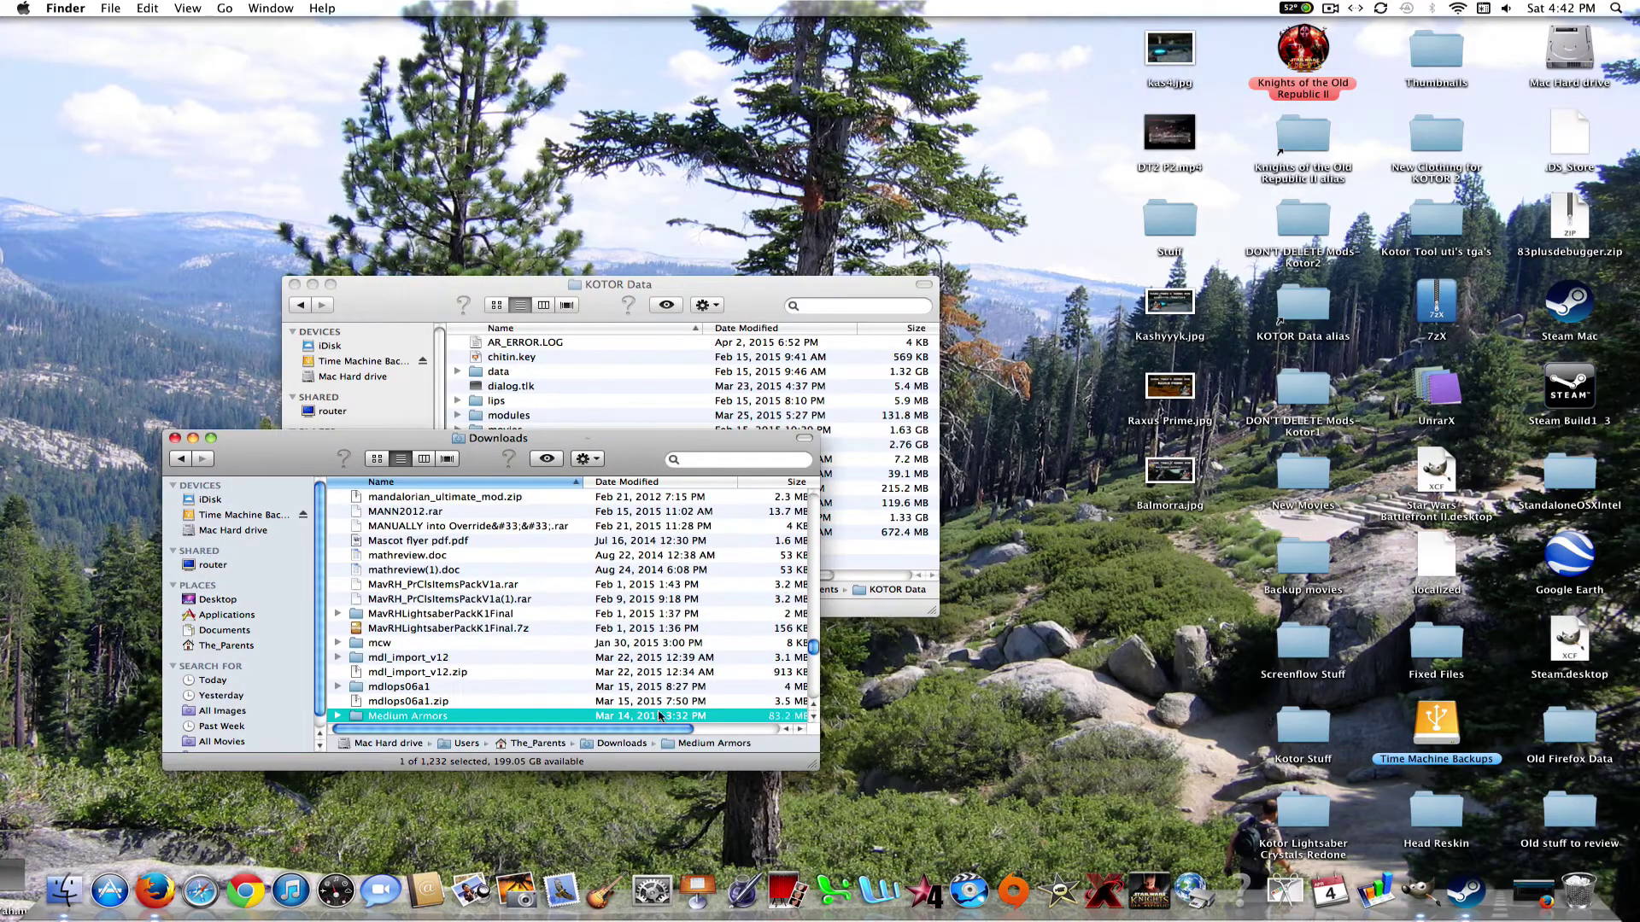
pyautogui.doubleClick(444, 719)
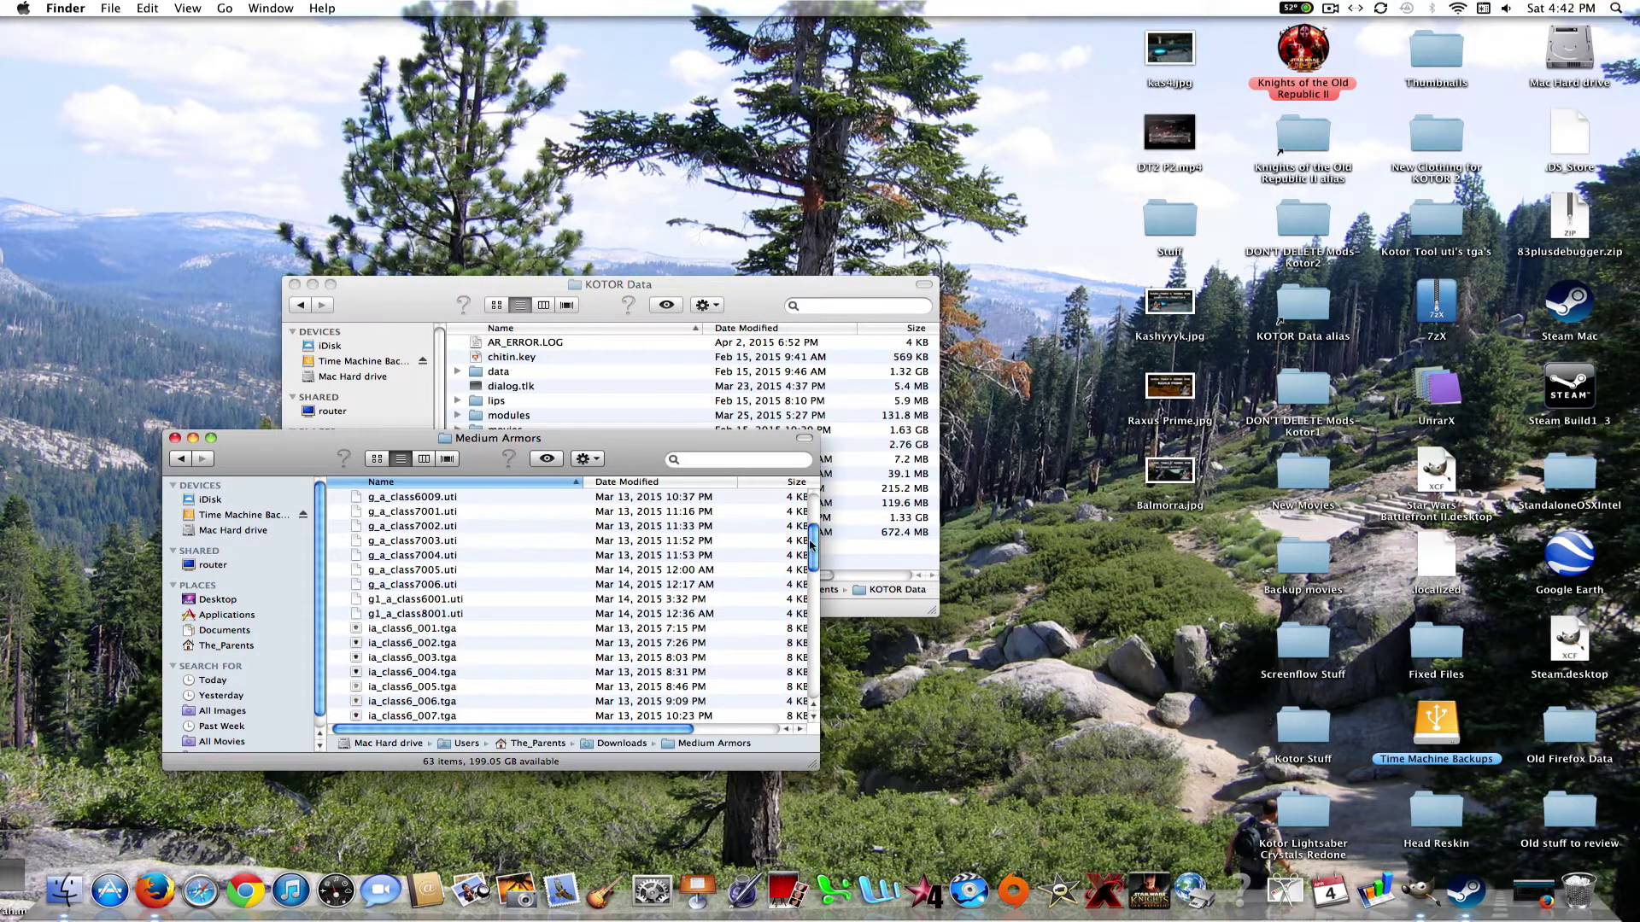
# Step: Select the Medium Armors files from g_a_class6001.uti through PMBF07.tga and drag them toward Override
pyautogui.moveTo(813, 547); pyautogui.dragTo(813, 502)
pyautogui.scroll(-5, 809, 511)
pyautogui.scroll(5, 809, 511)
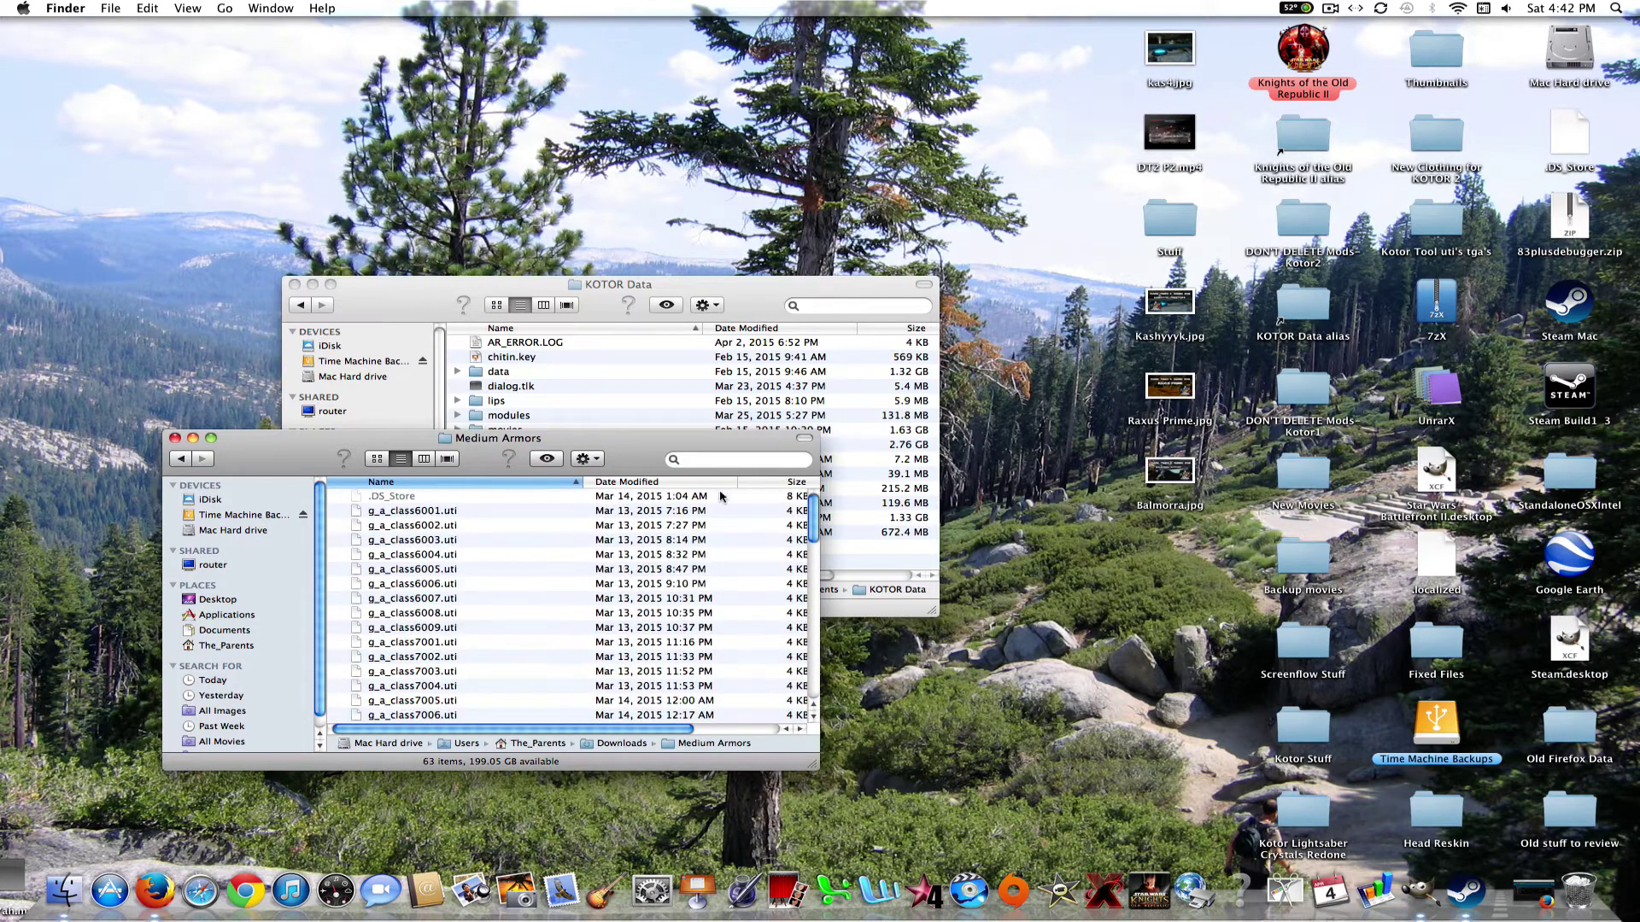
pyautogui.click(451, 510)
pyautogui.scroll(-15, 792, 509)
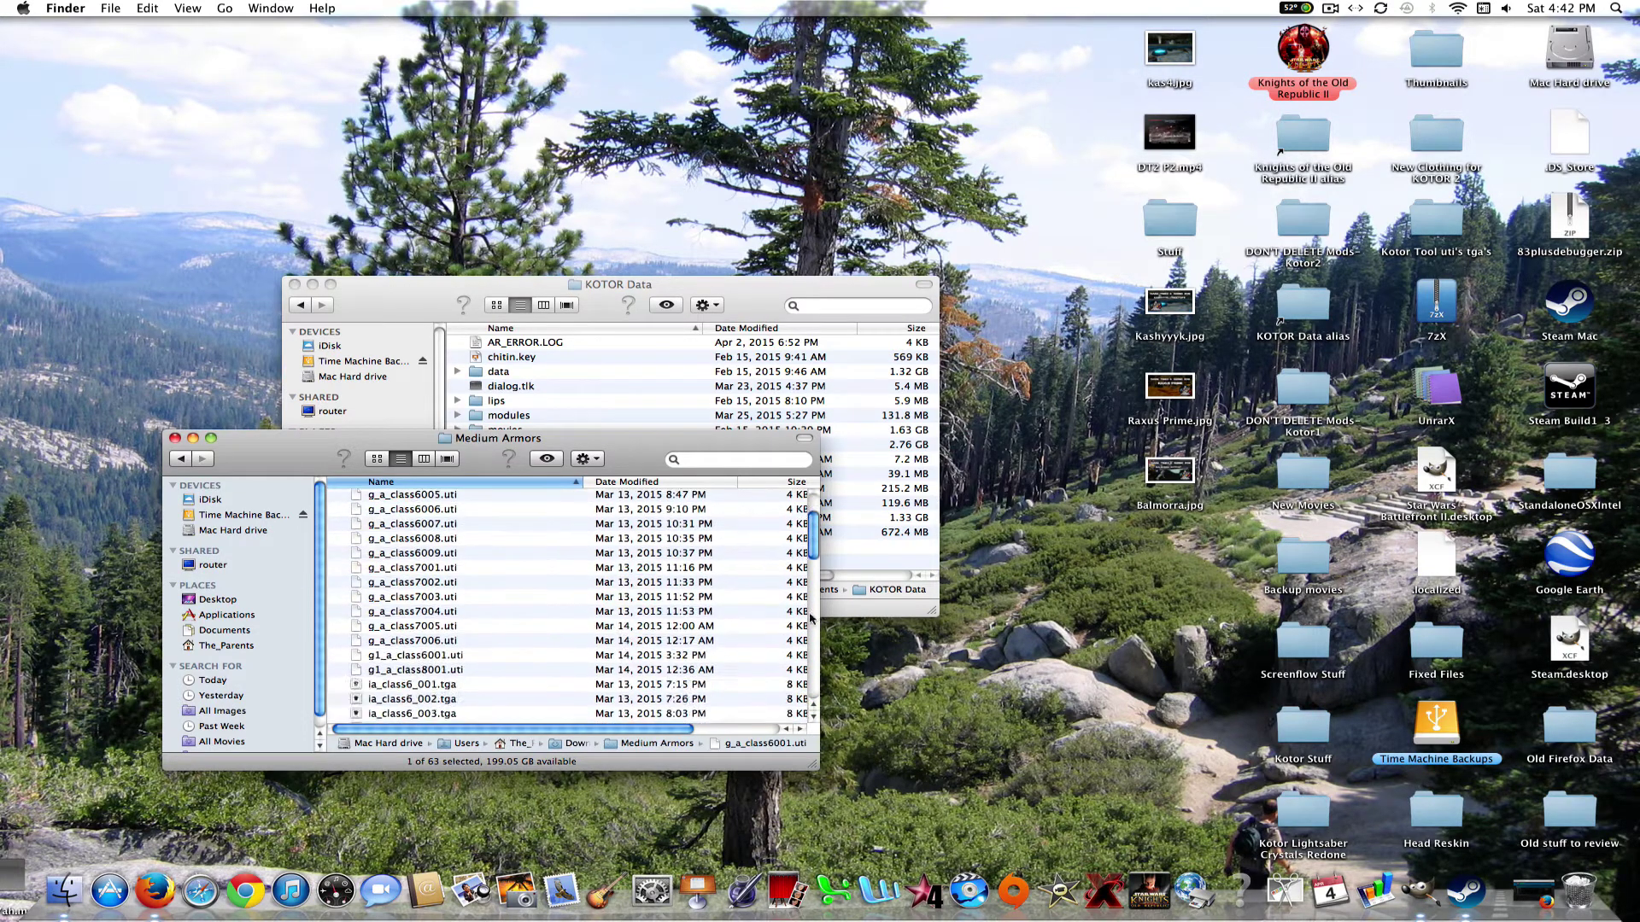
pyautogui.keyDown('shift'); pyautogui.click(504, 716); pyautogui.keyUp('shift')
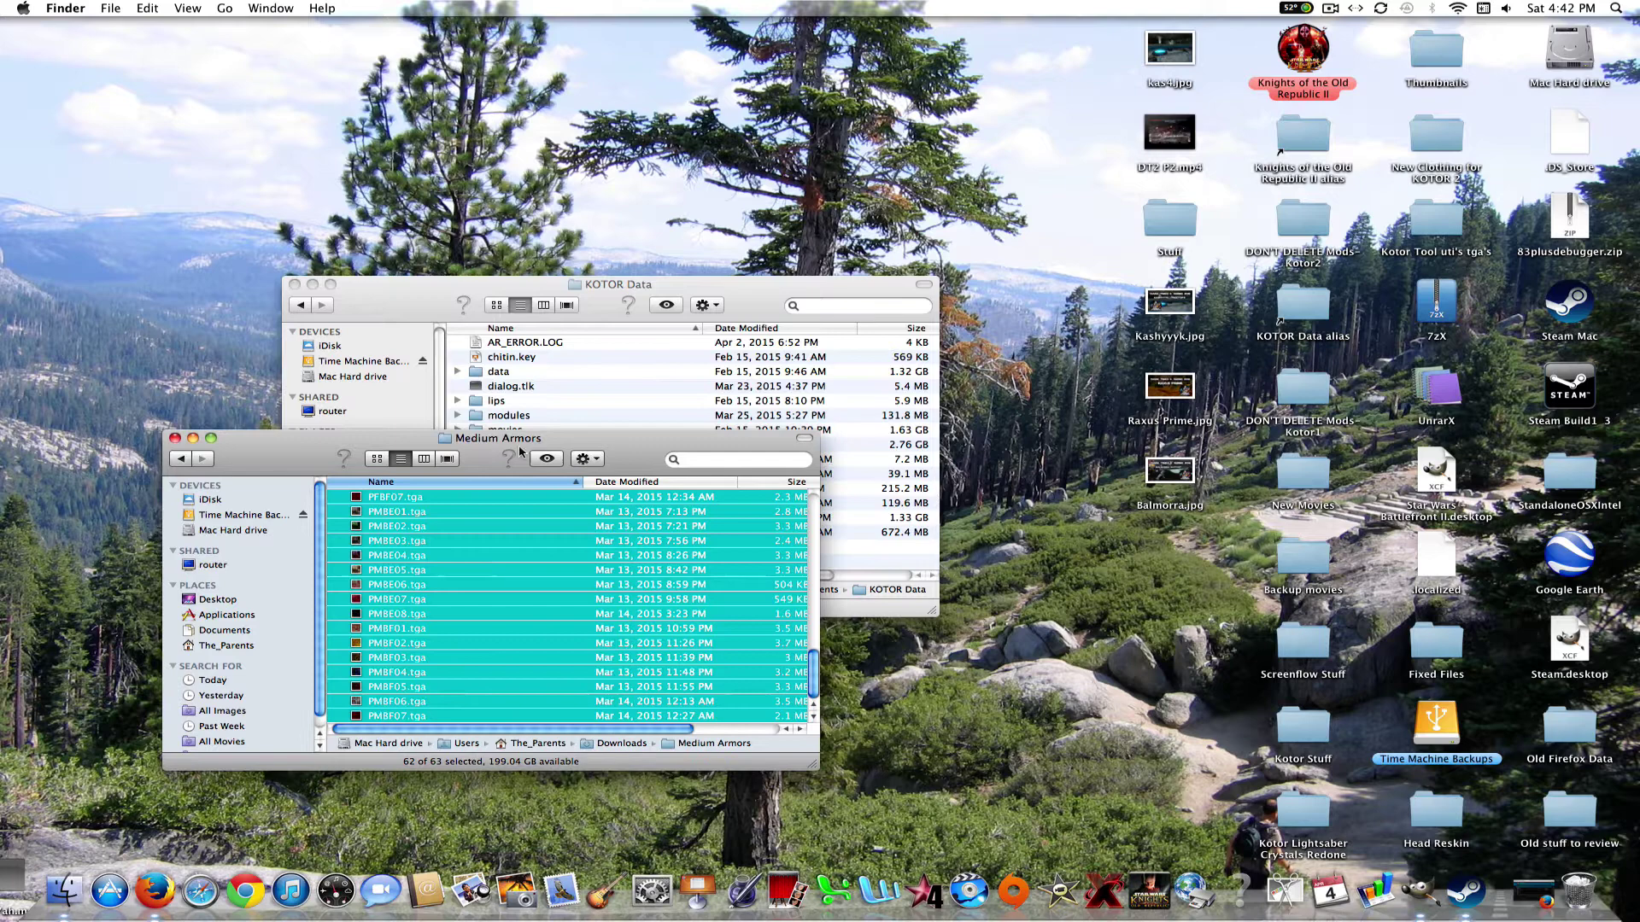
pyautogui.moveTo(471, 437); pyautogui.dragTo(655, 546)
pyautogui.moveTo(640, 676); pyautogui.dragTo(602, 578)
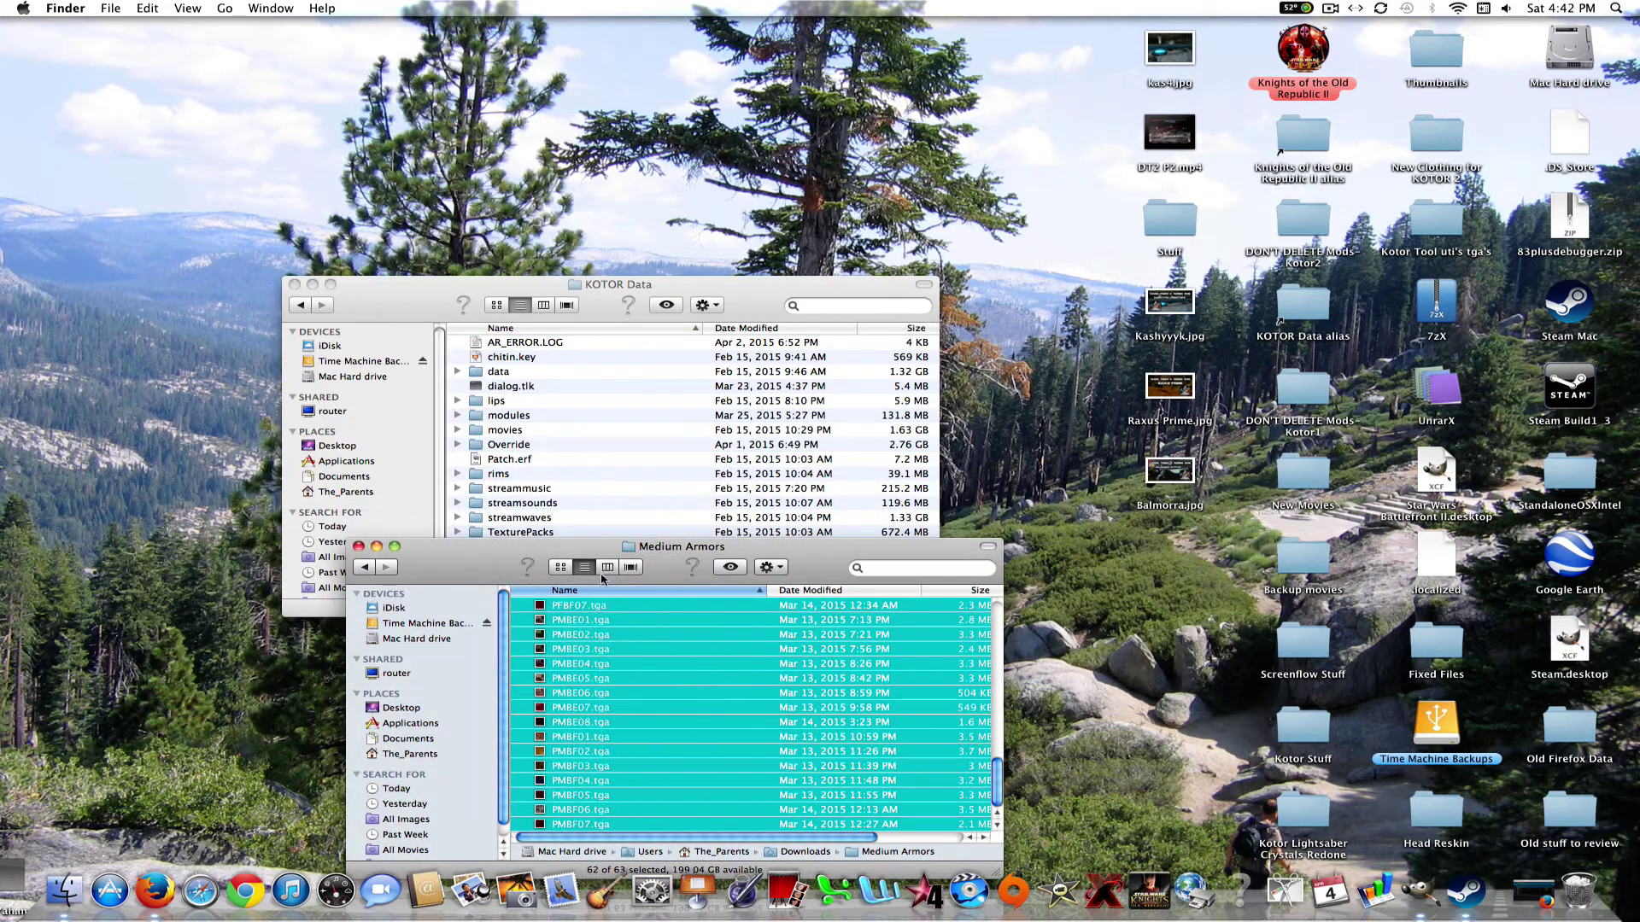
pyautogui.click(728, 645)
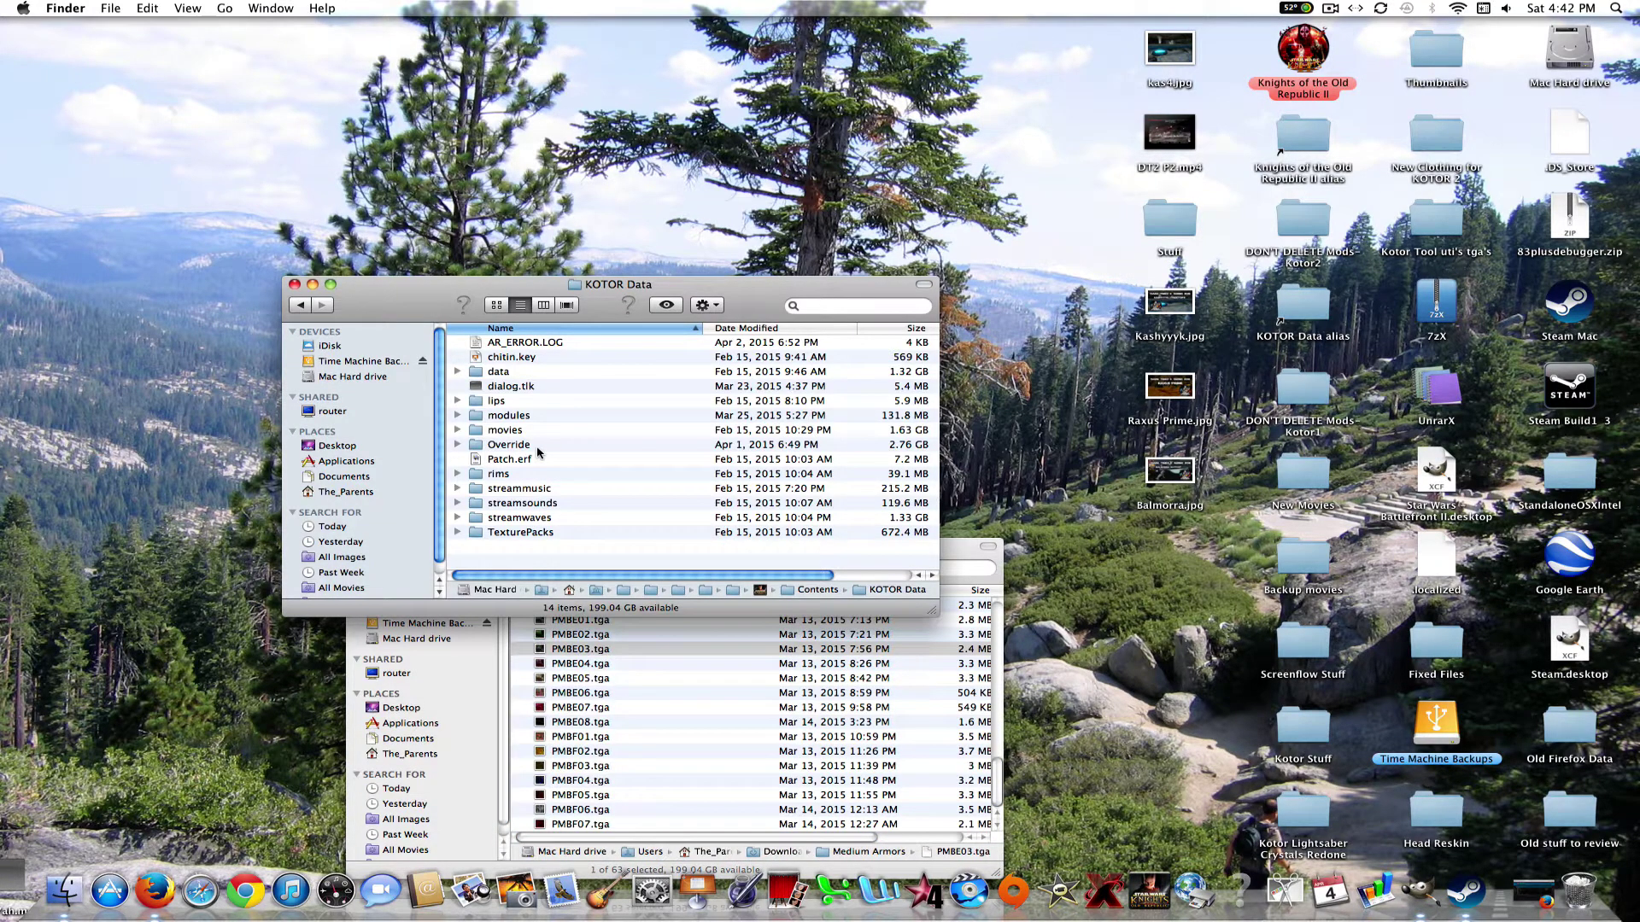
# Step: Open Override, reselect g_a_class6001.uti in Medium Armors, then return to KOTOR Data
pyautogui.doubleClick(511, 444)
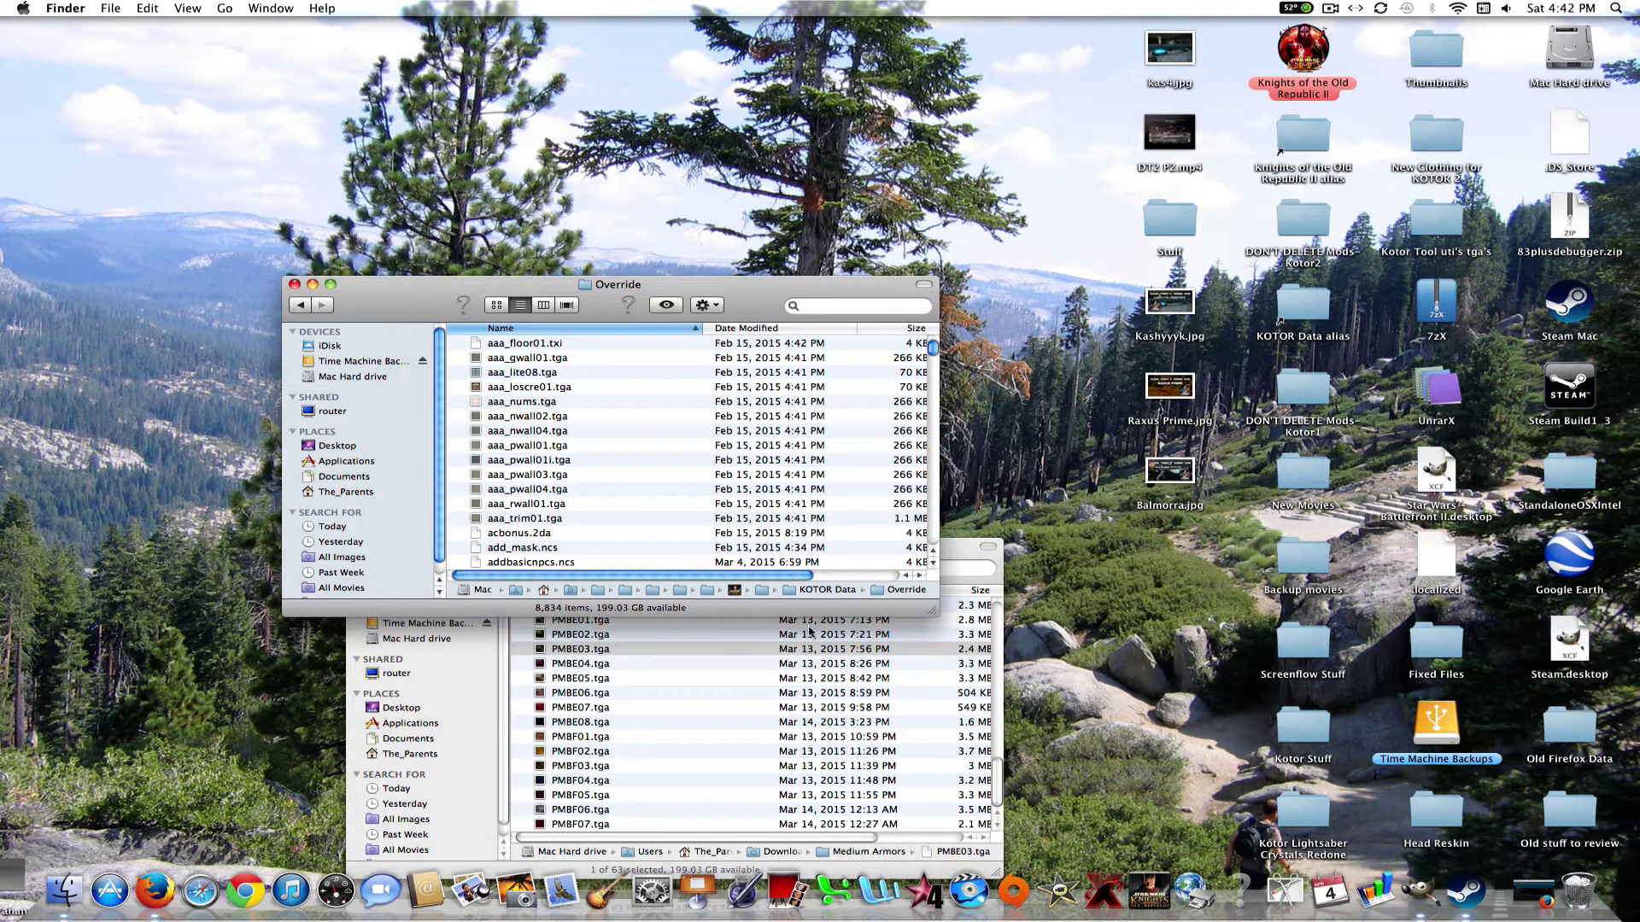
pyautogui.click(951, 556)
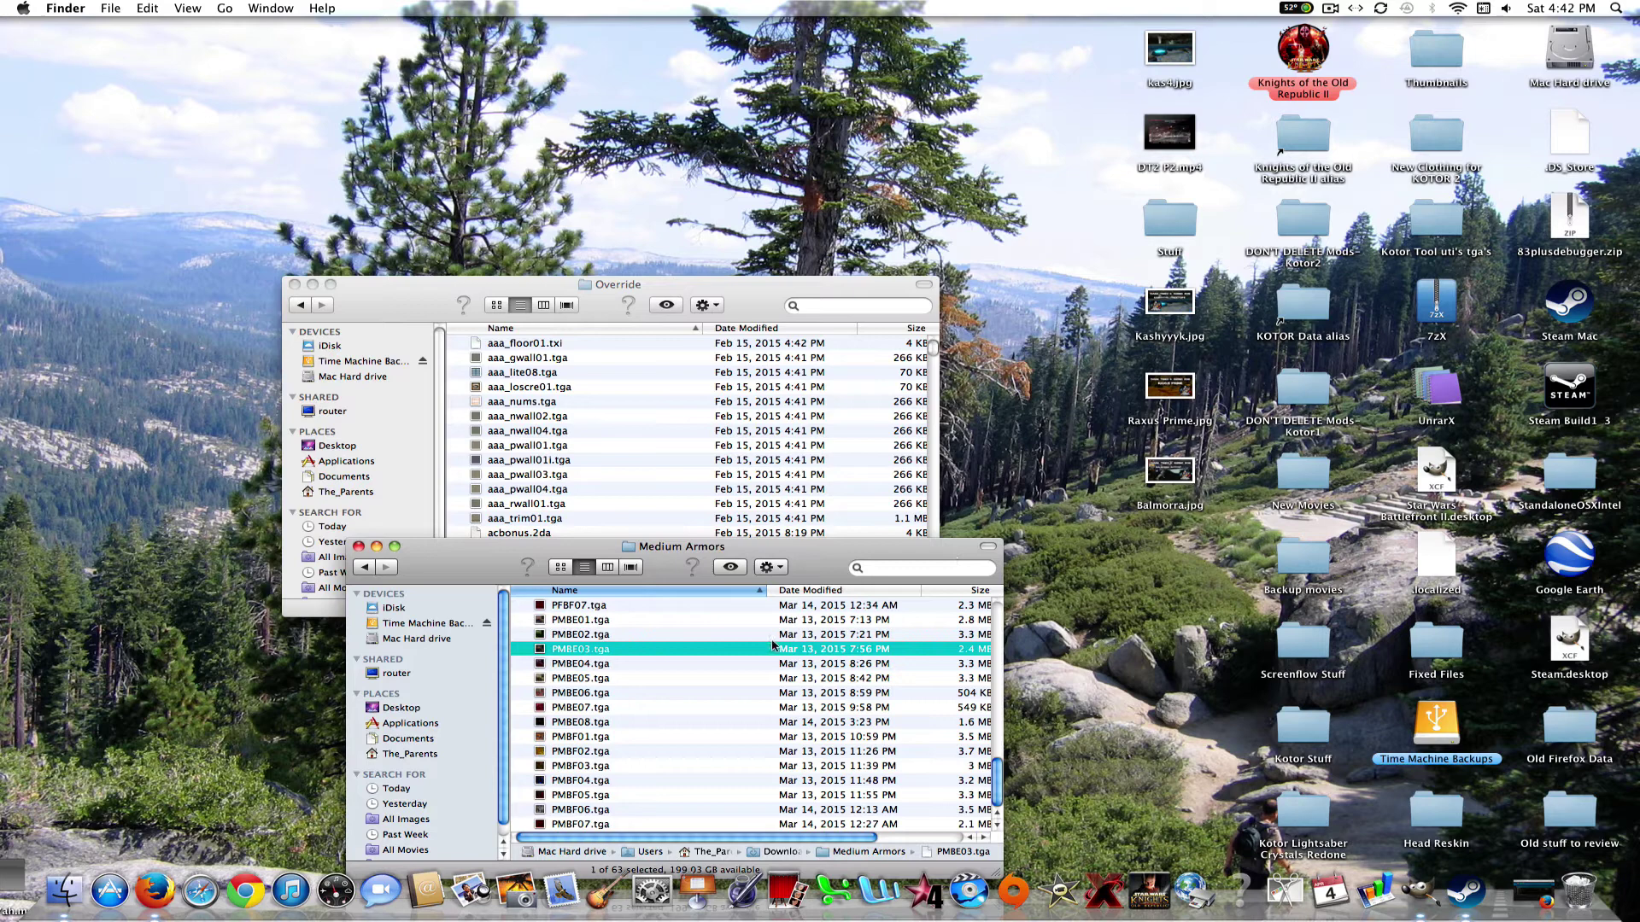
pyautogui.scroll(15, 995, 775)
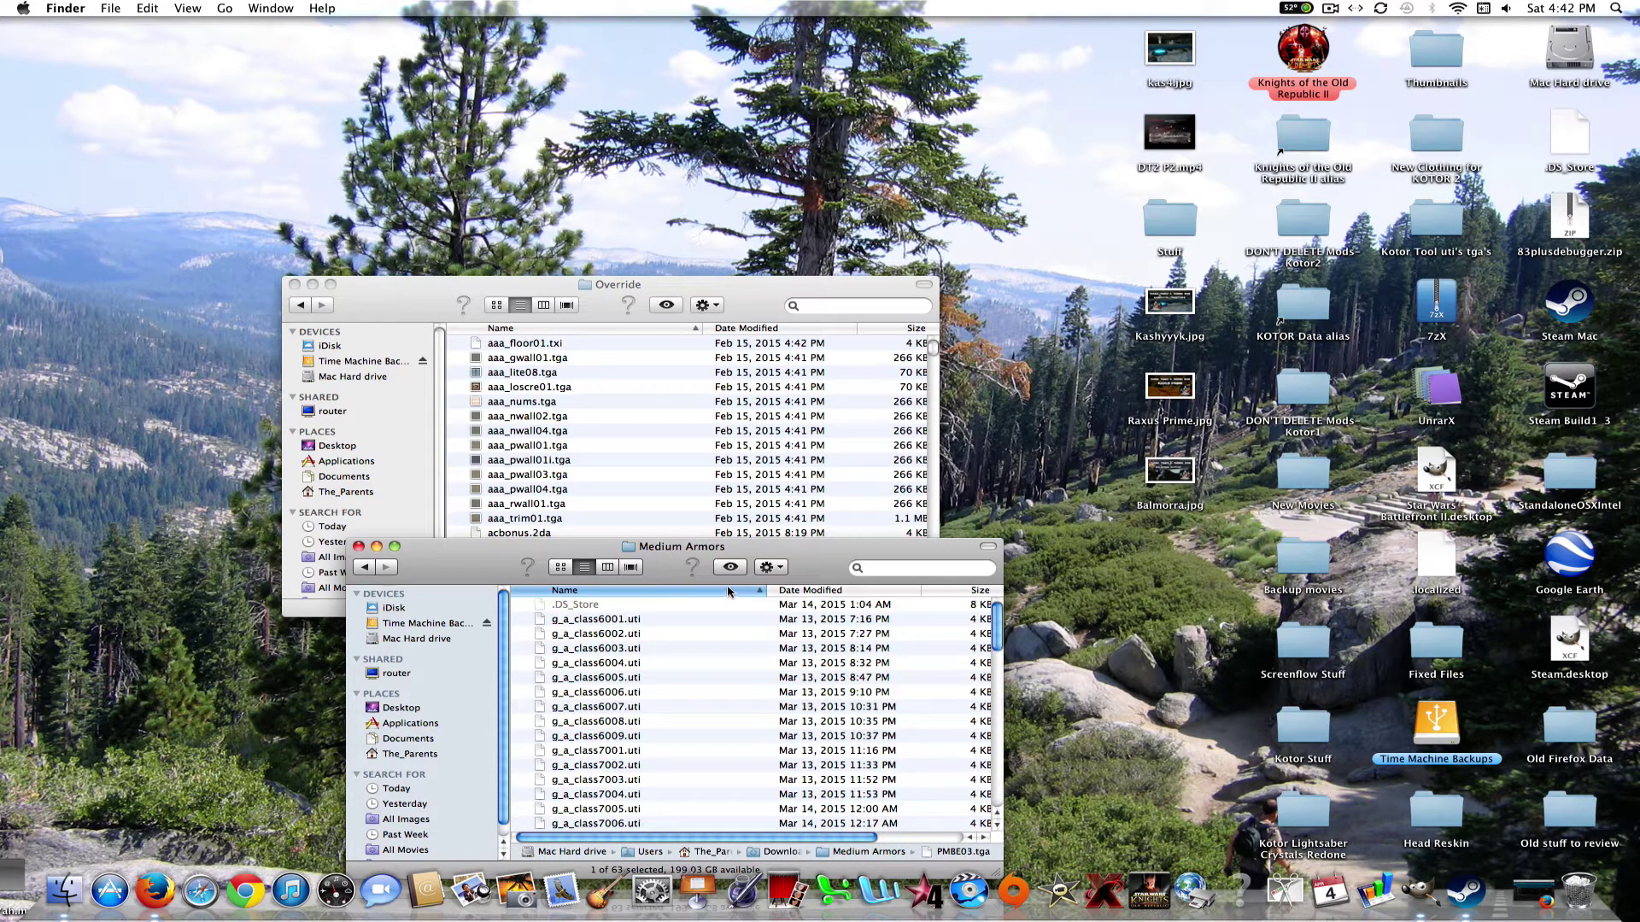
pyautogui.click(641, 619)
pyautogui.click(572, 287)
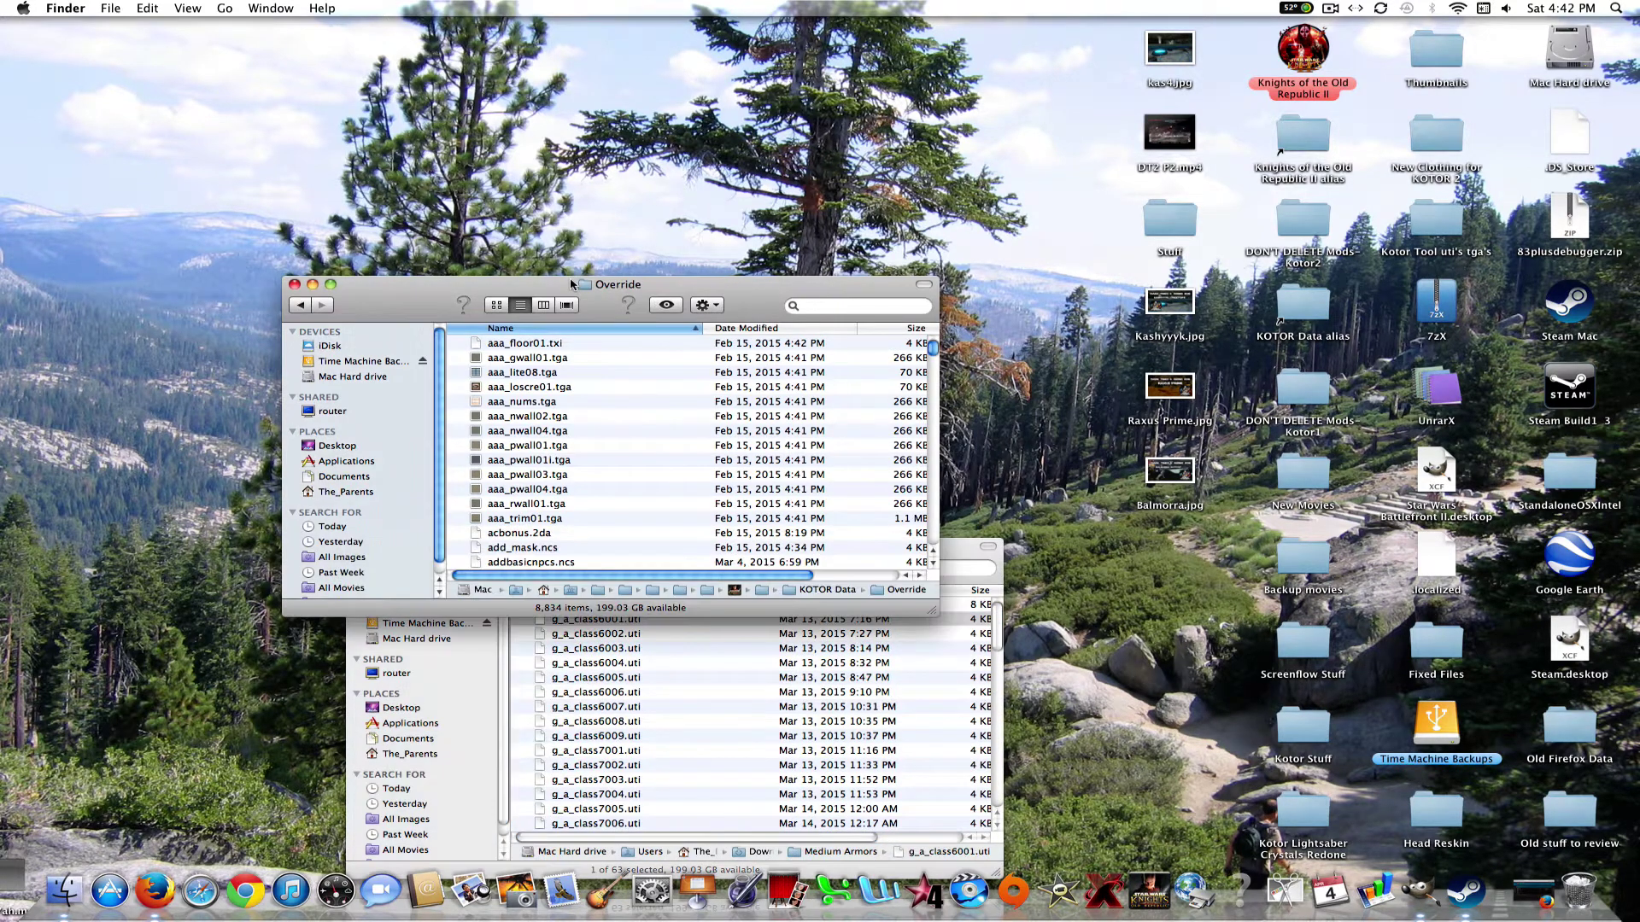
pyautogui.click(300, 309)
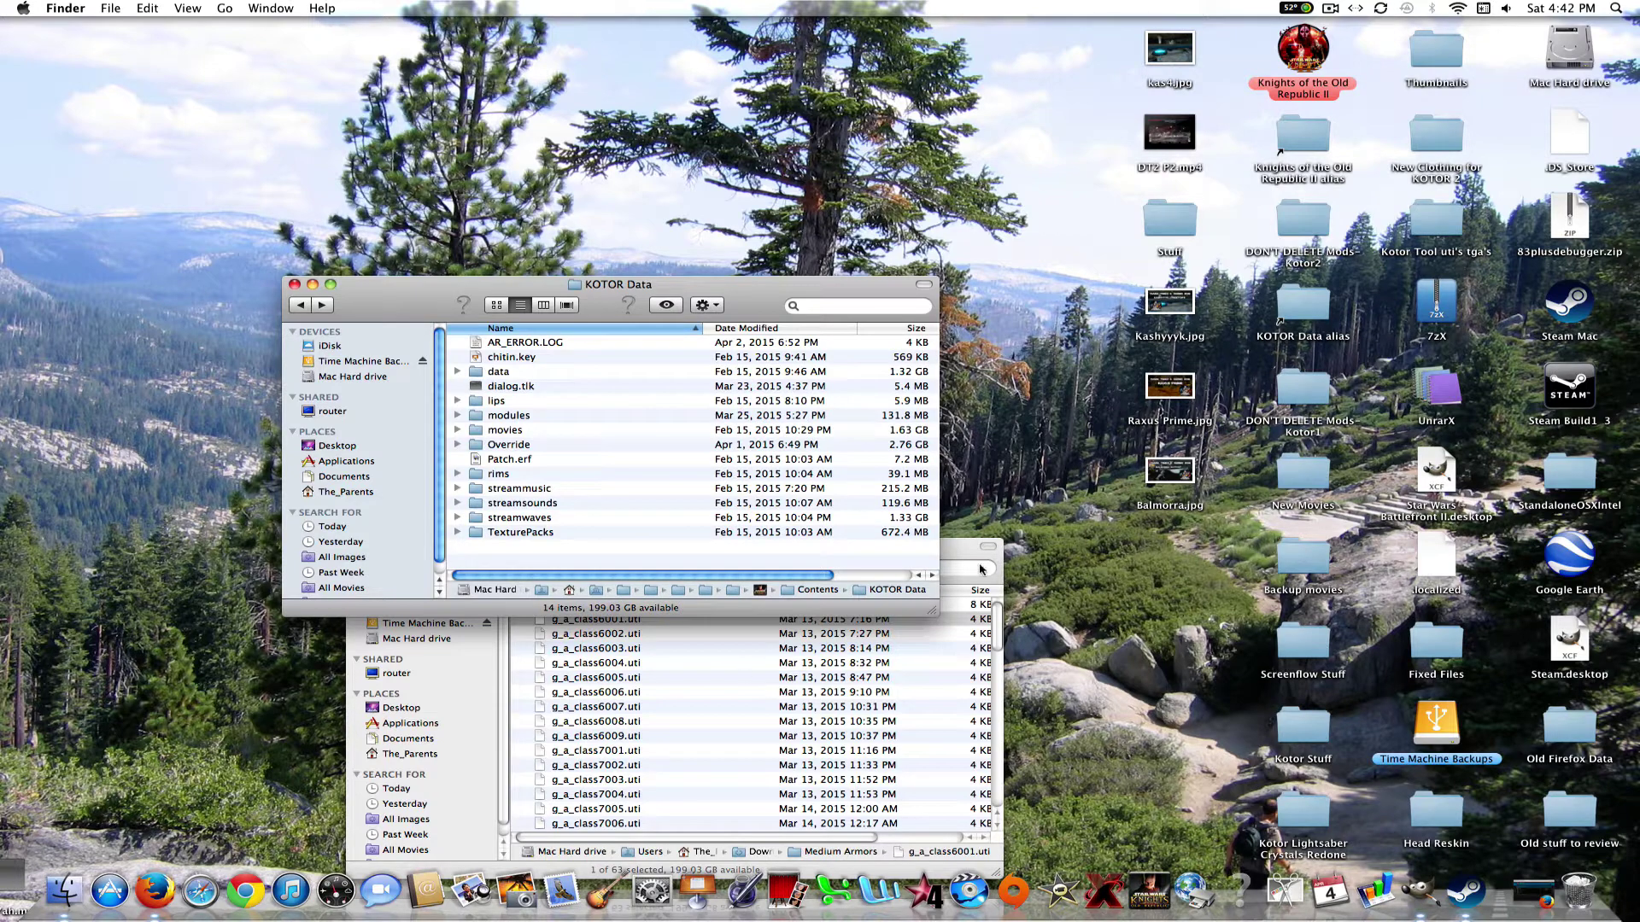
# Step: Start the Tatooine Job Office download on GameFront, answering the survey to unlock it
pyautogui.click(1572, 854)
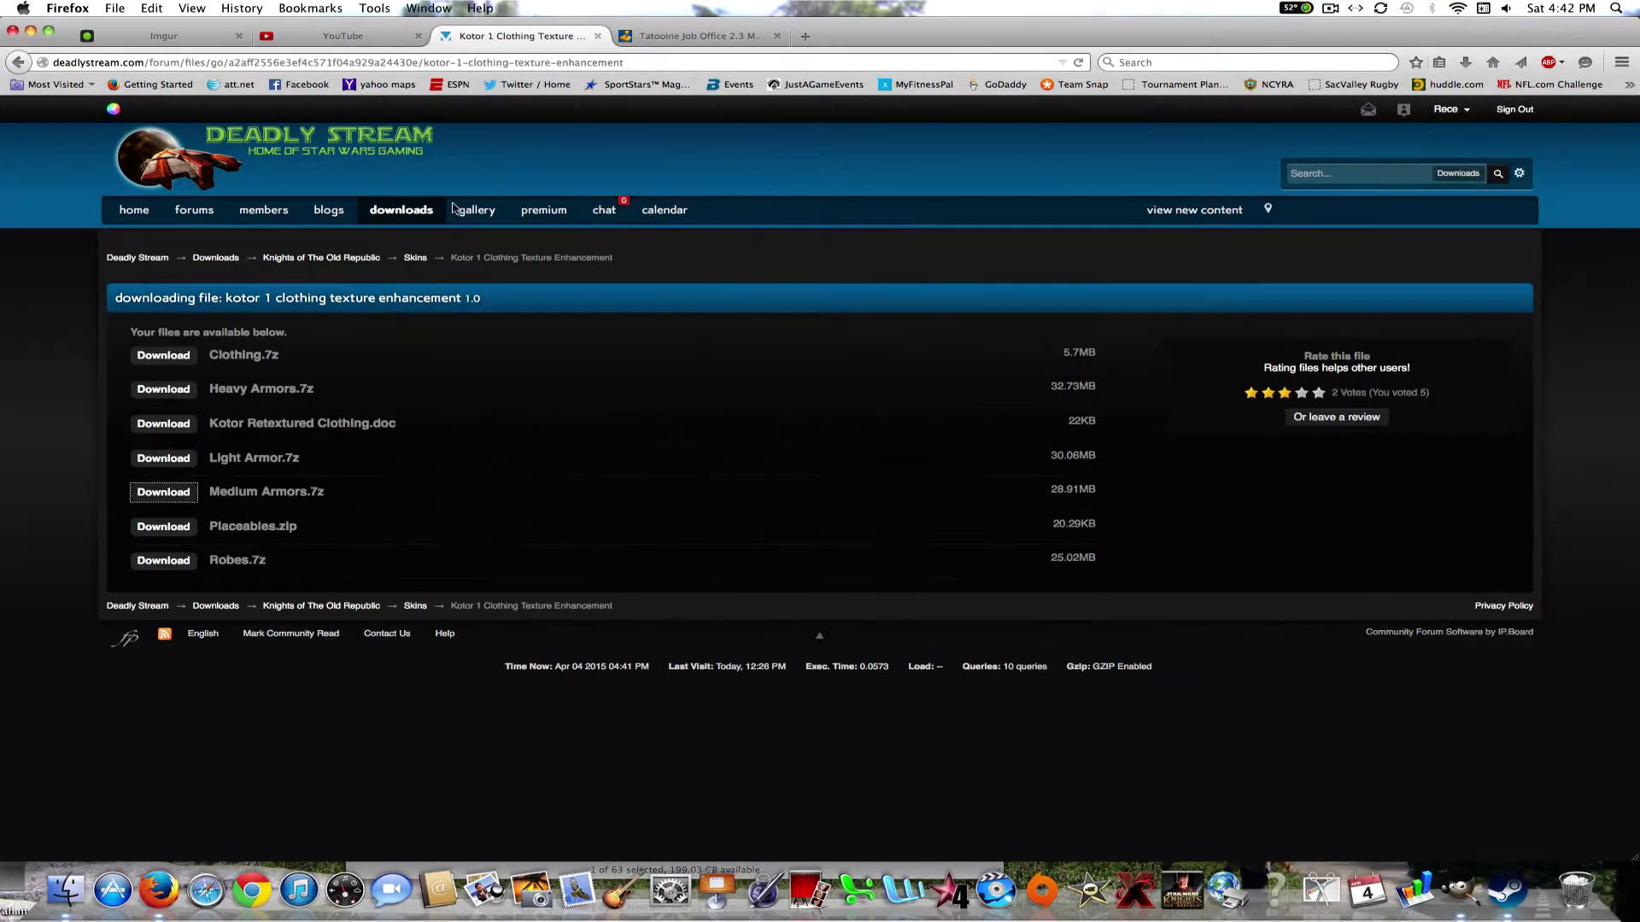
pyautogui.click(688, 35)
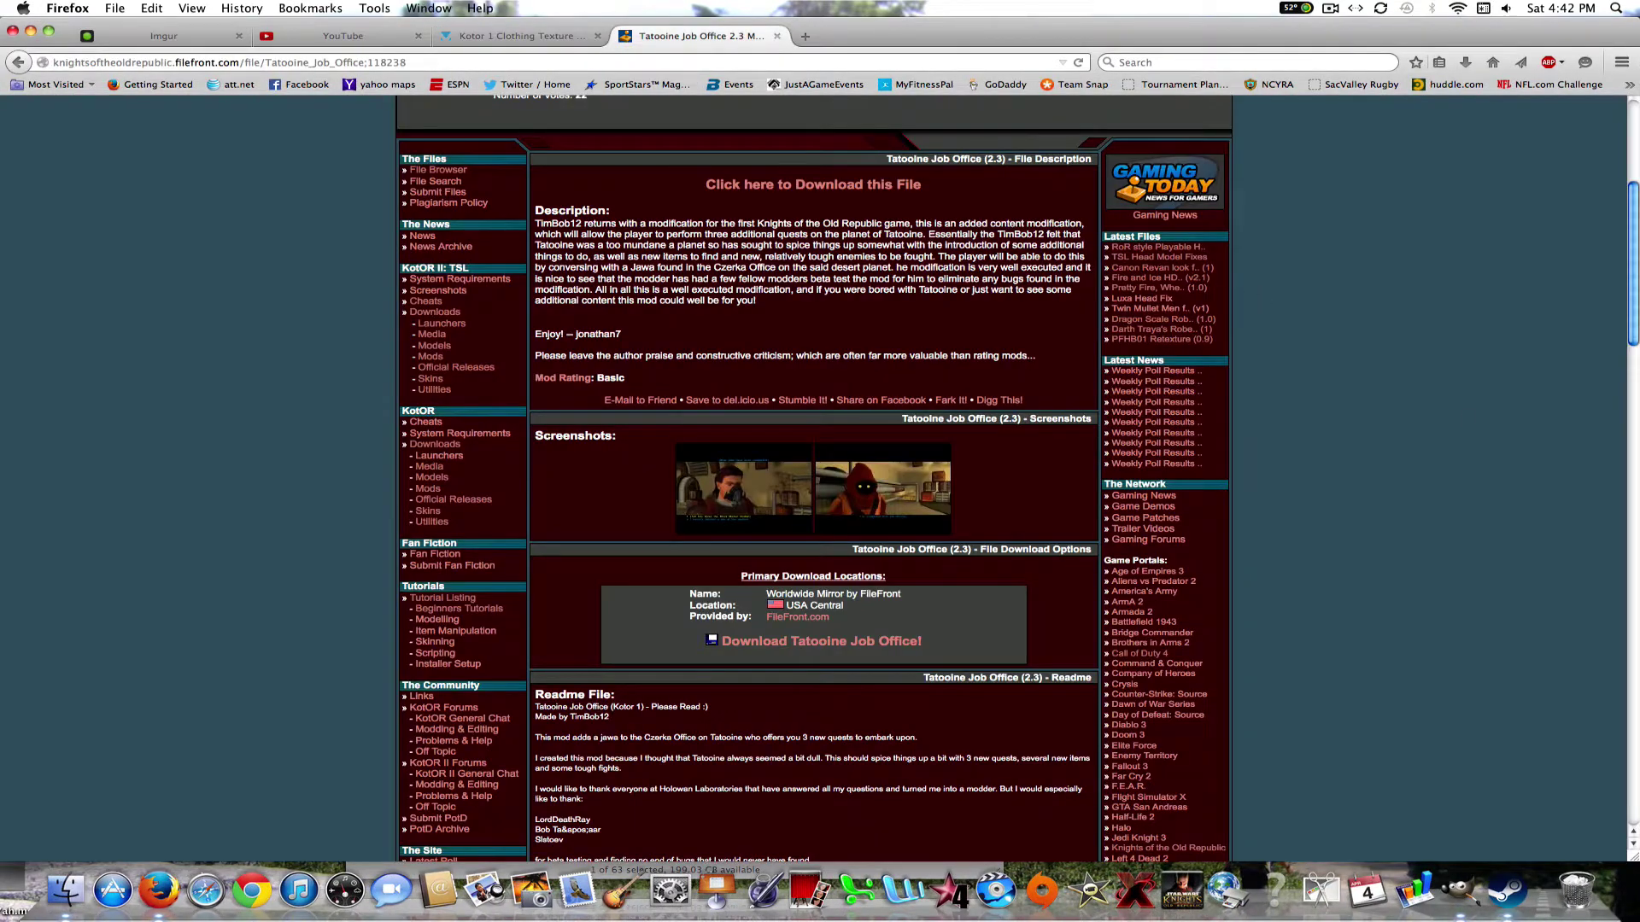
pyautogui.click(833, 649)
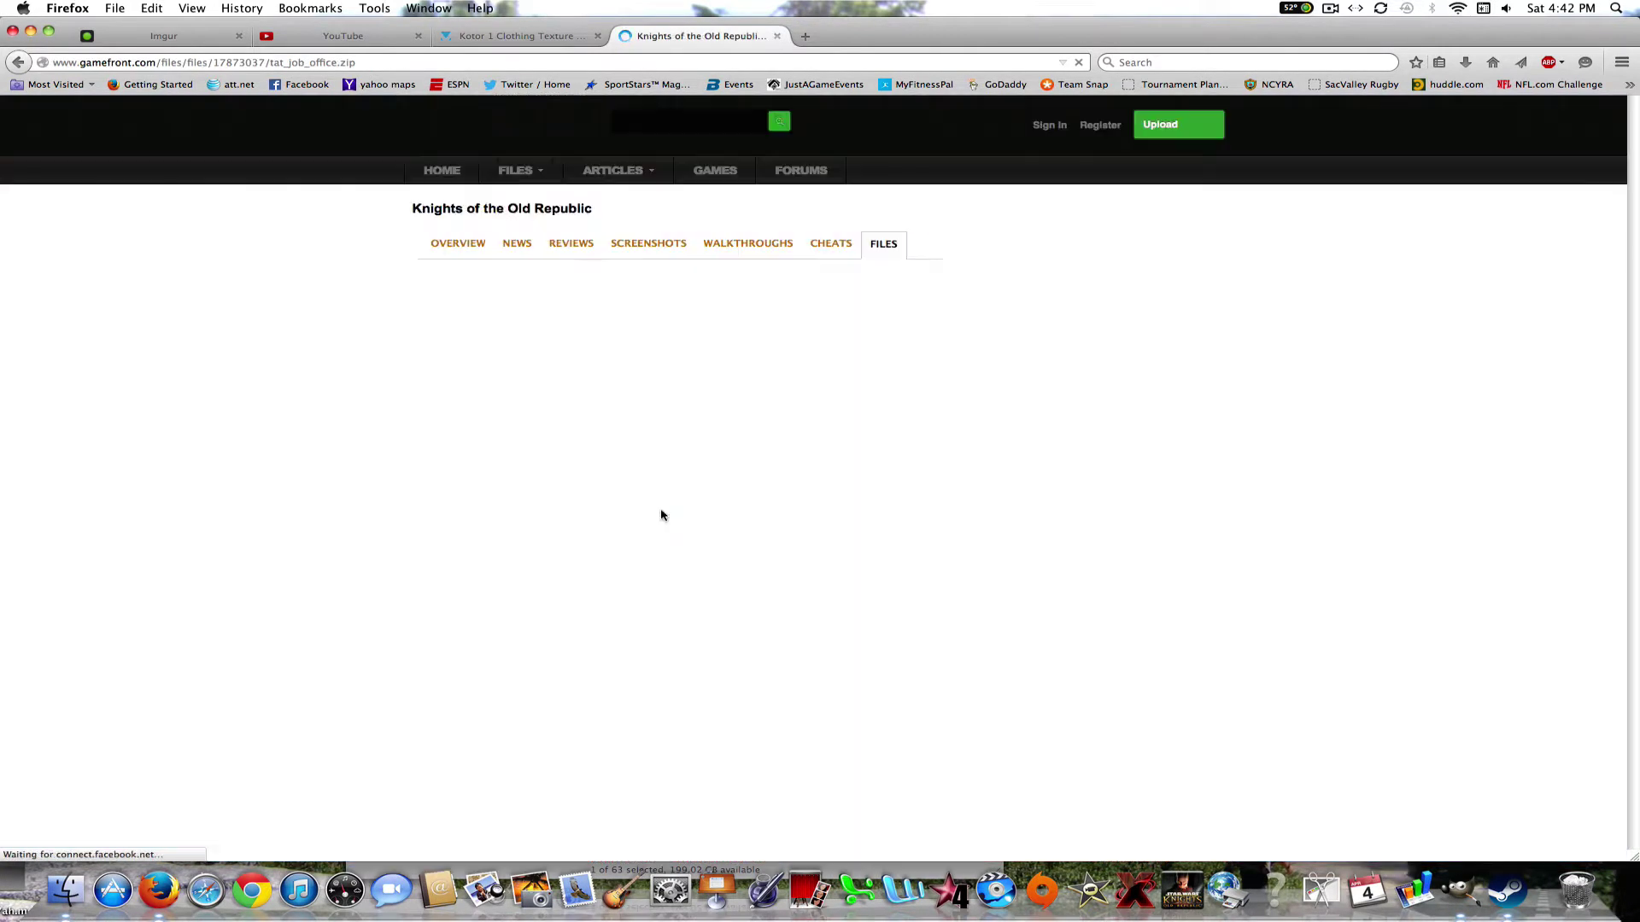
pyautogui.press('F3')
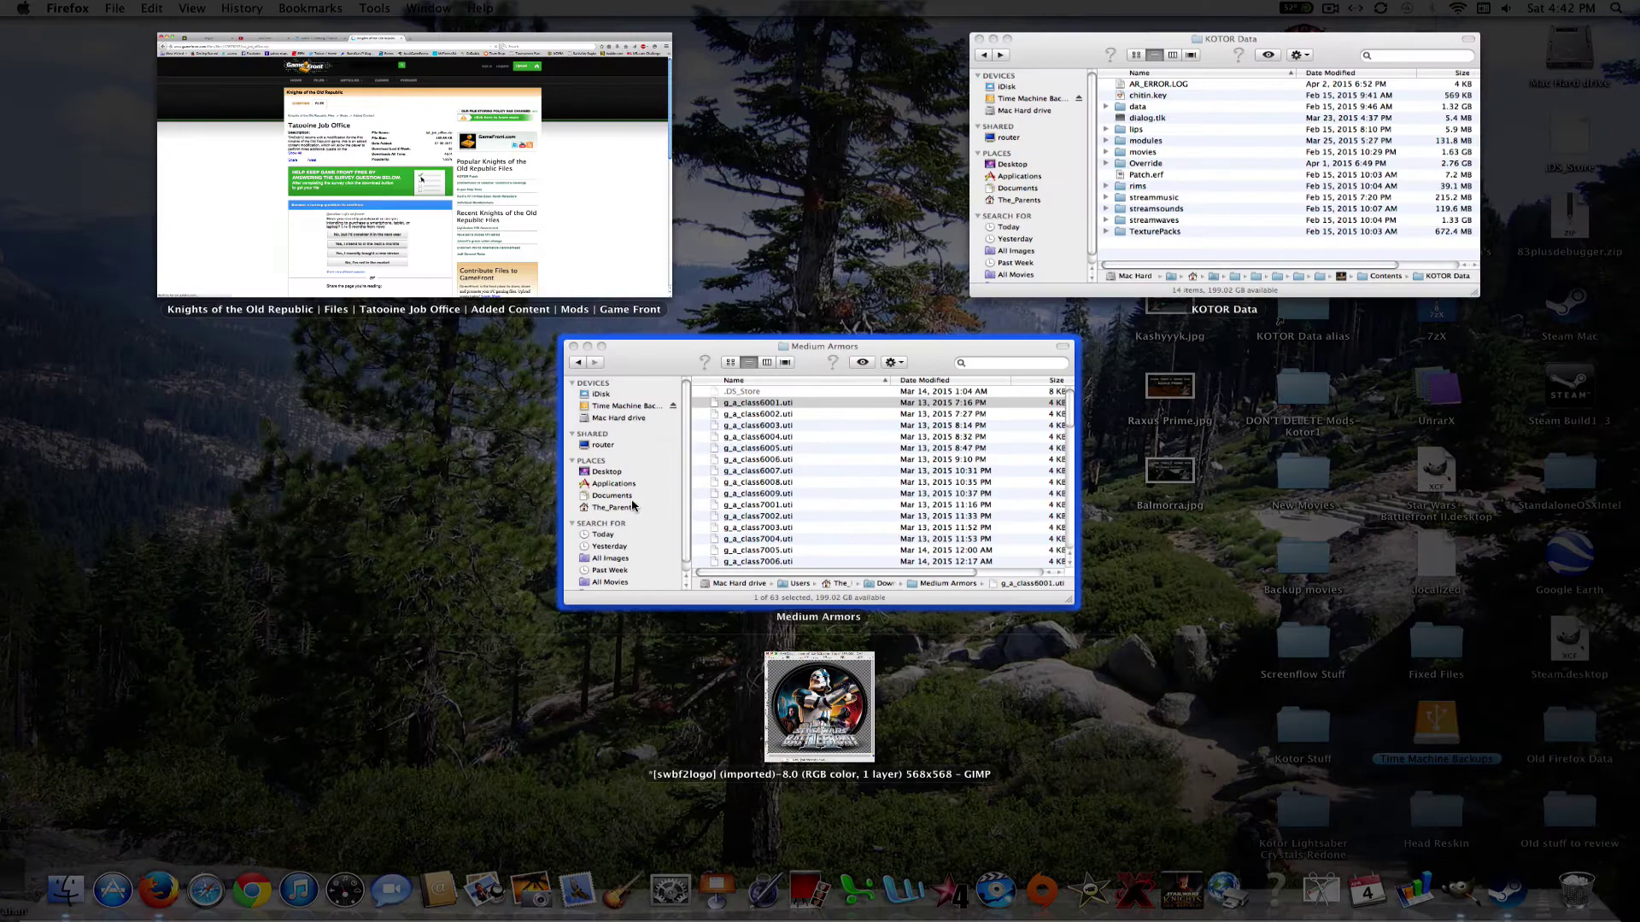
pyautogui.press('F3')
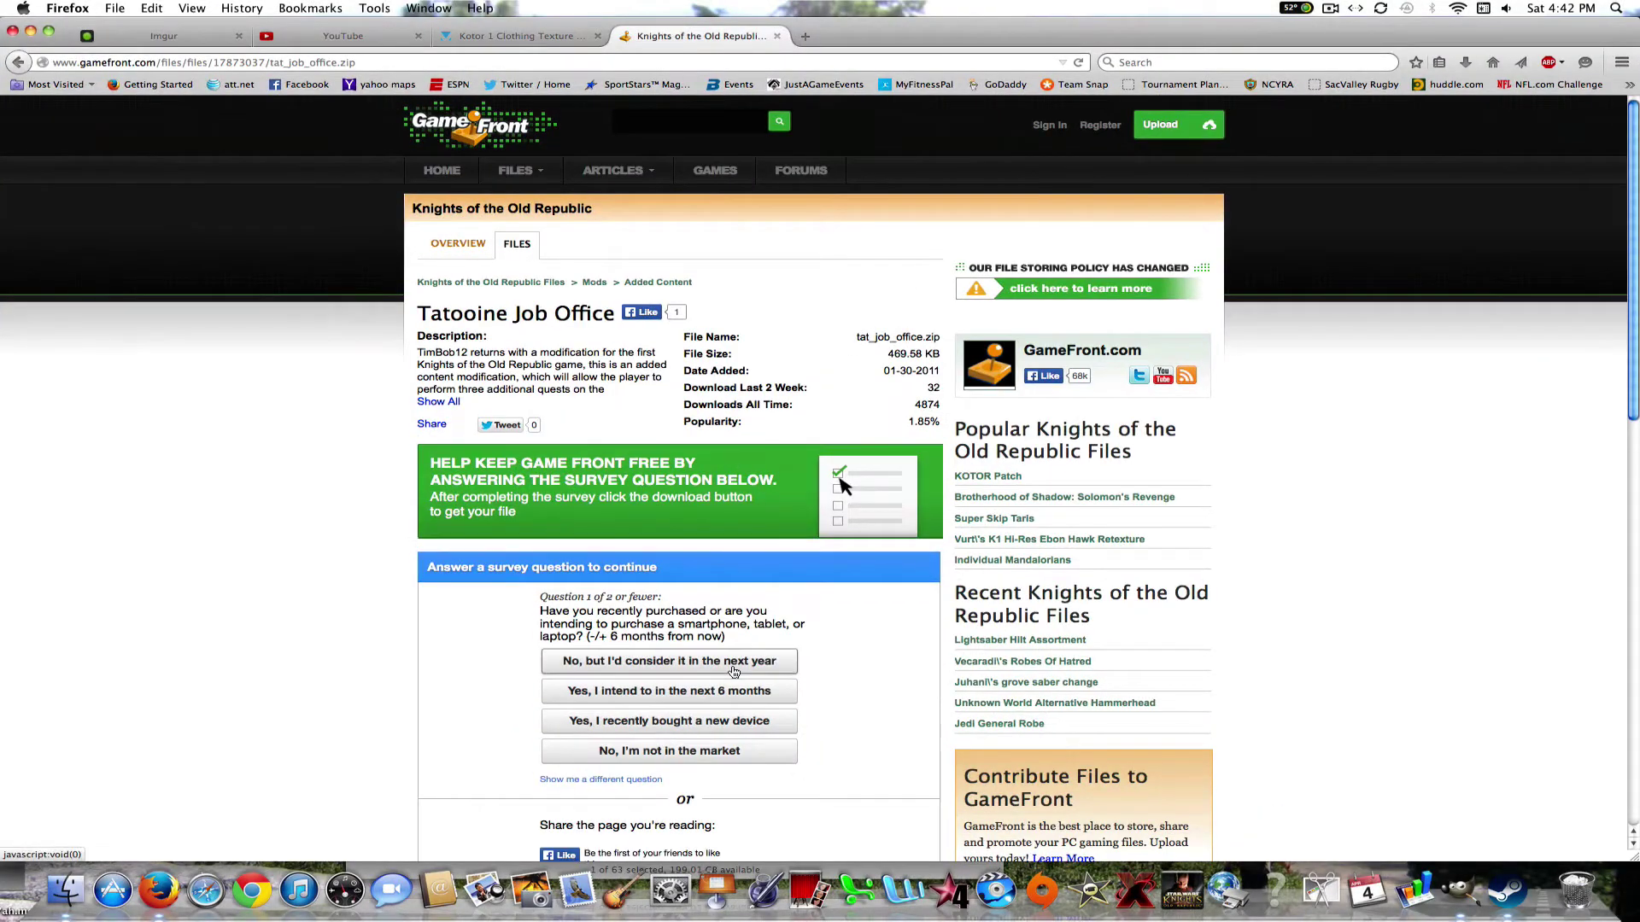
pyautogui.click(731, 666)
pyautogui.click(723, 548)
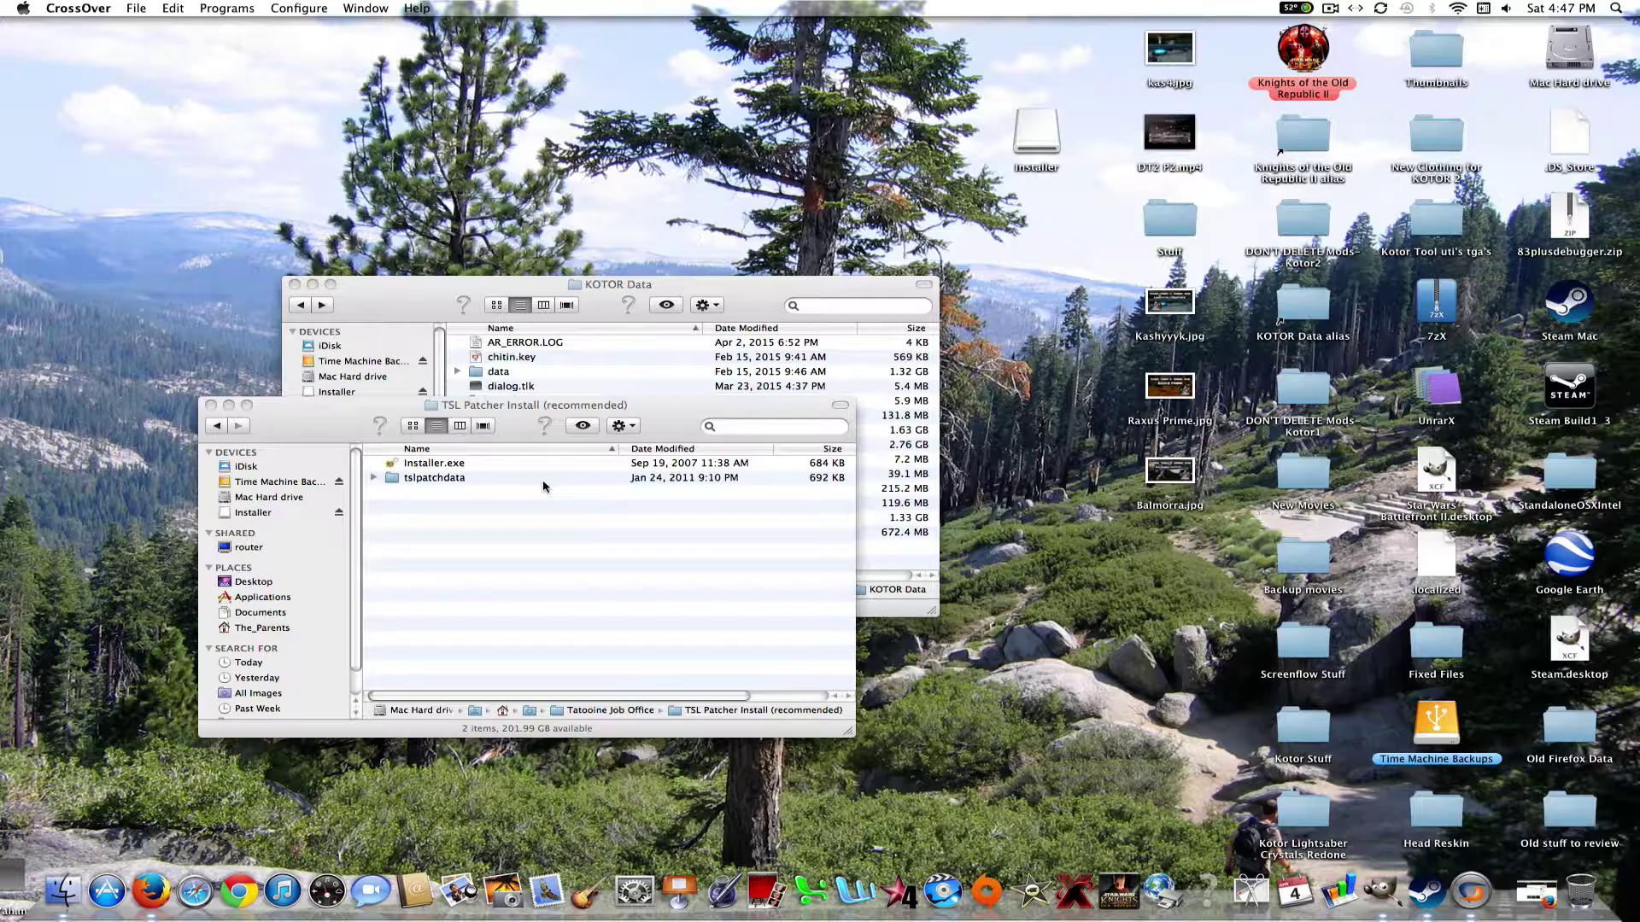
# Step: Run Installer.exe from TSL Patcher Install (recommended) through CrossOver, confirming the Open prompt
pyautogui.click(213, 427)
pyautogui.click(213, 427)
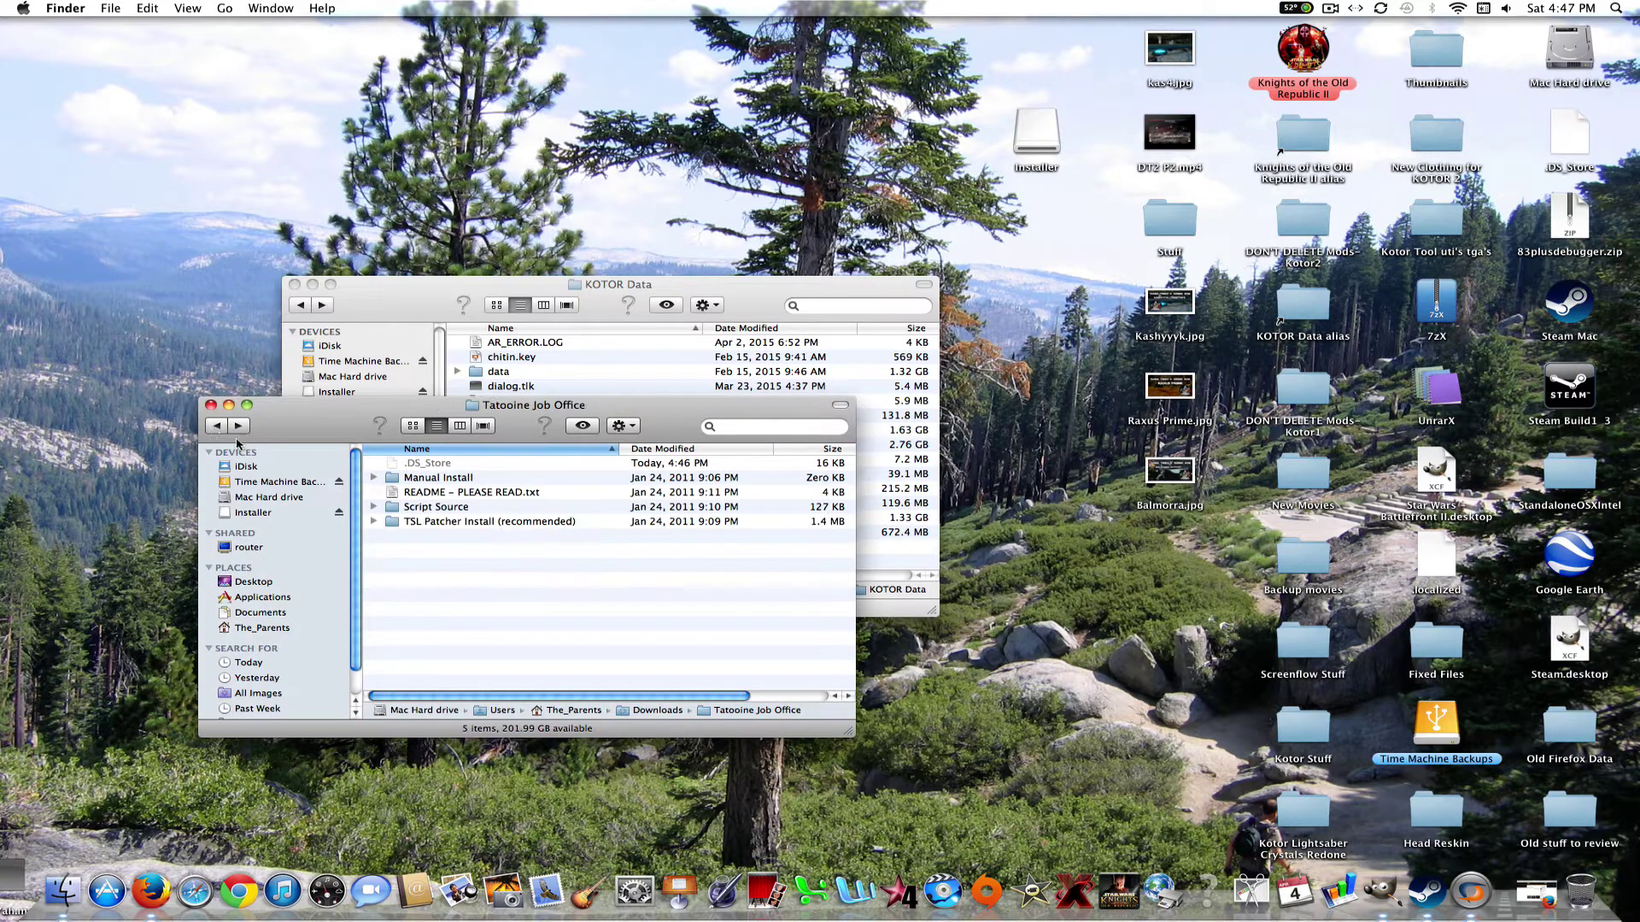
pyautogui.doubleClick(483, 522)
pyautogui.doubleClick(436, 464)
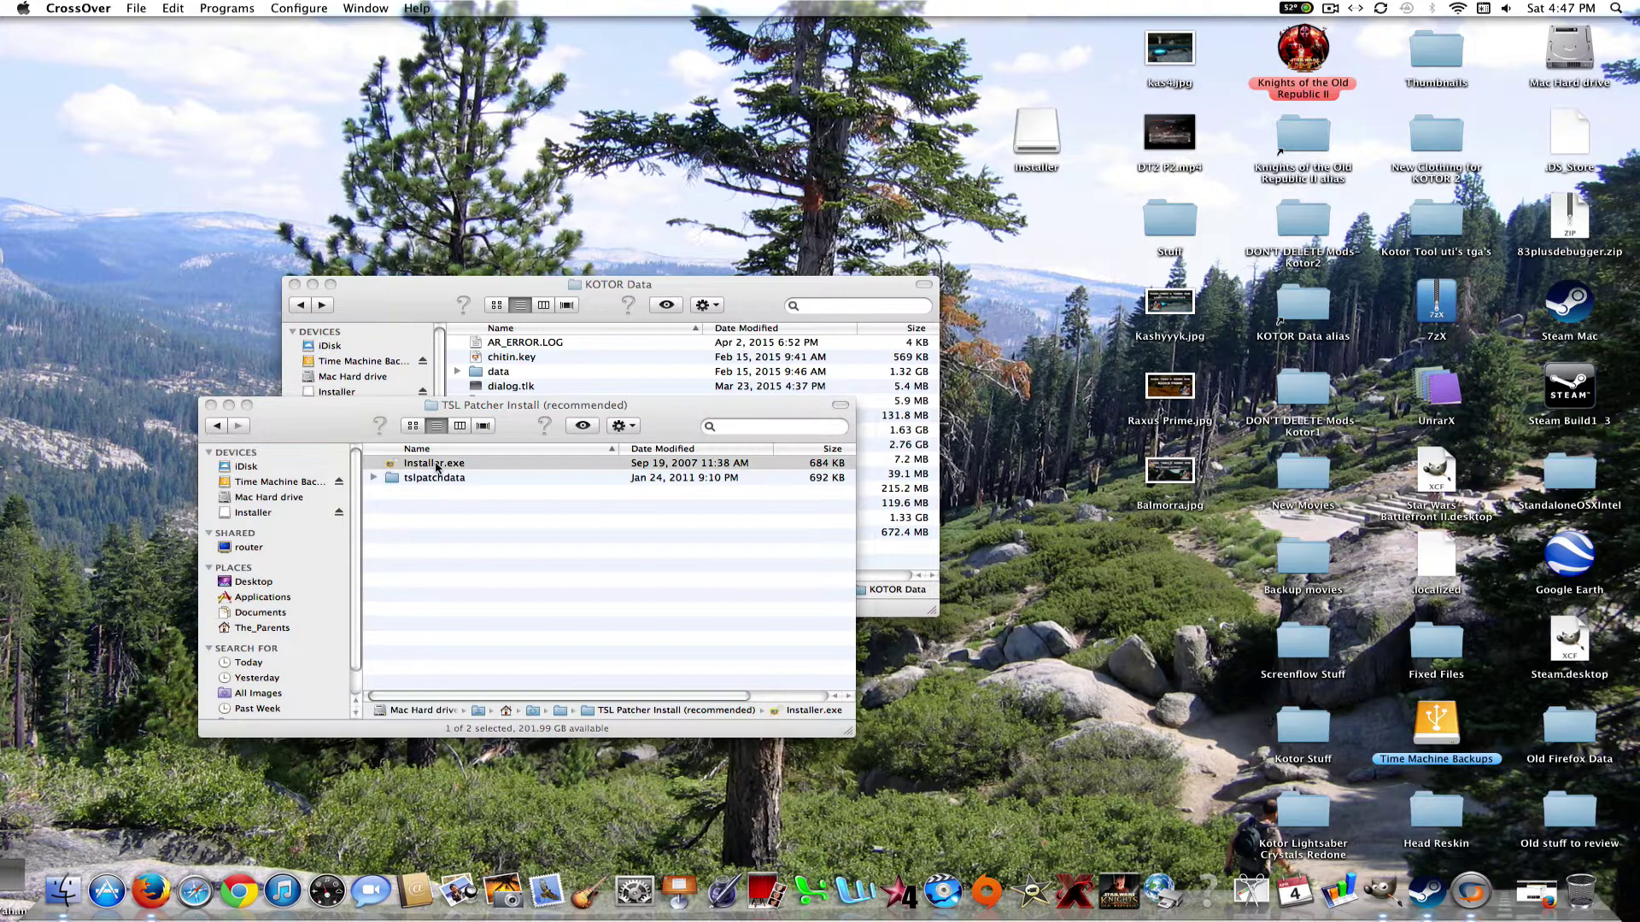
pyautogui.click(943, 301)
pyautogui.rightClick(1019, 170)
pyautogui.click(1311, 848)
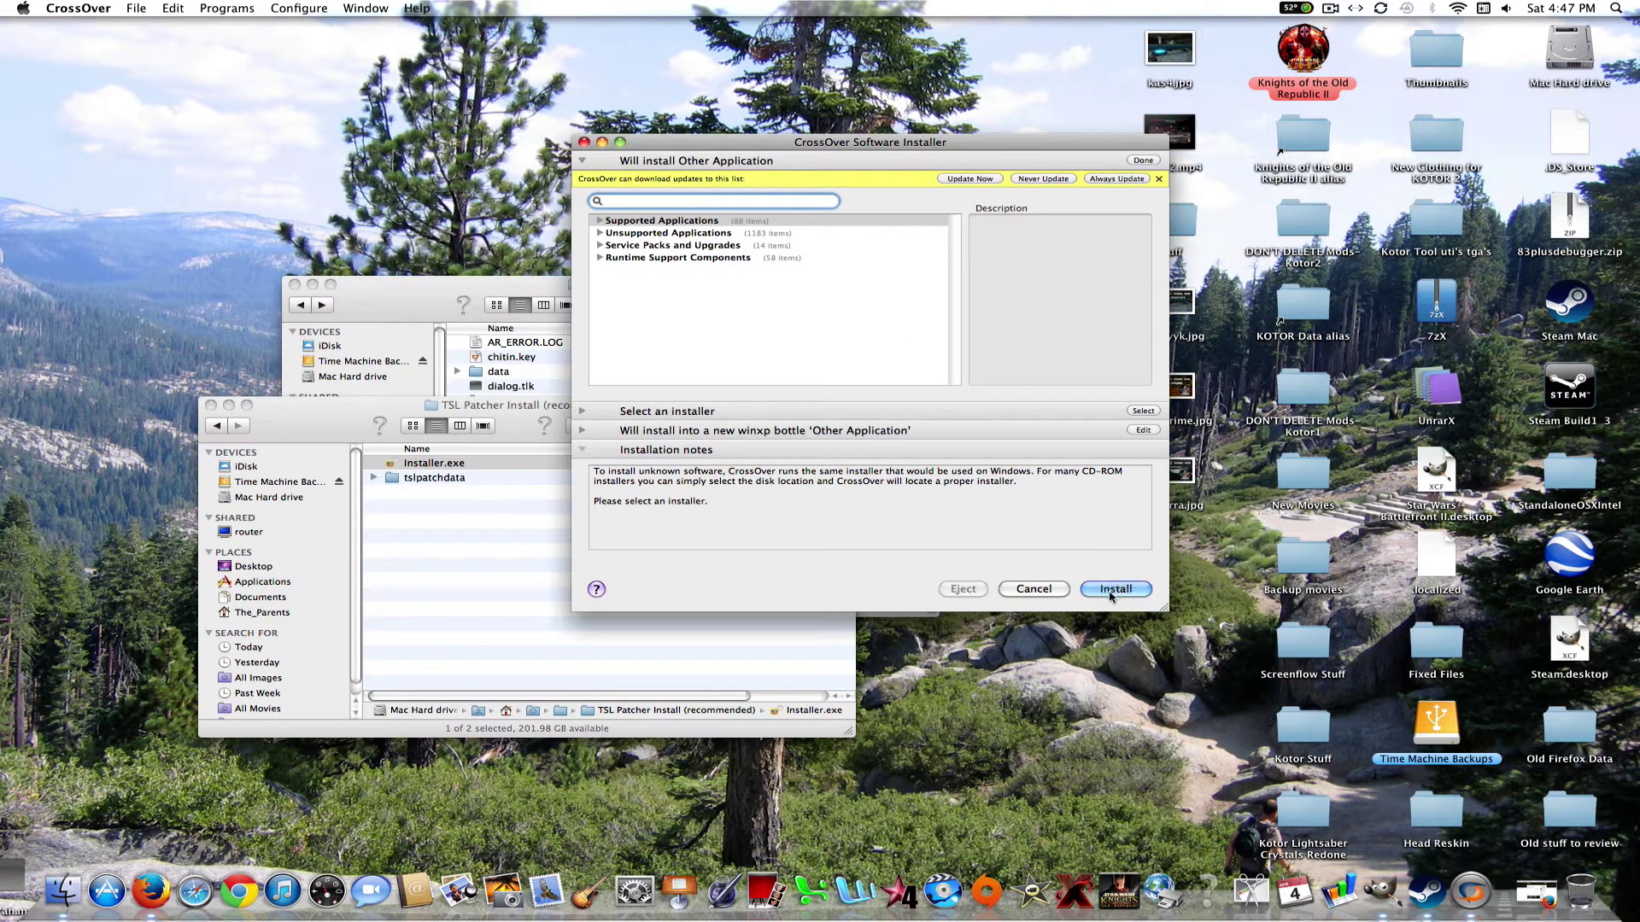
# Step: Install the patcher in CrossOver, read the TSLPatcher readme and choose Install Mod
pyautogui.click(1113, 592)
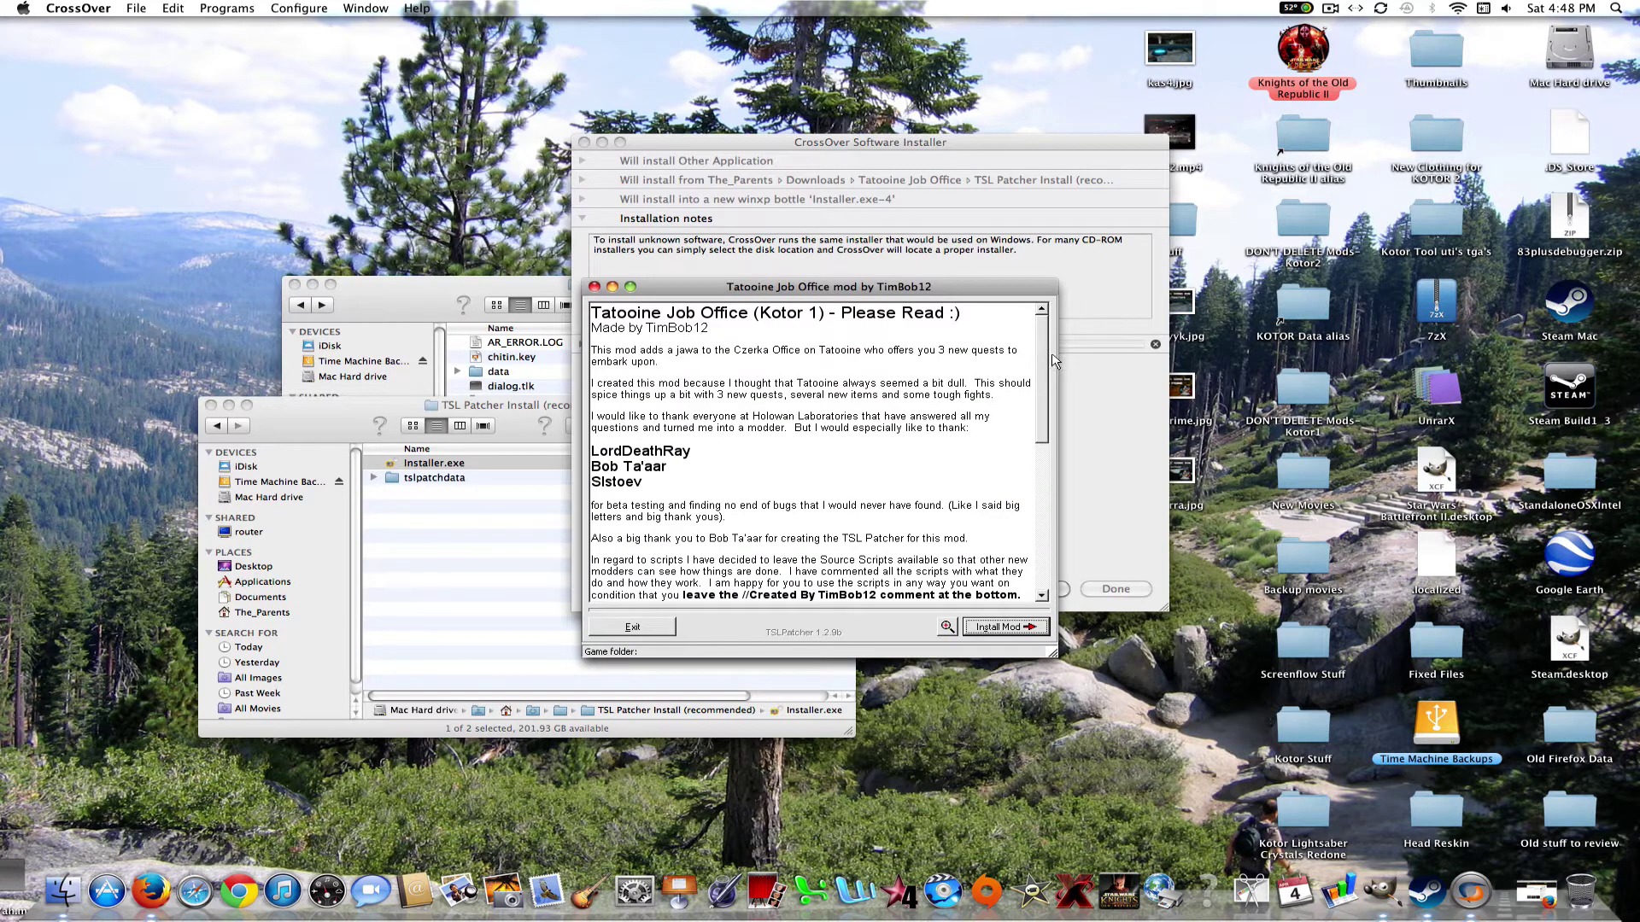
pyautogui.moveTo(1042, 362); pyautogui.dragTo(1034, 549)
pyautogui.scroll(10, 814, 391)
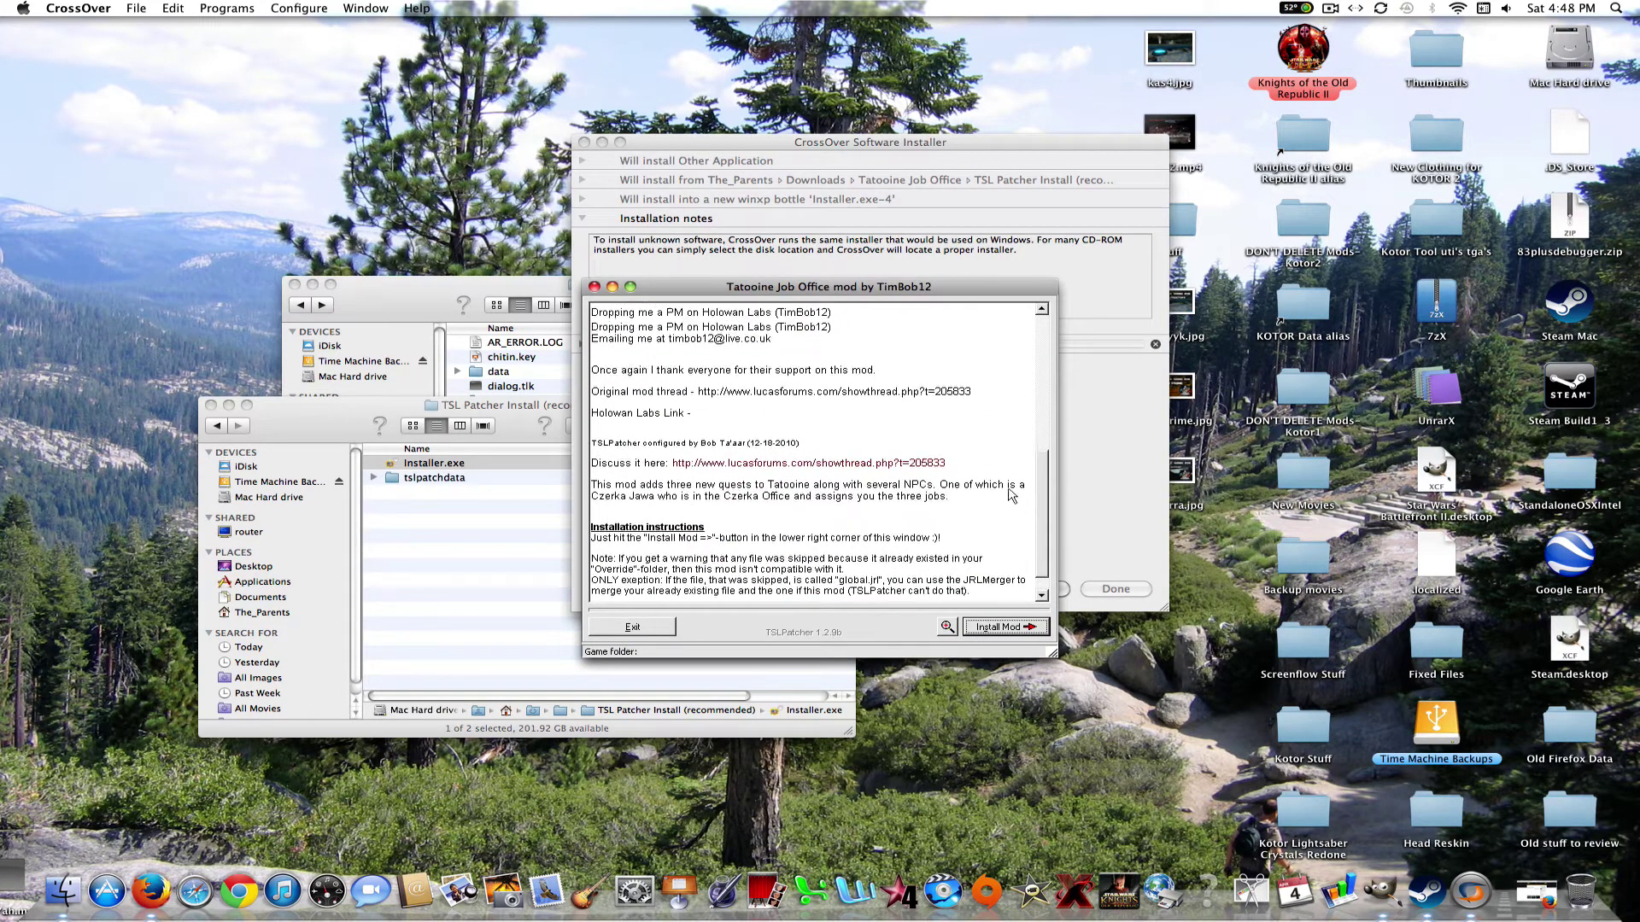
pyautogui.click(1001, 629)
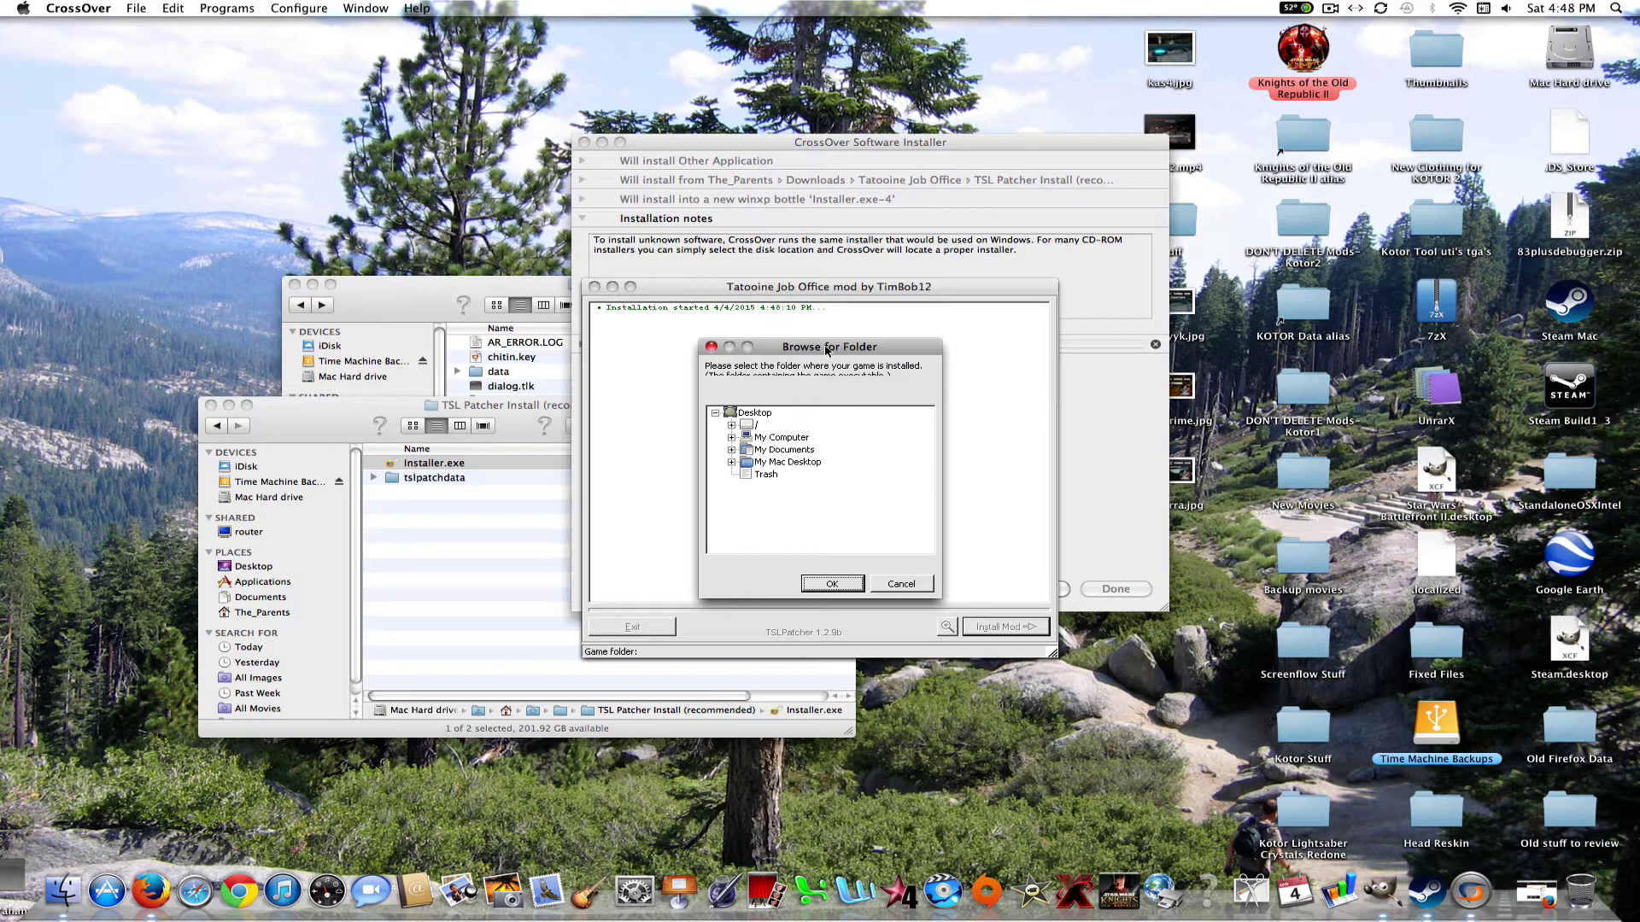
# Step: Expand the folder tree from / through Users and the home folder to Library
pyautogui.click(732, 425)
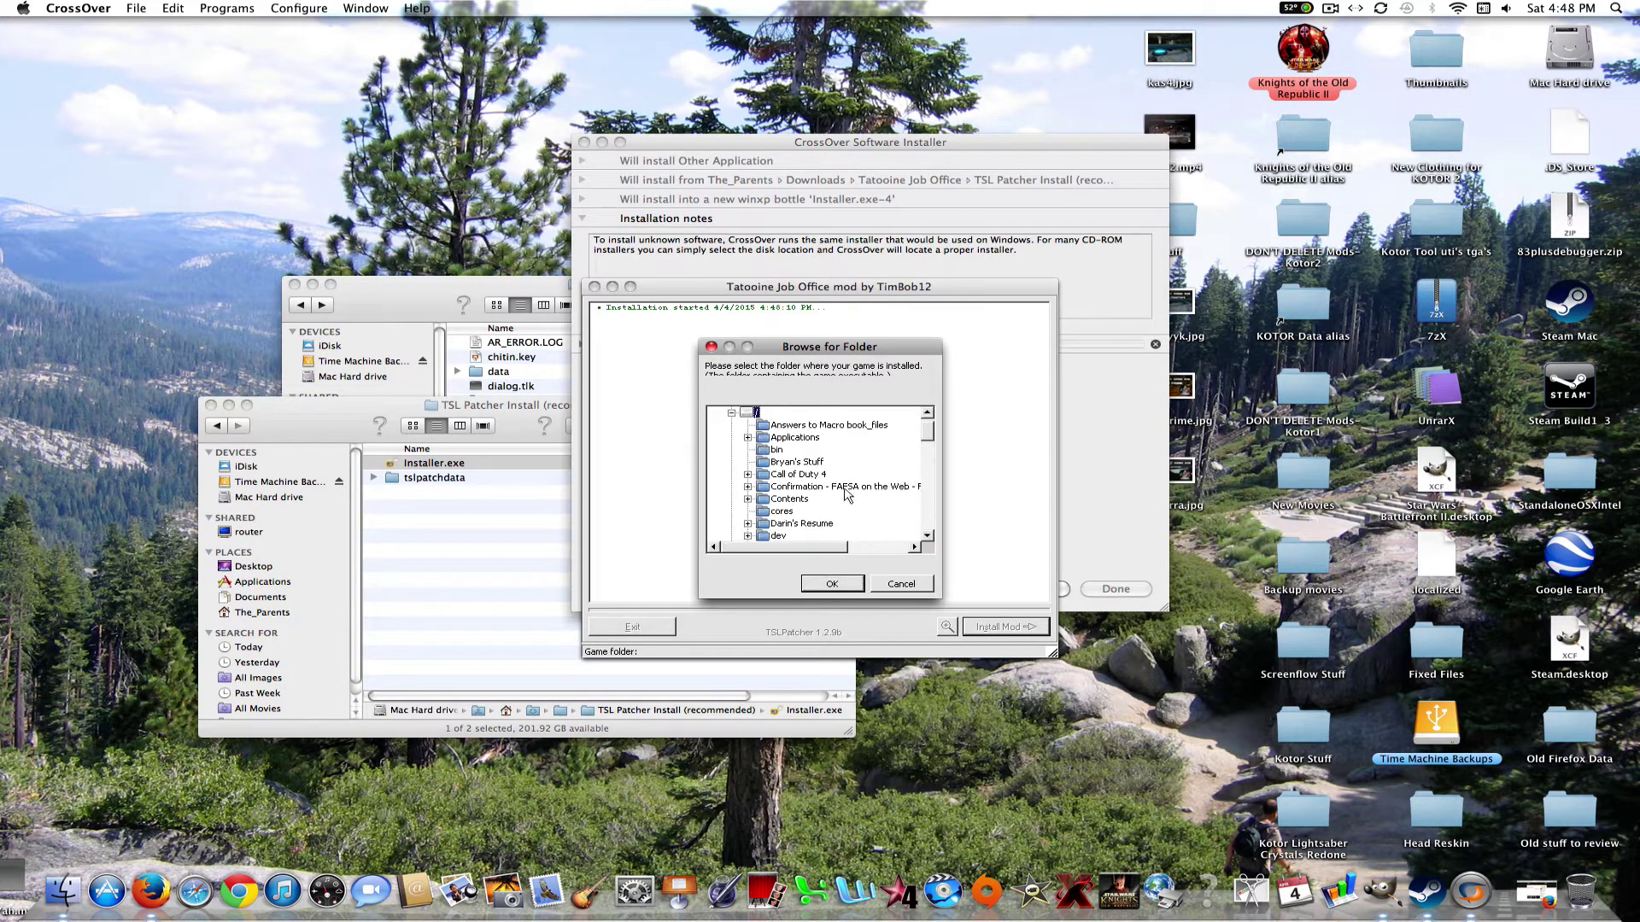
pyautogui.moveTo(928, 436); pyautogui.dragTo(928, 504)
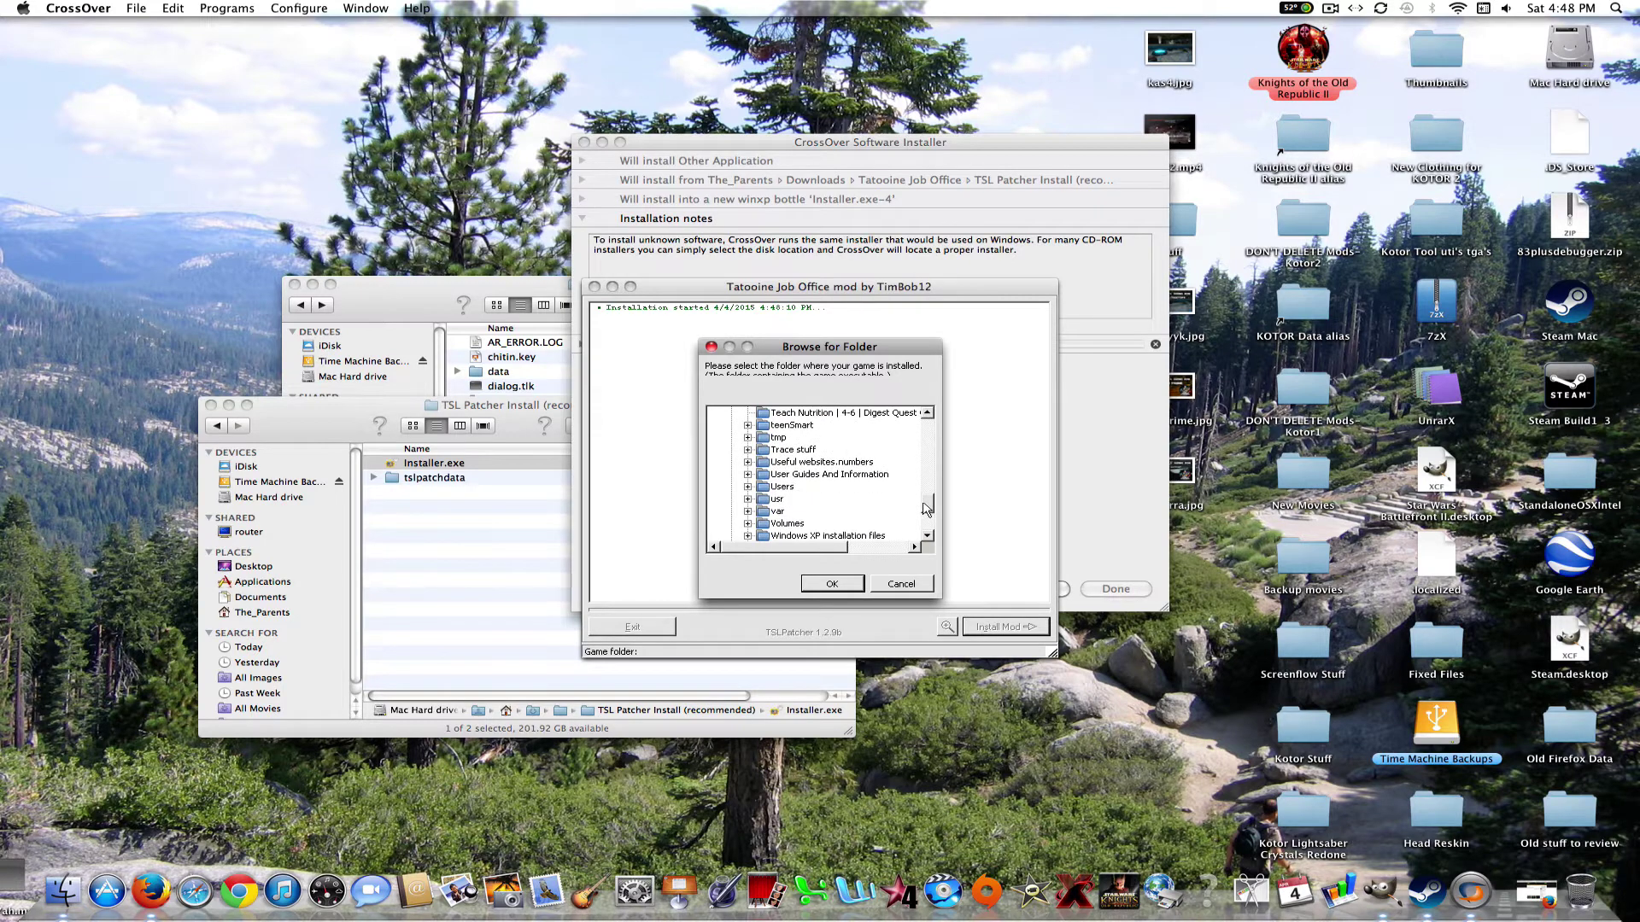
pyautogui.click(747, 487)
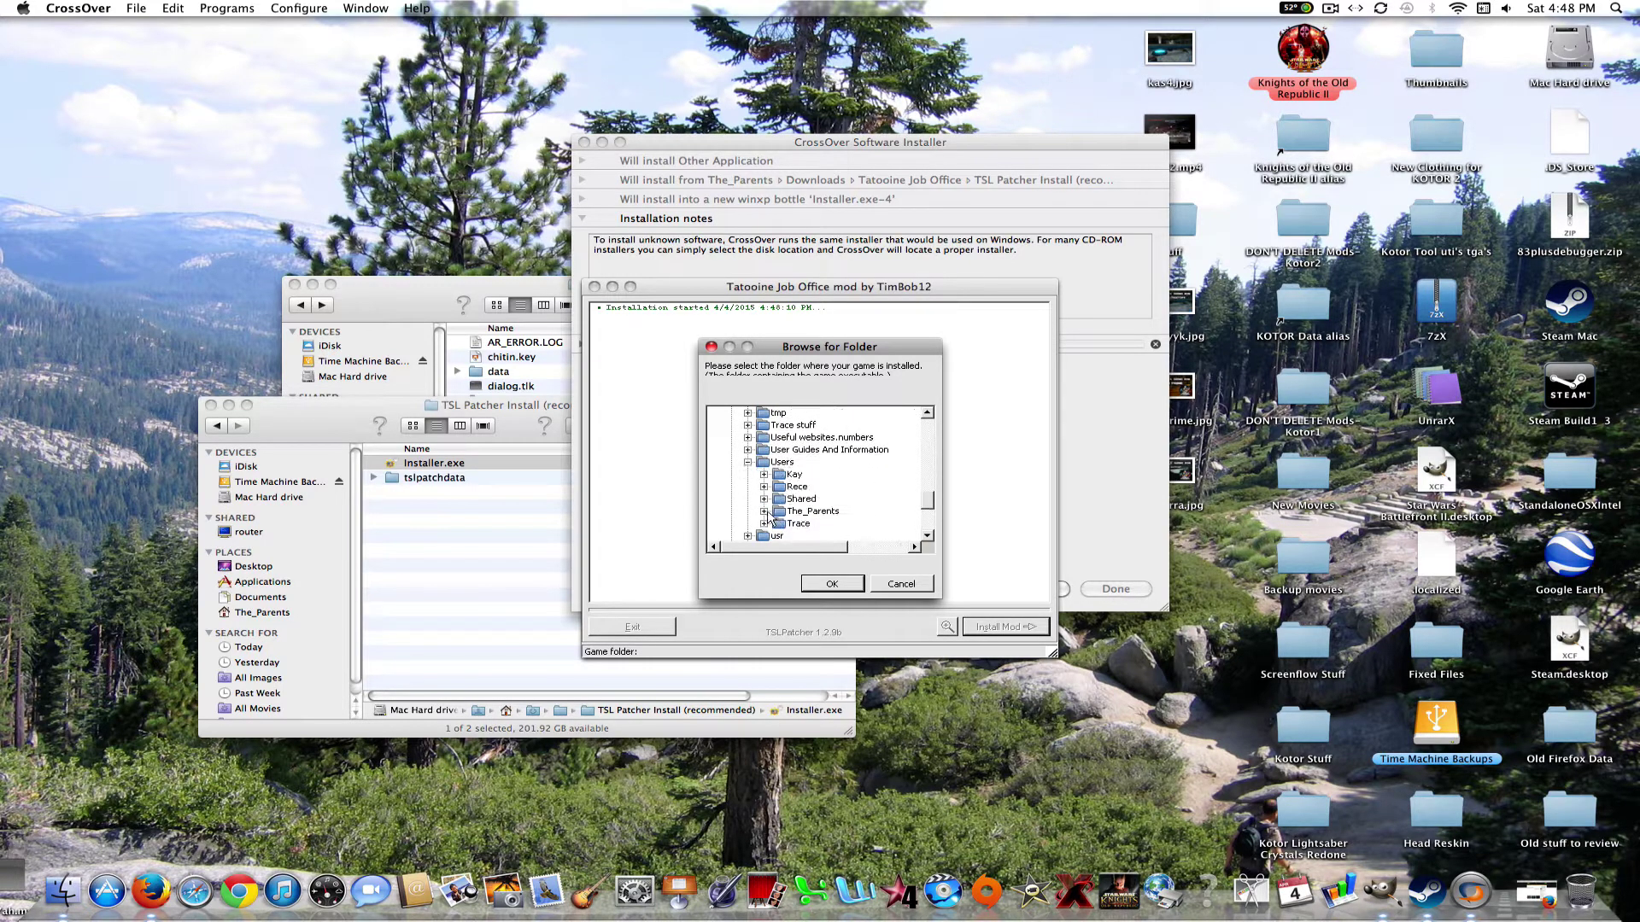
pyautogui.click(764, 510)
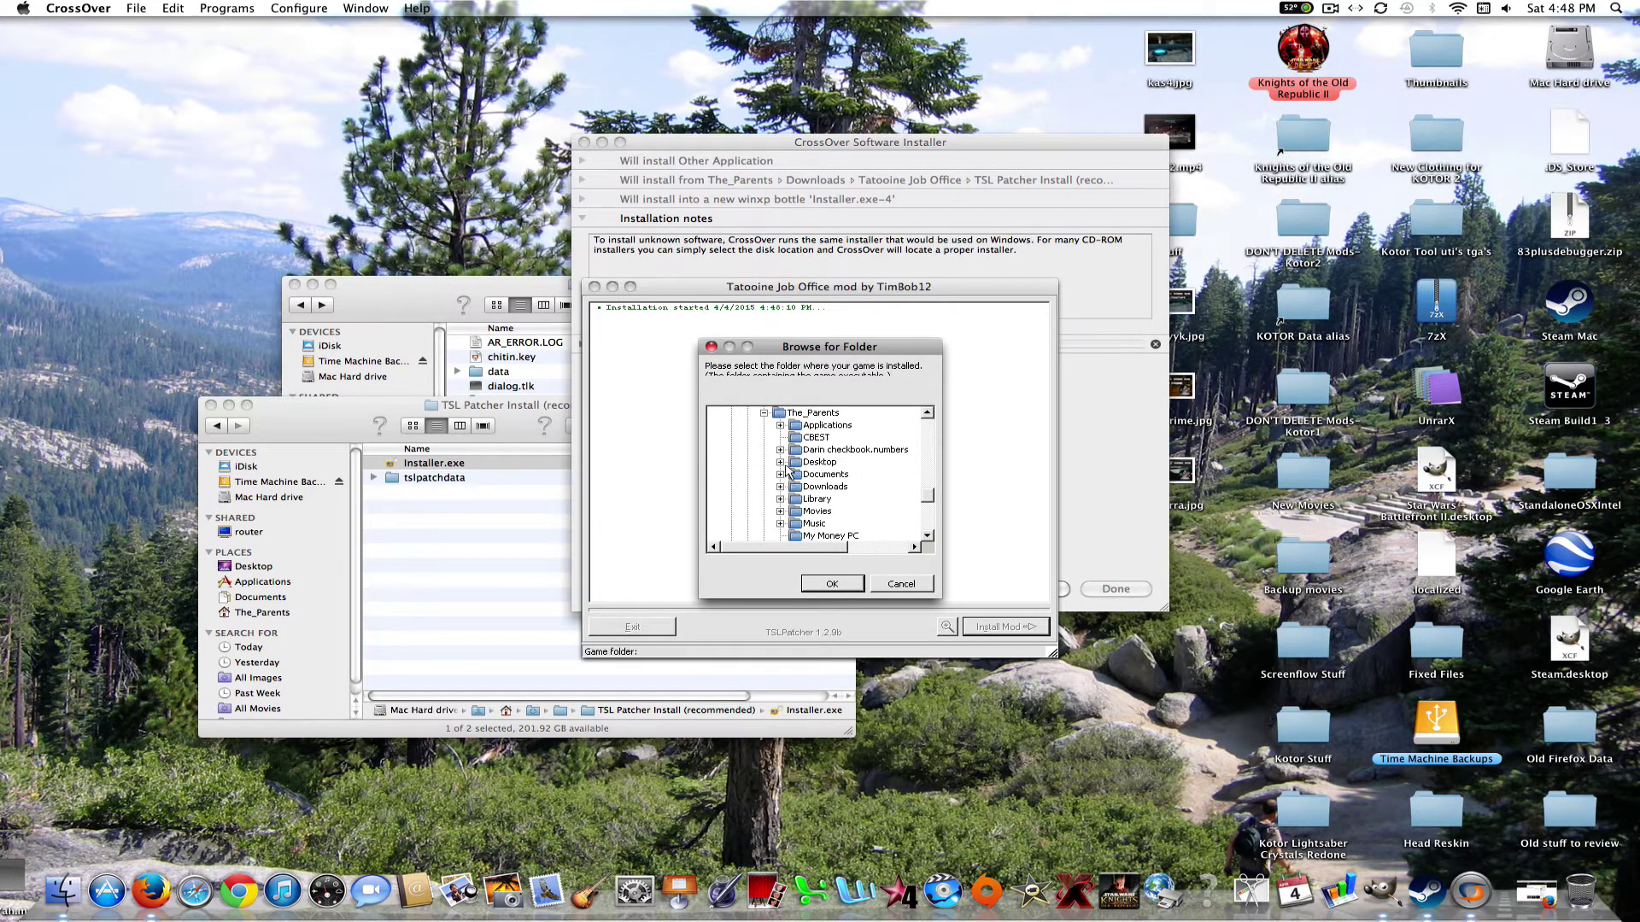
pyautogui.click(779, 499)
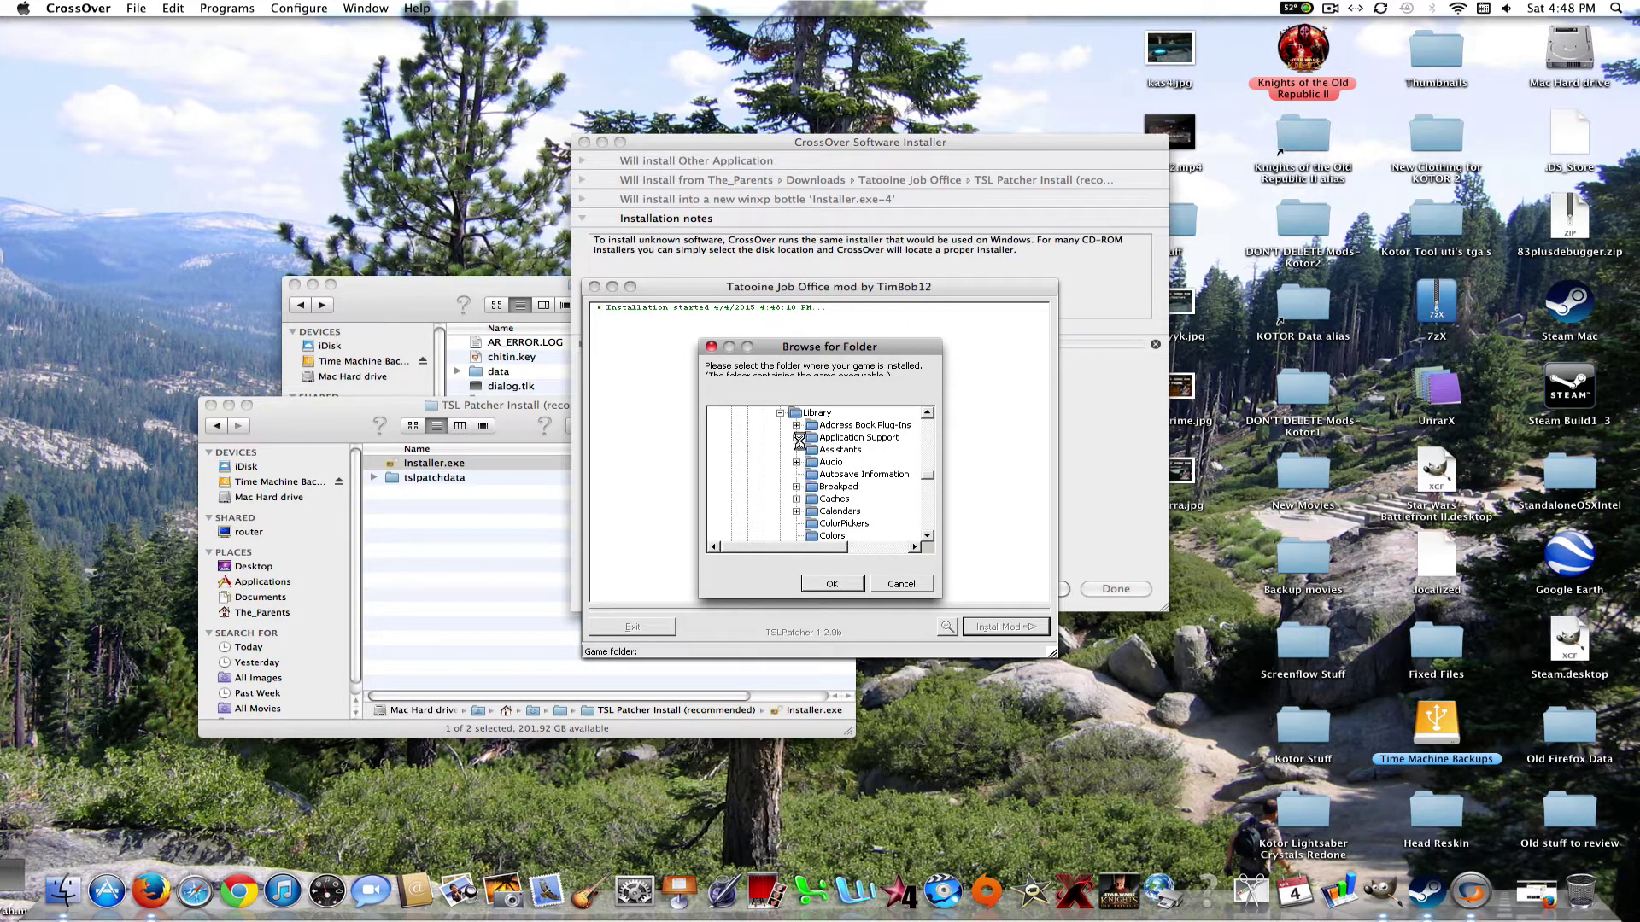
pyautogui.scroll(-3, 928, 476)
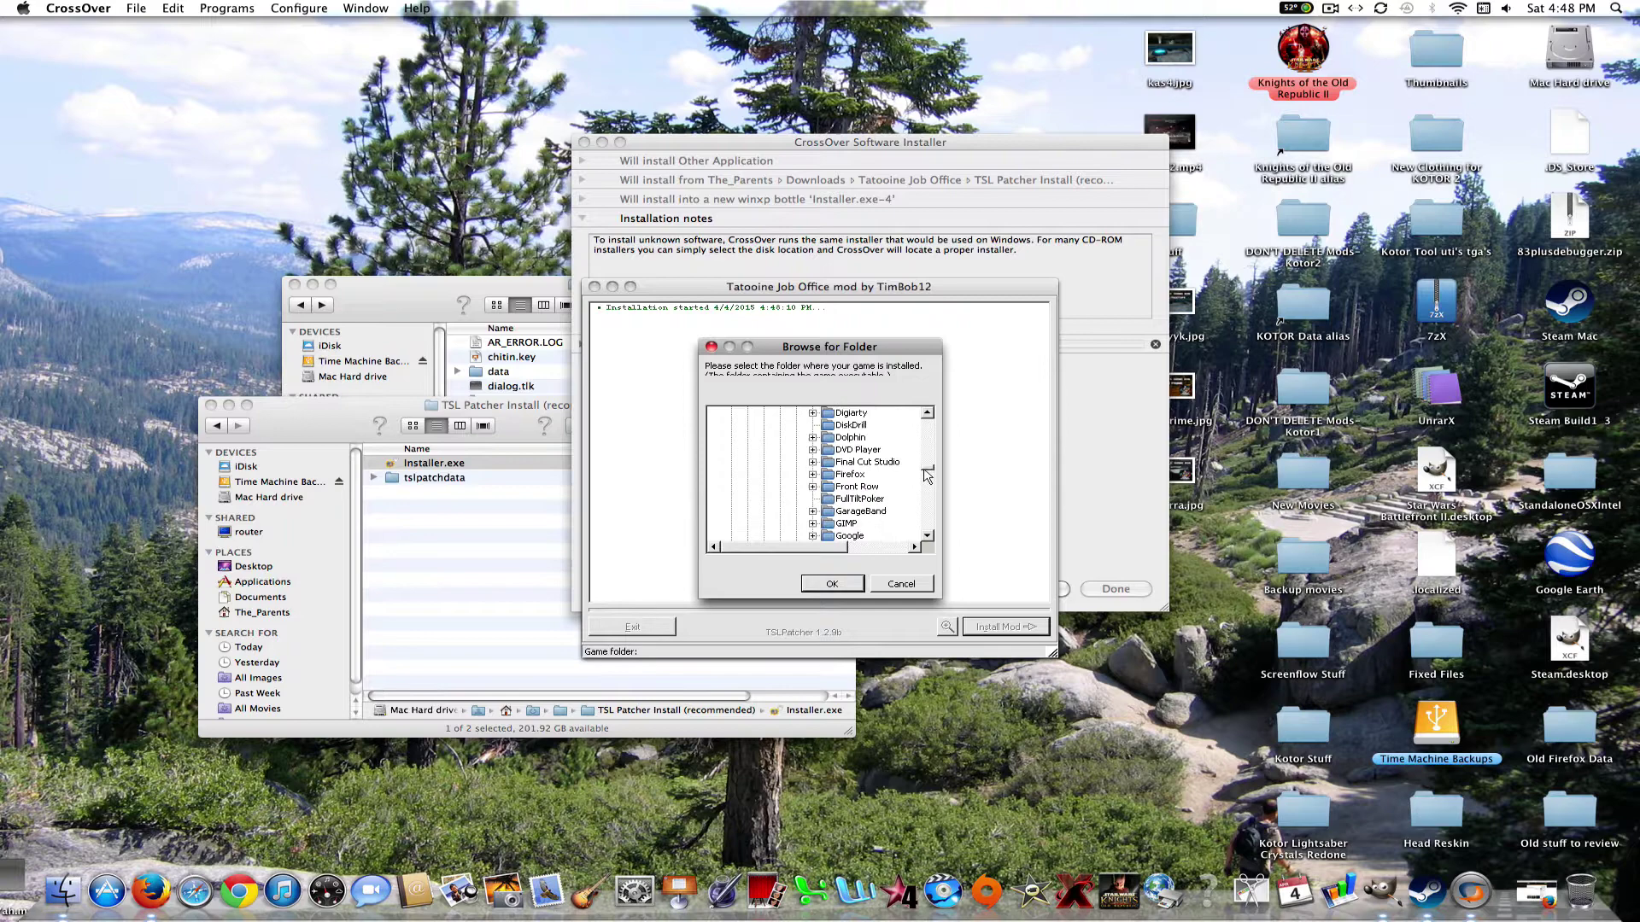
pyautogui.moveTo(927, 476); pyautogui.dragTo(929, 498)
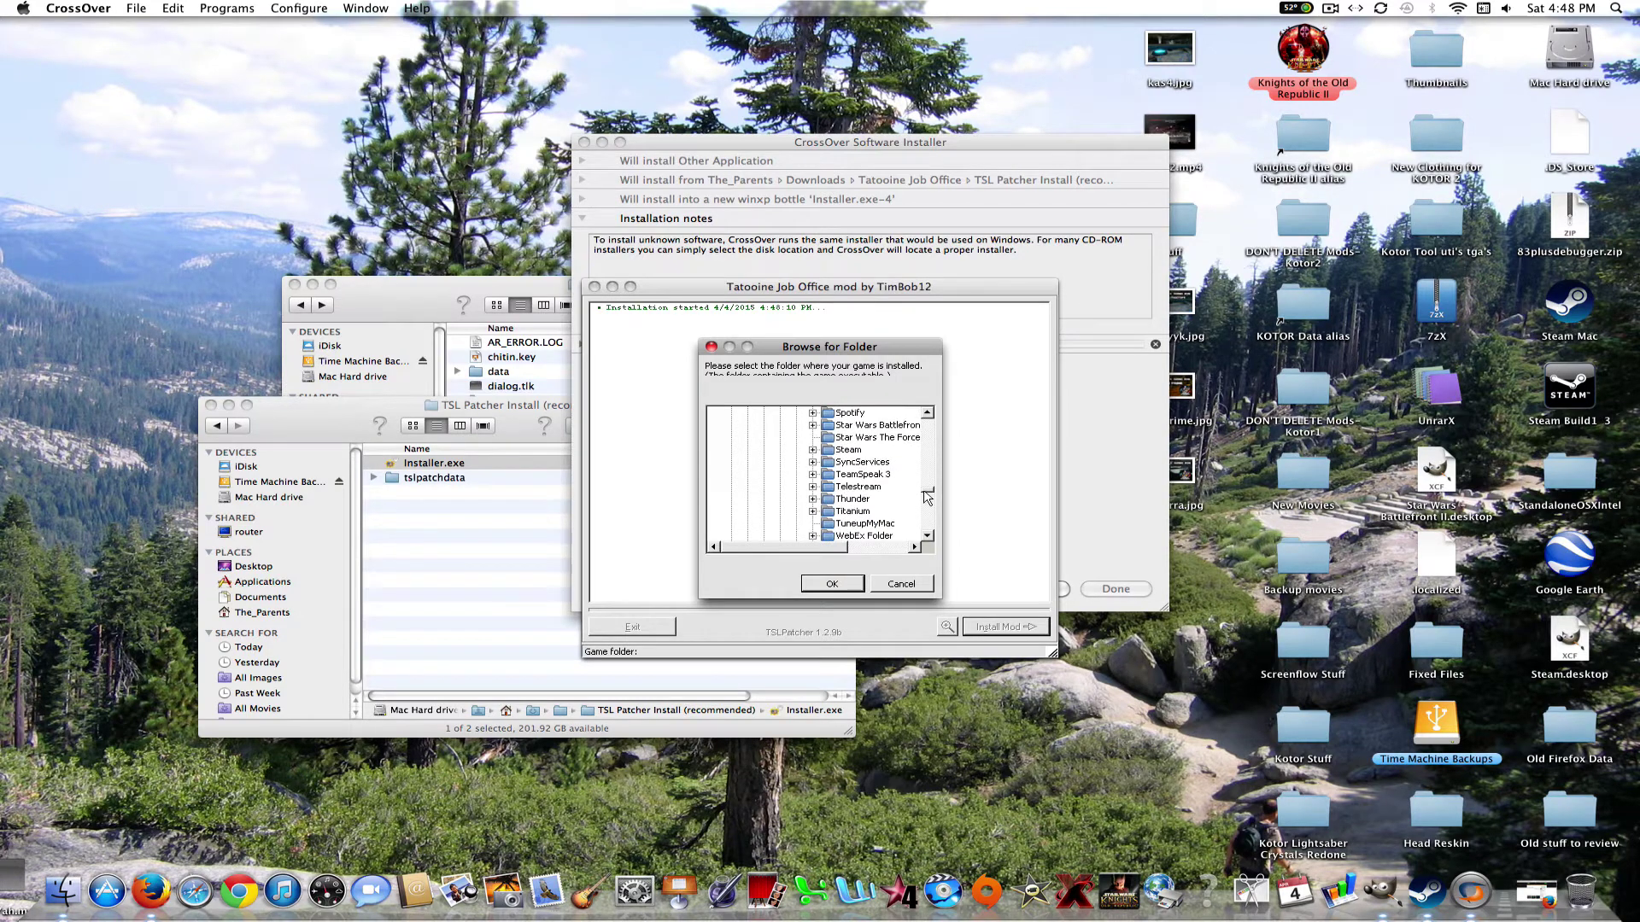
# Step: Continue through Steam, SteamApps, common, swkotor and Contents, then select KOTOR Data
pyautogui.click(812, 449)
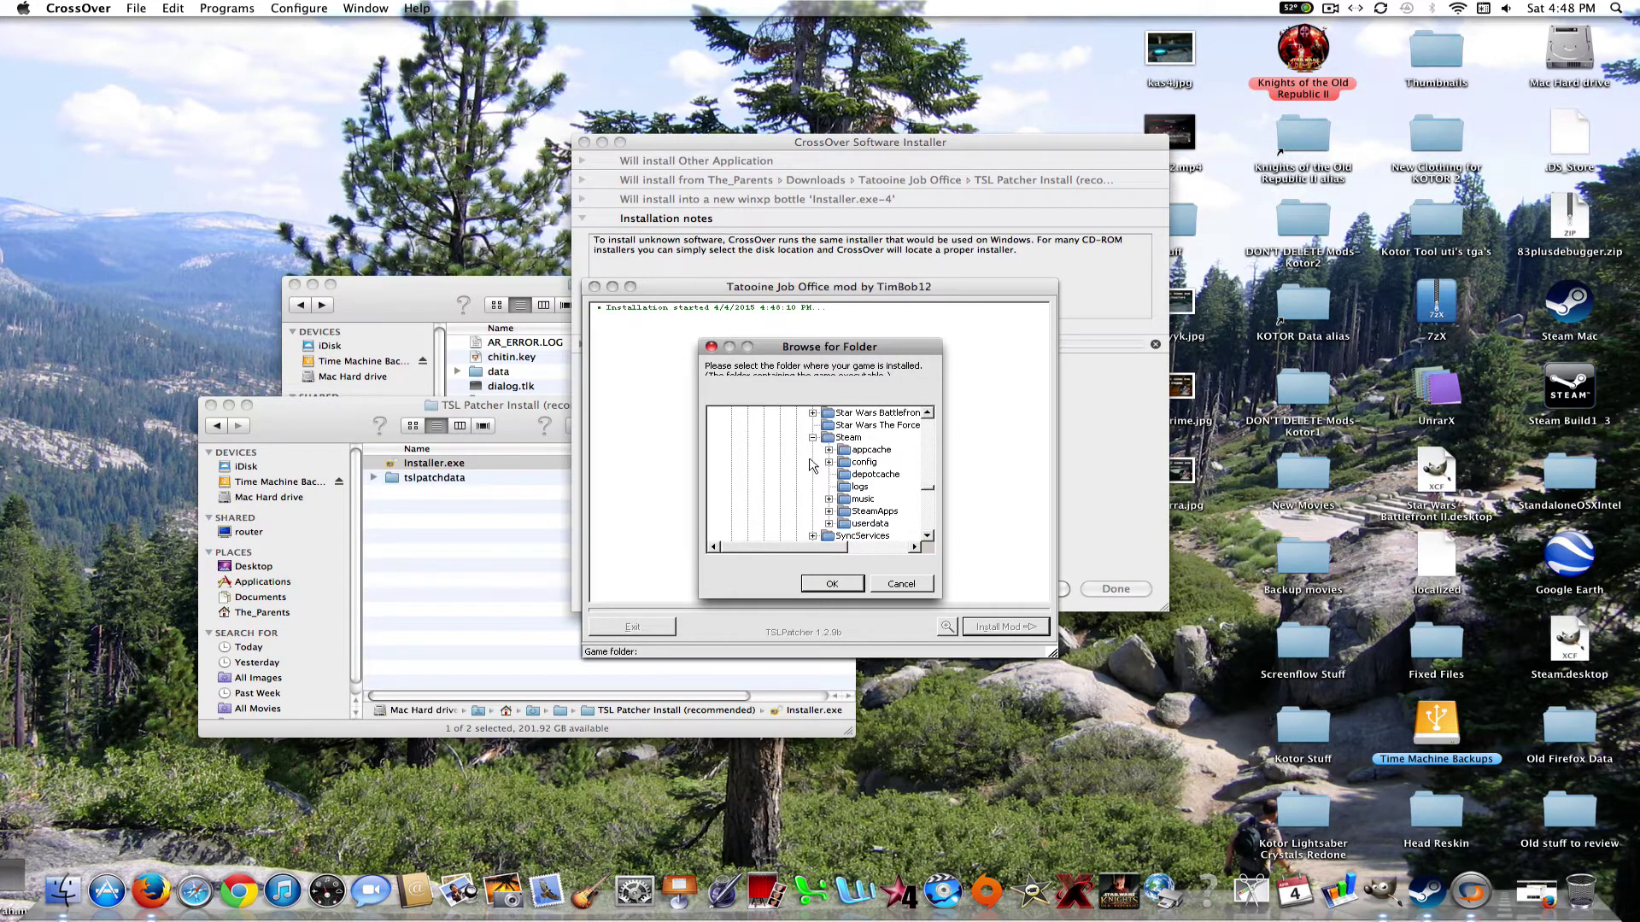
pyautogui.click(828, 511)
pyautogui.click(845, 486)
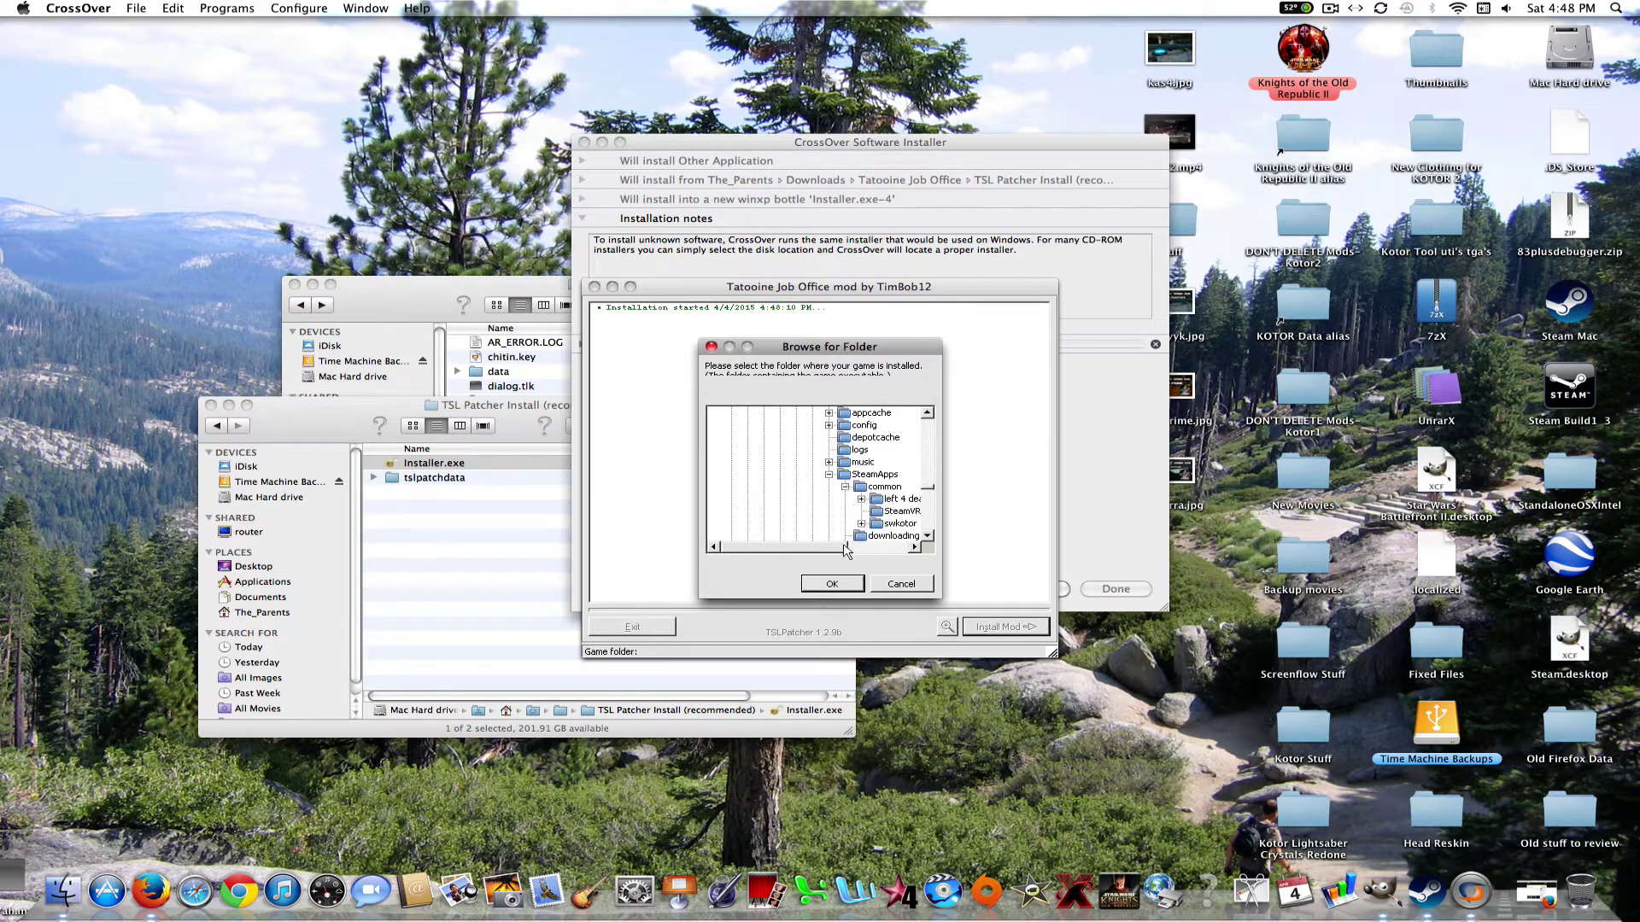
pyautogui.click(846, 548)
pyautogui.click(776, 523)
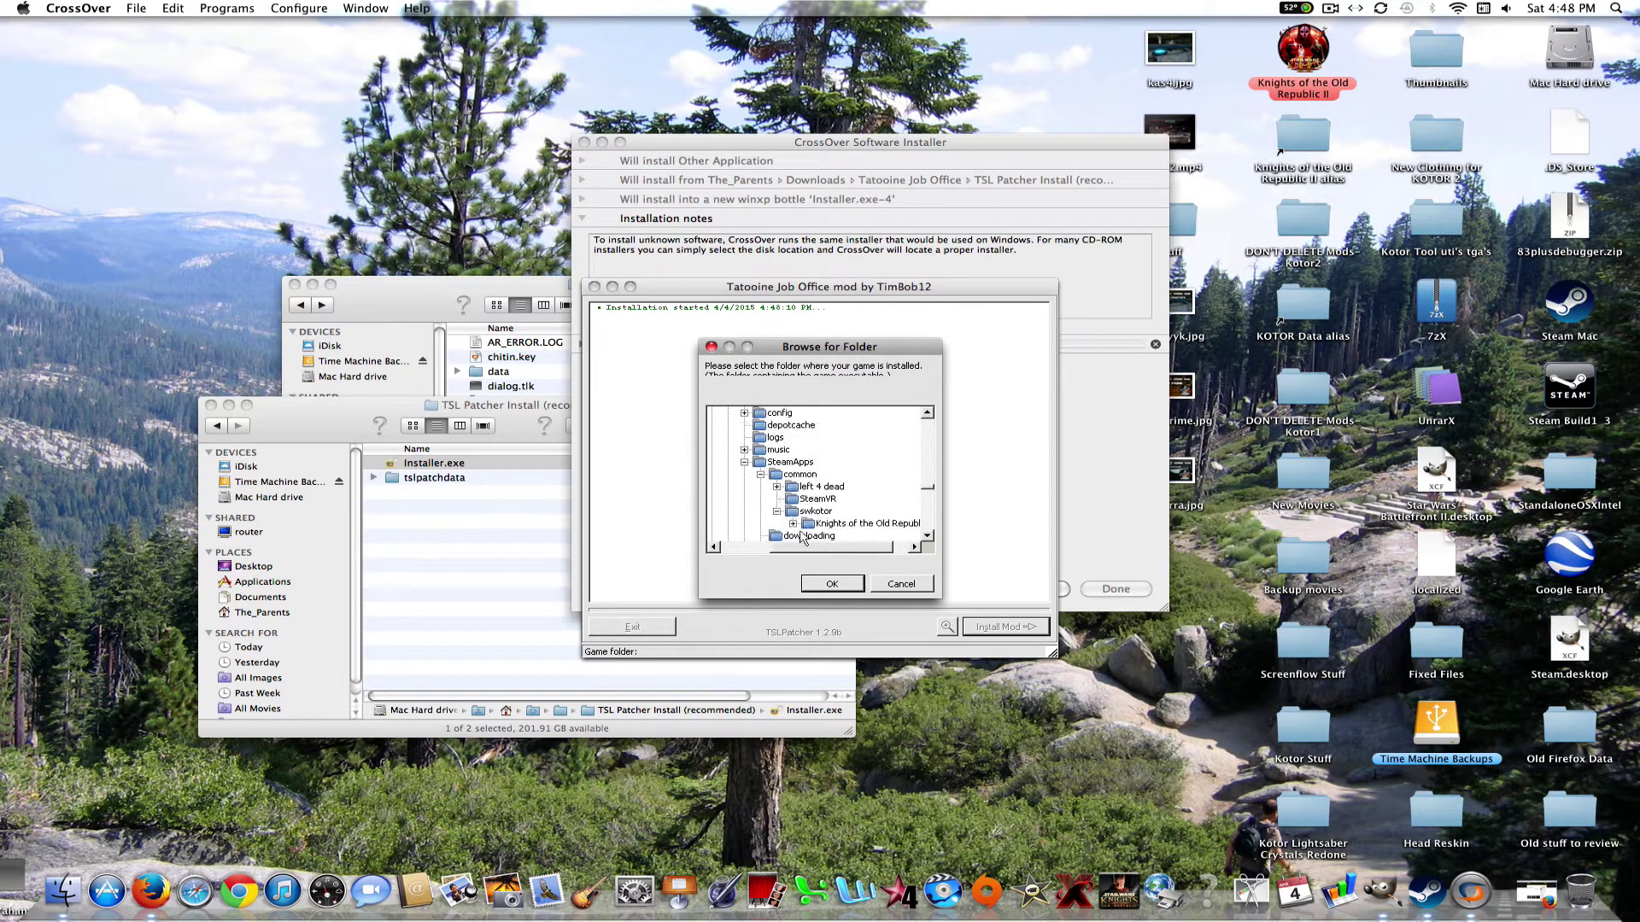
pyautogui.click(793, 523)
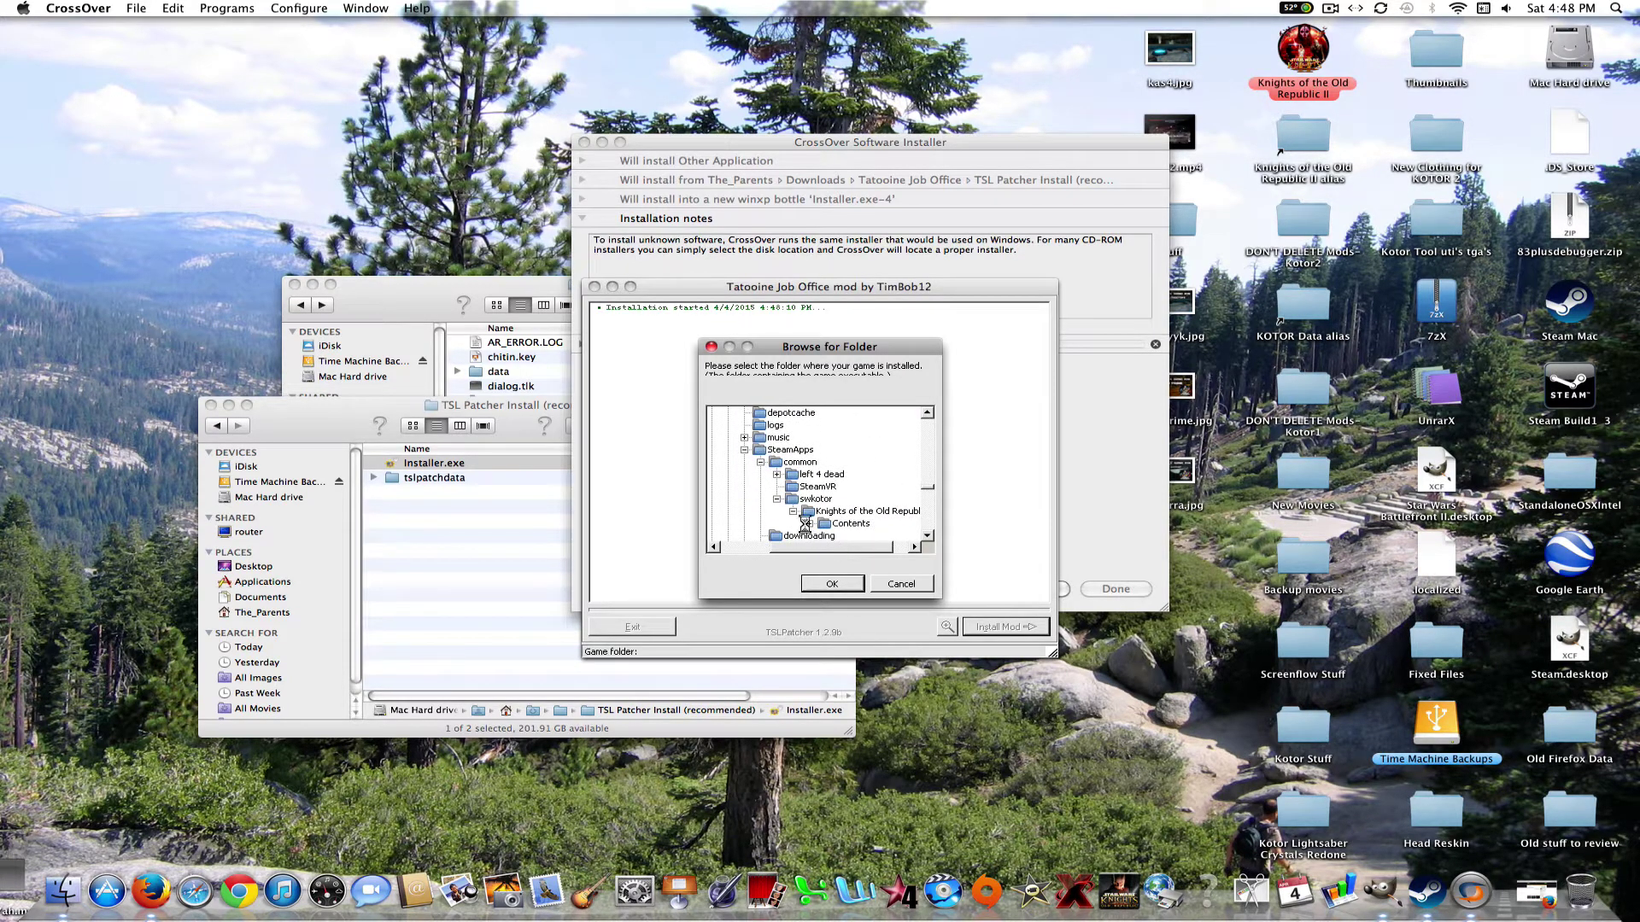
pyautogui.click(809, 524)
pyautogui.click(870, 499)
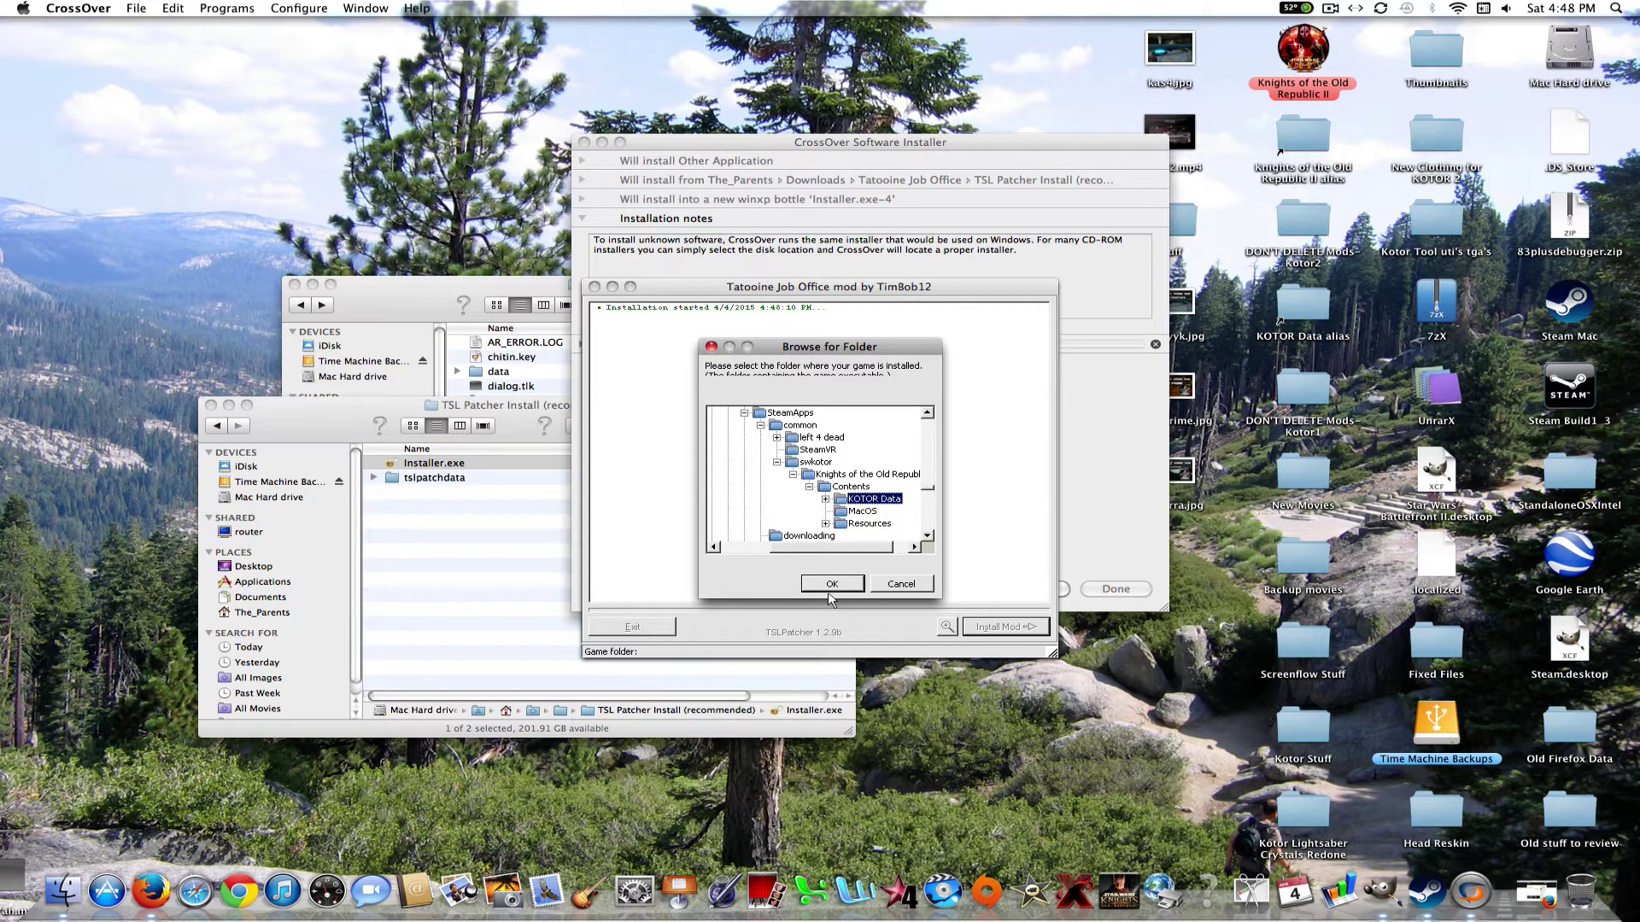
# Step: Dismiss the game-folder chooser and warning, exit the Tatooine Job Office patcher, and raise the finished installer
pyautogui.click(908, 583)
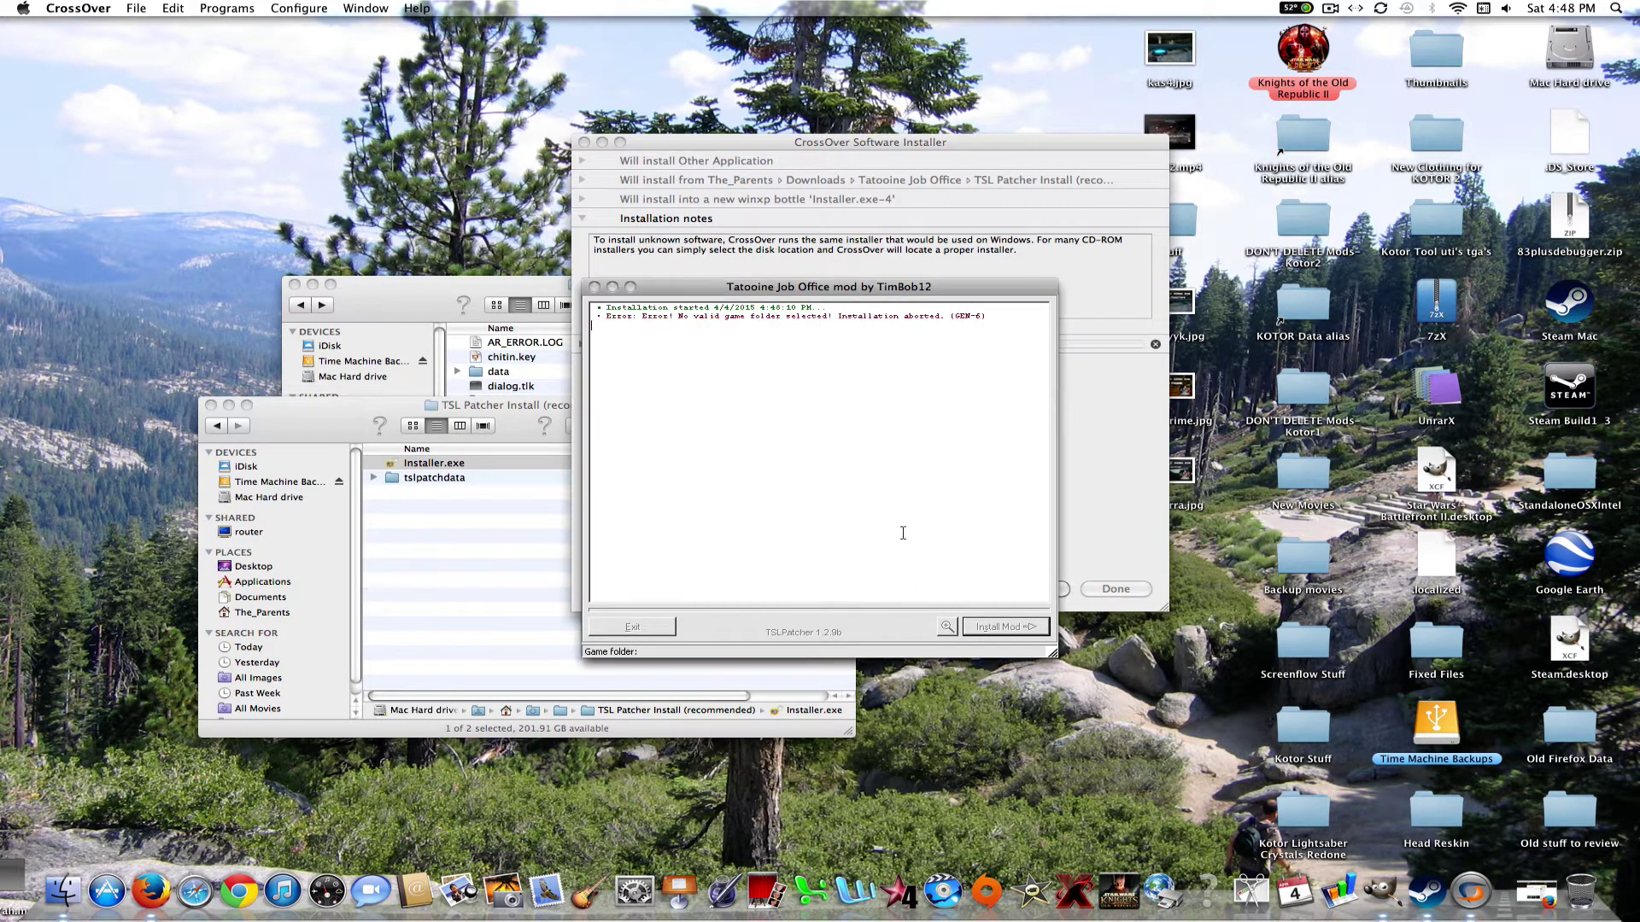
pyautogui.click(825, 497)
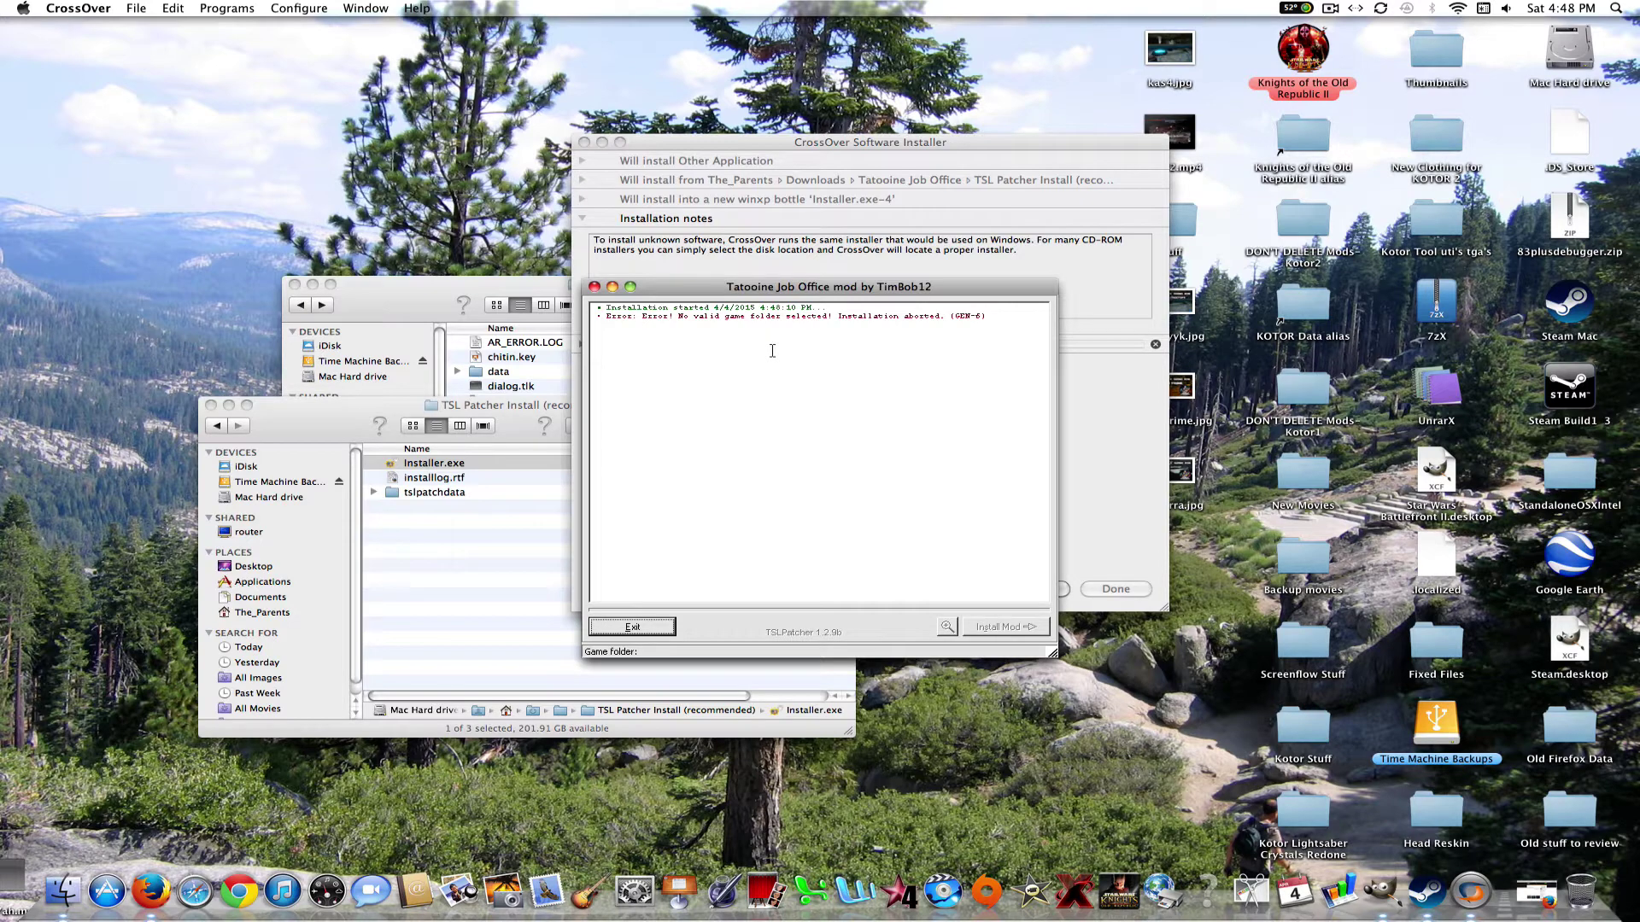
pyautogui.click(593, 288)
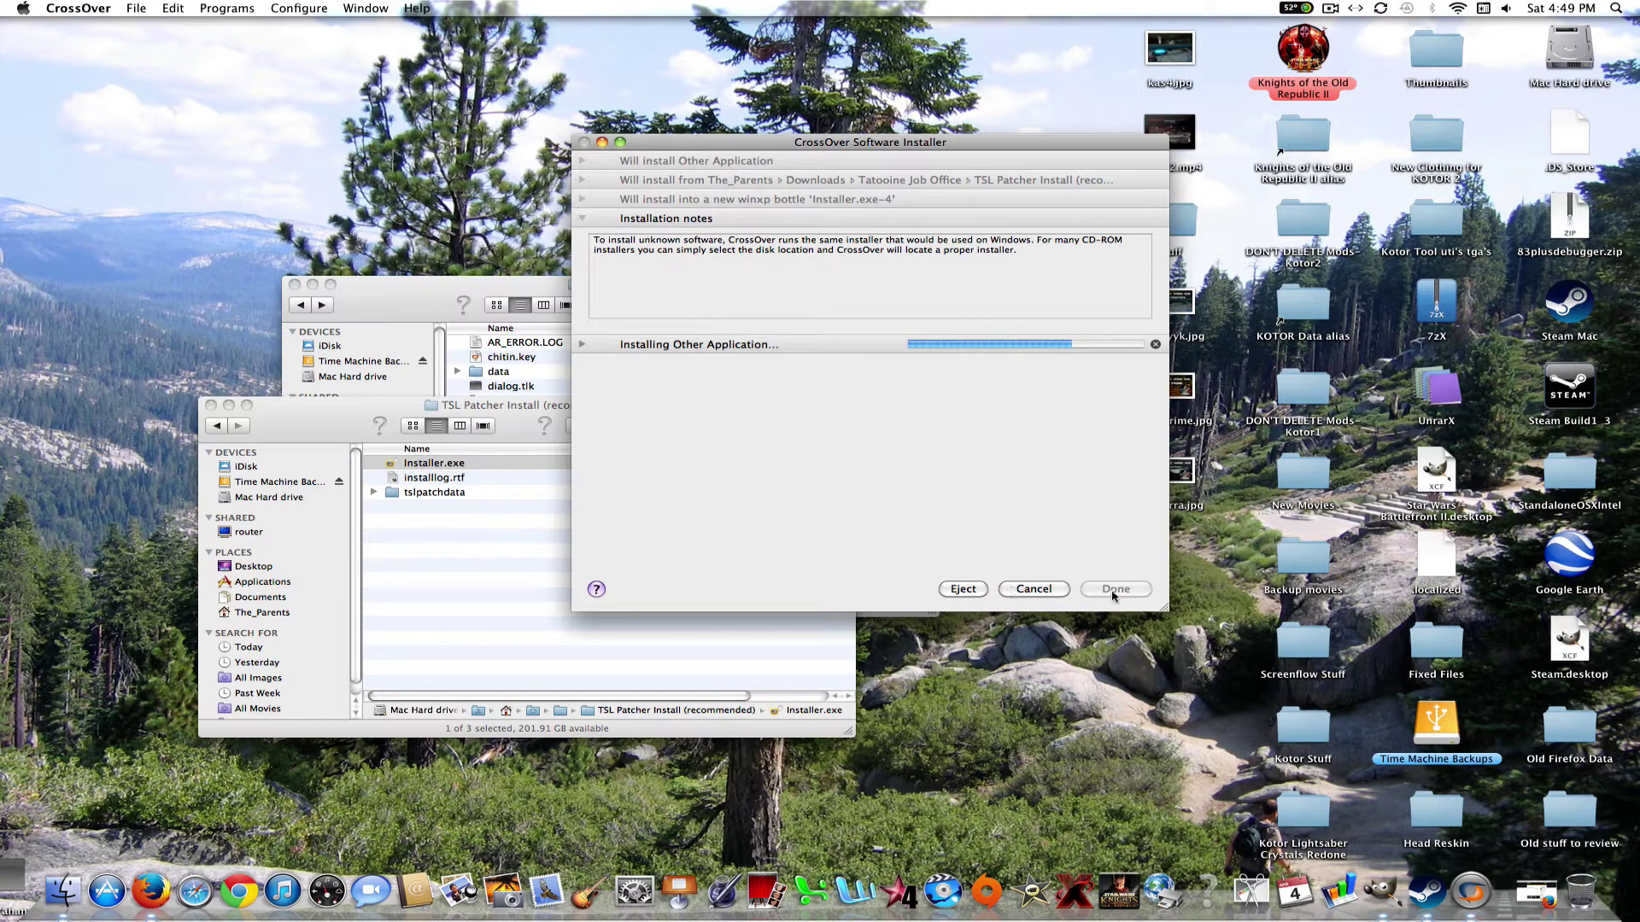
pyautogui.click(213, 425)
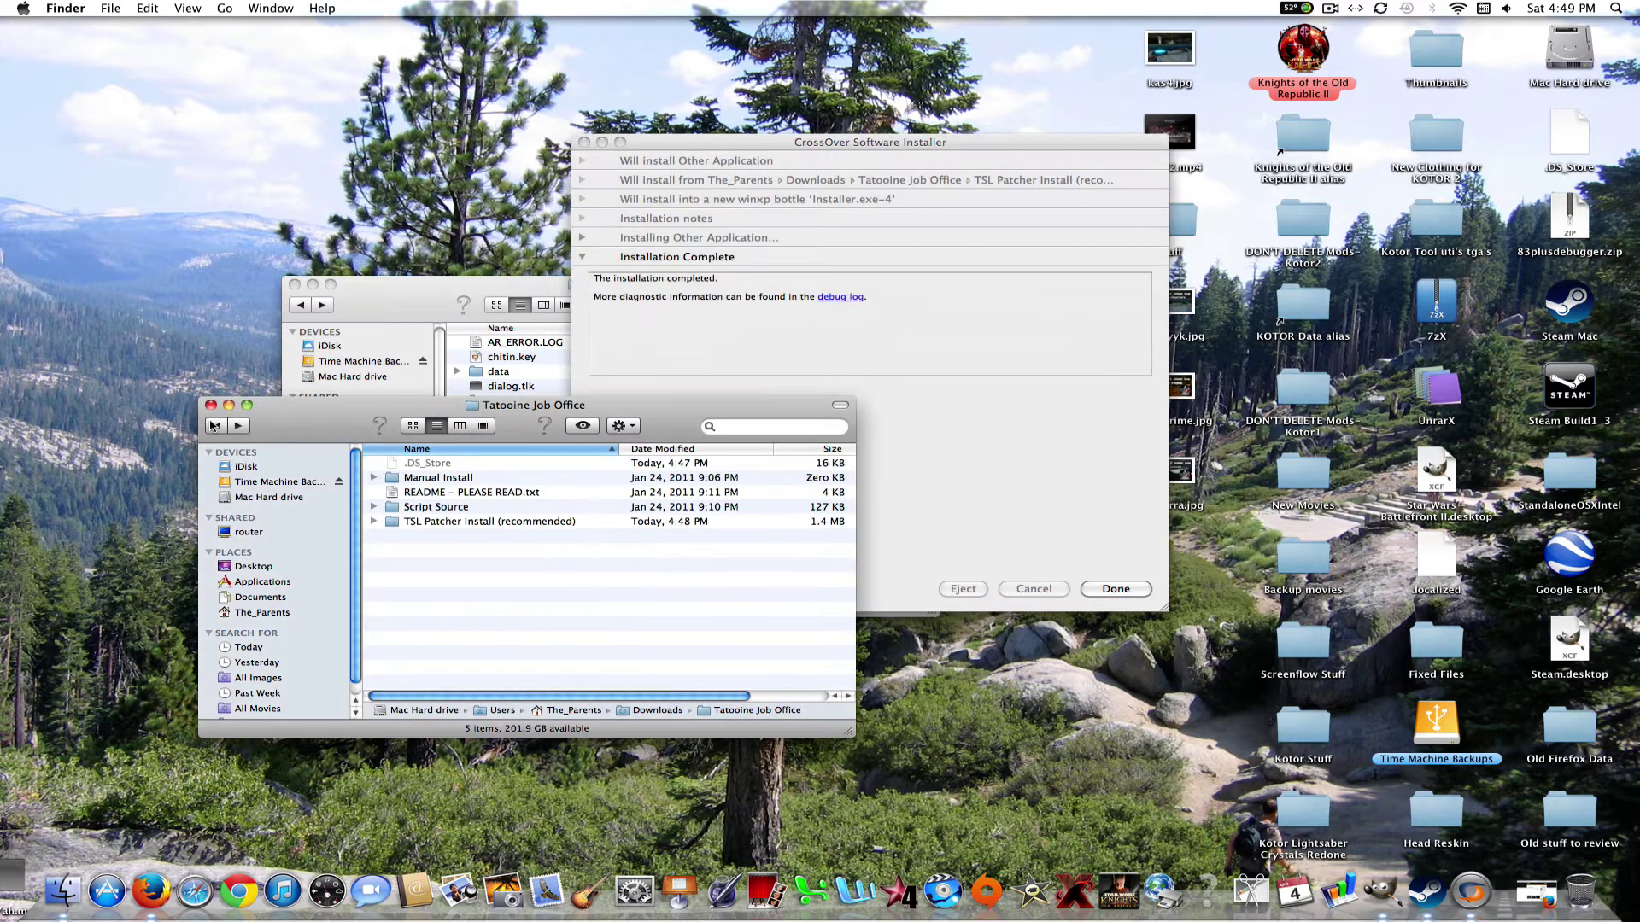
pyautogui.click(937, 143)
# Step: Close the finished CrossOver installer and minimize the Deadly Stream Firefox window
pyautogui.click(1115, 589)
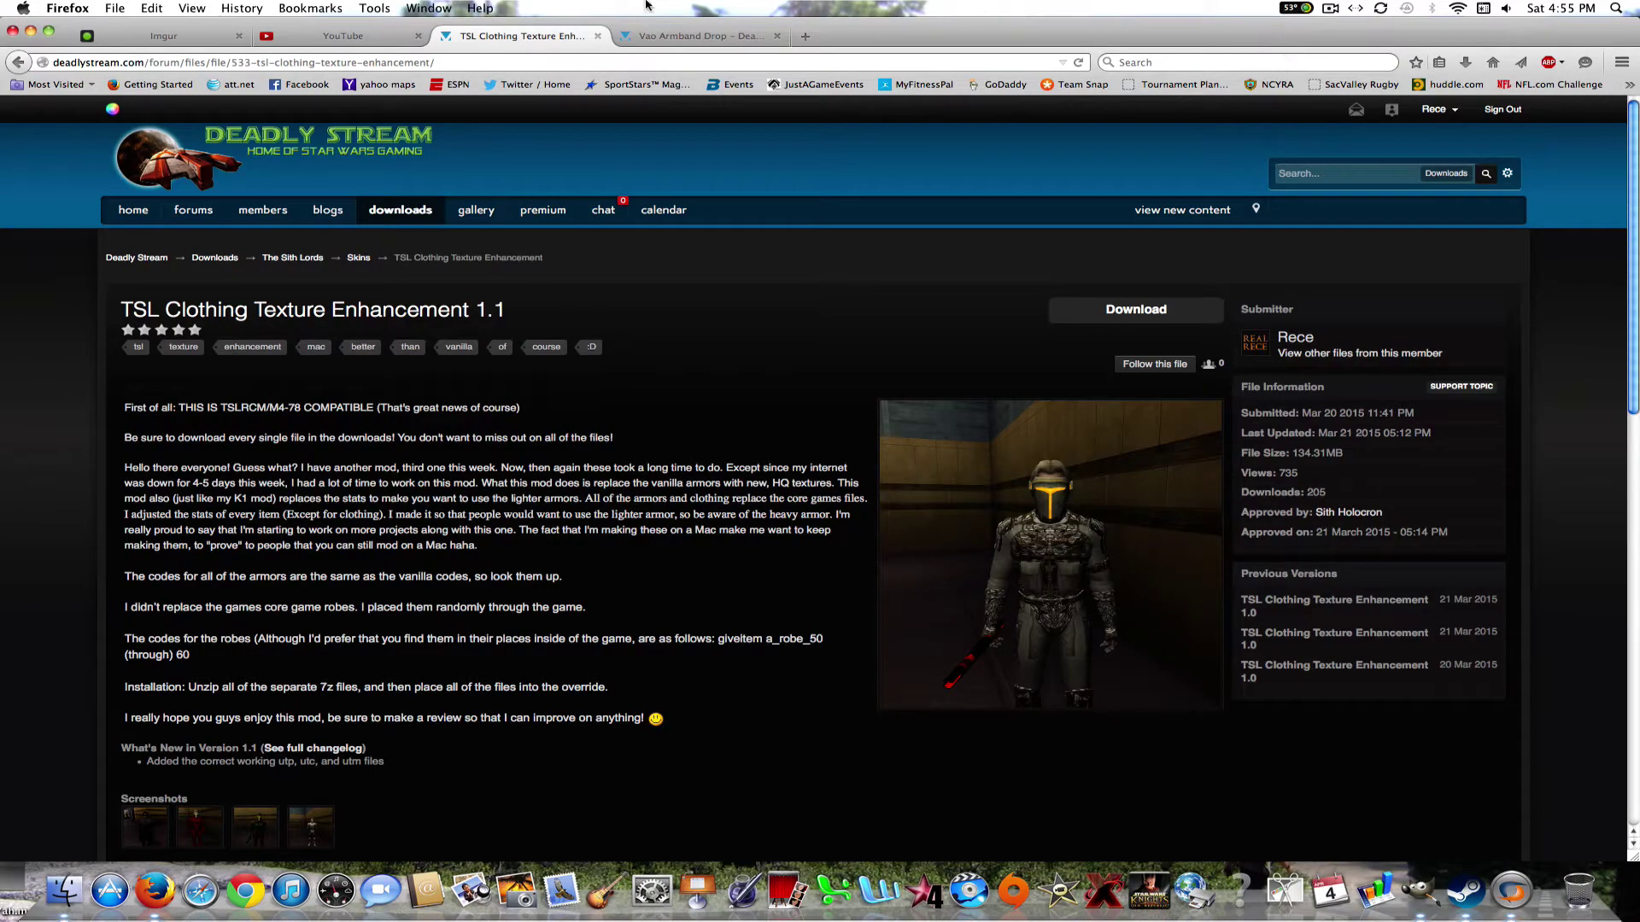
pyautogui.click(30, 32)
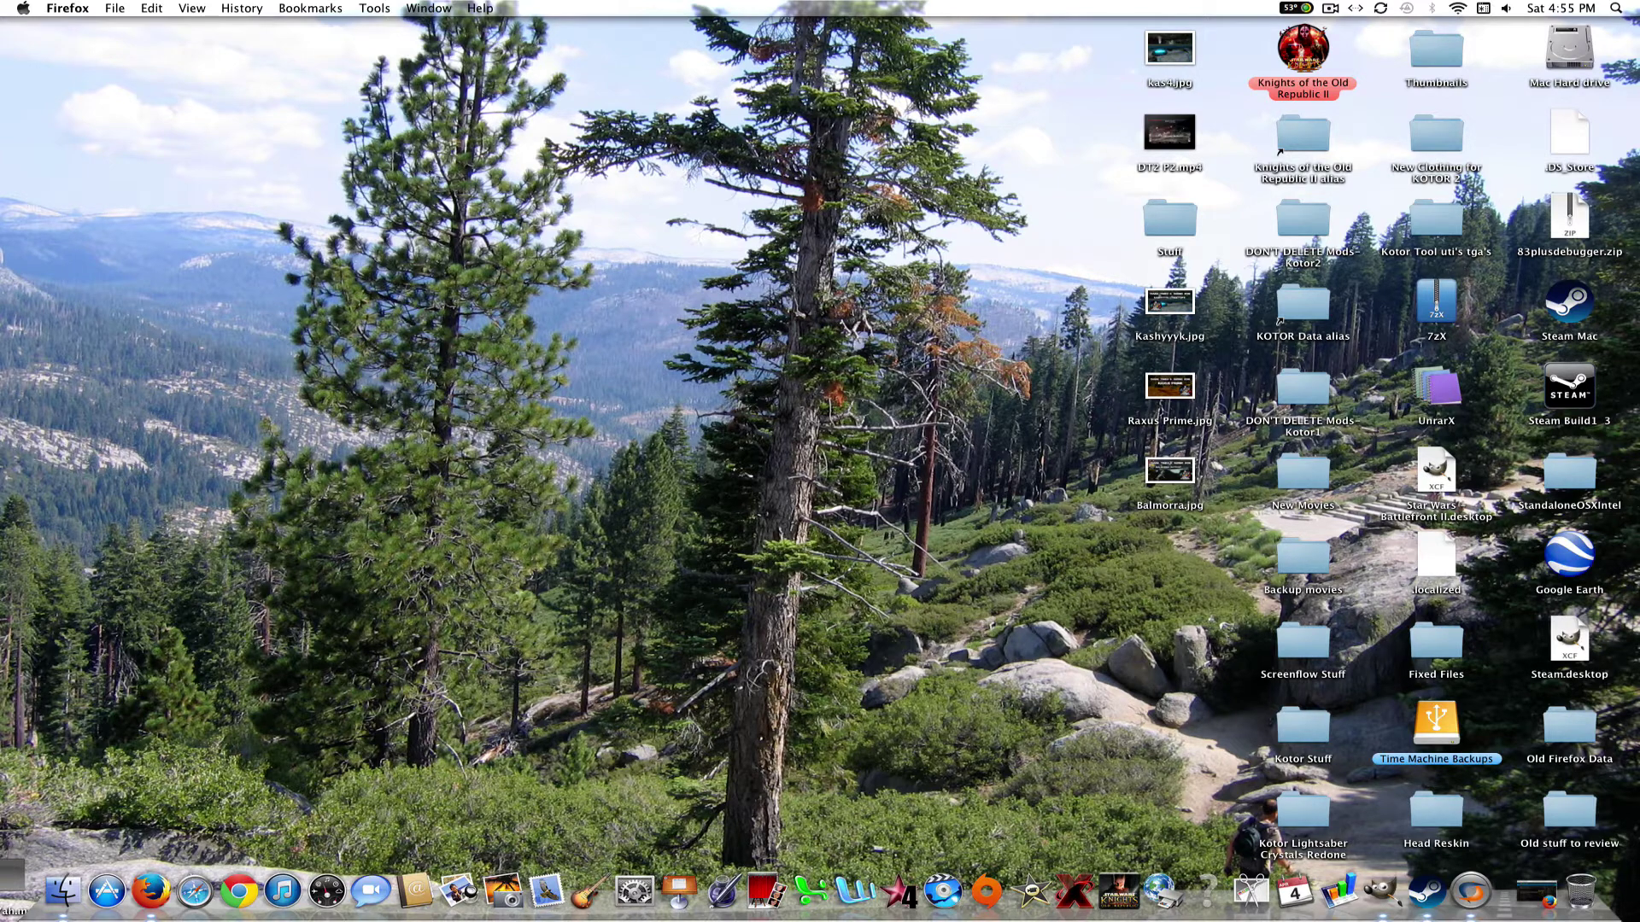
# Step: Open a Finder window and show the package contents of the Knights of the Old Republic II app
pyautogui.click(1573, 390)
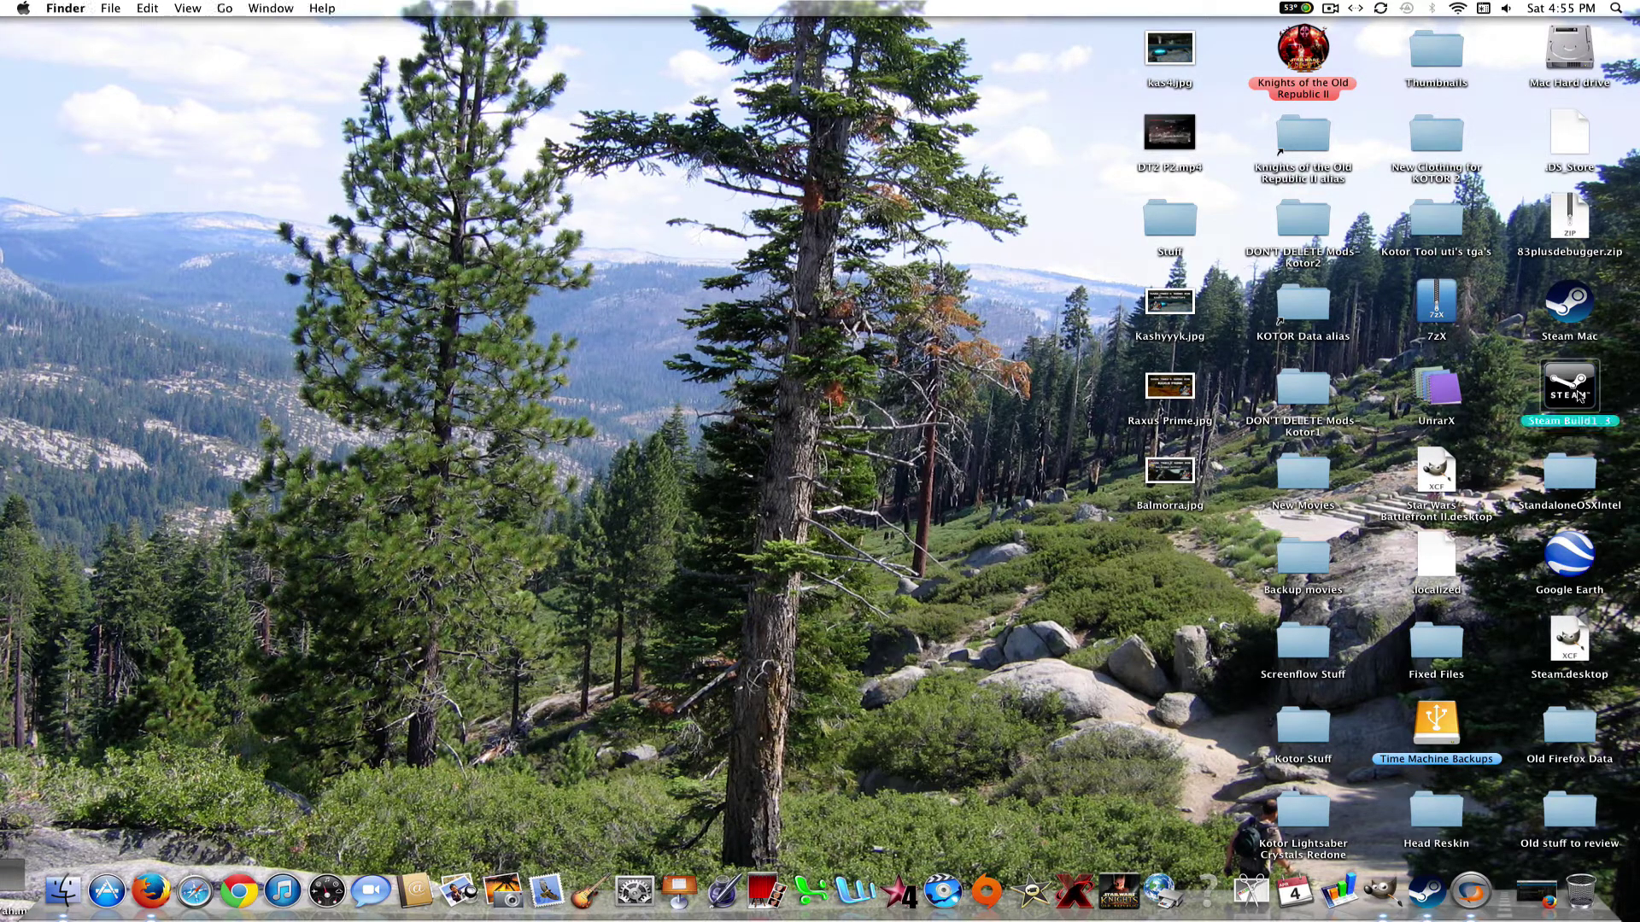
pyautogui.click(1501, 392)
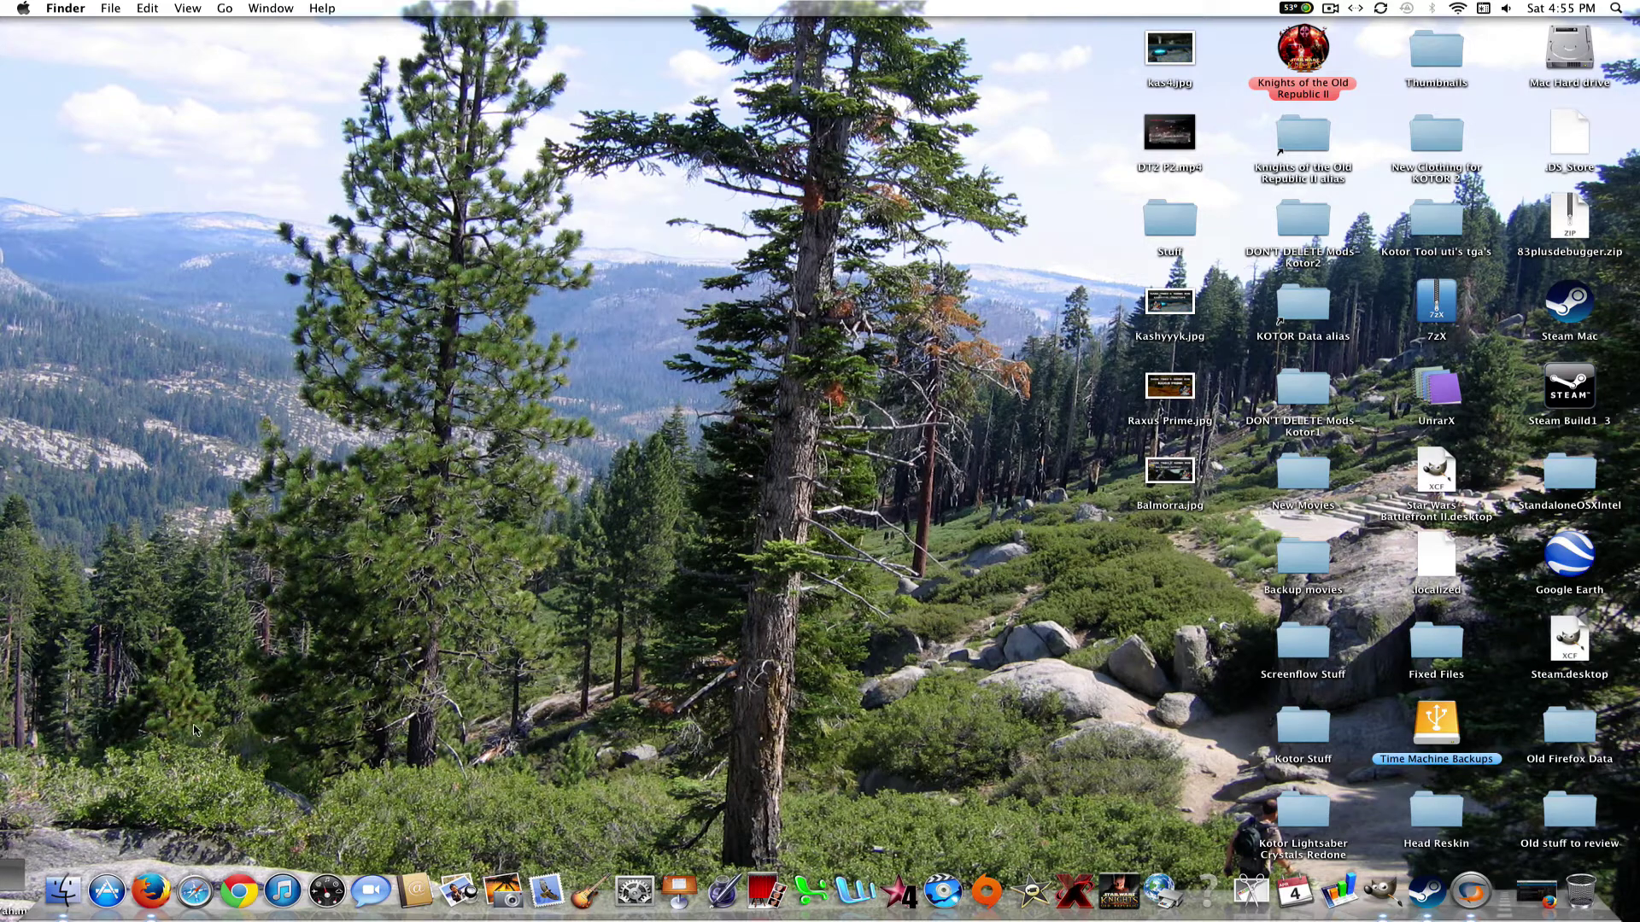
pyautogui.click(58, 875)
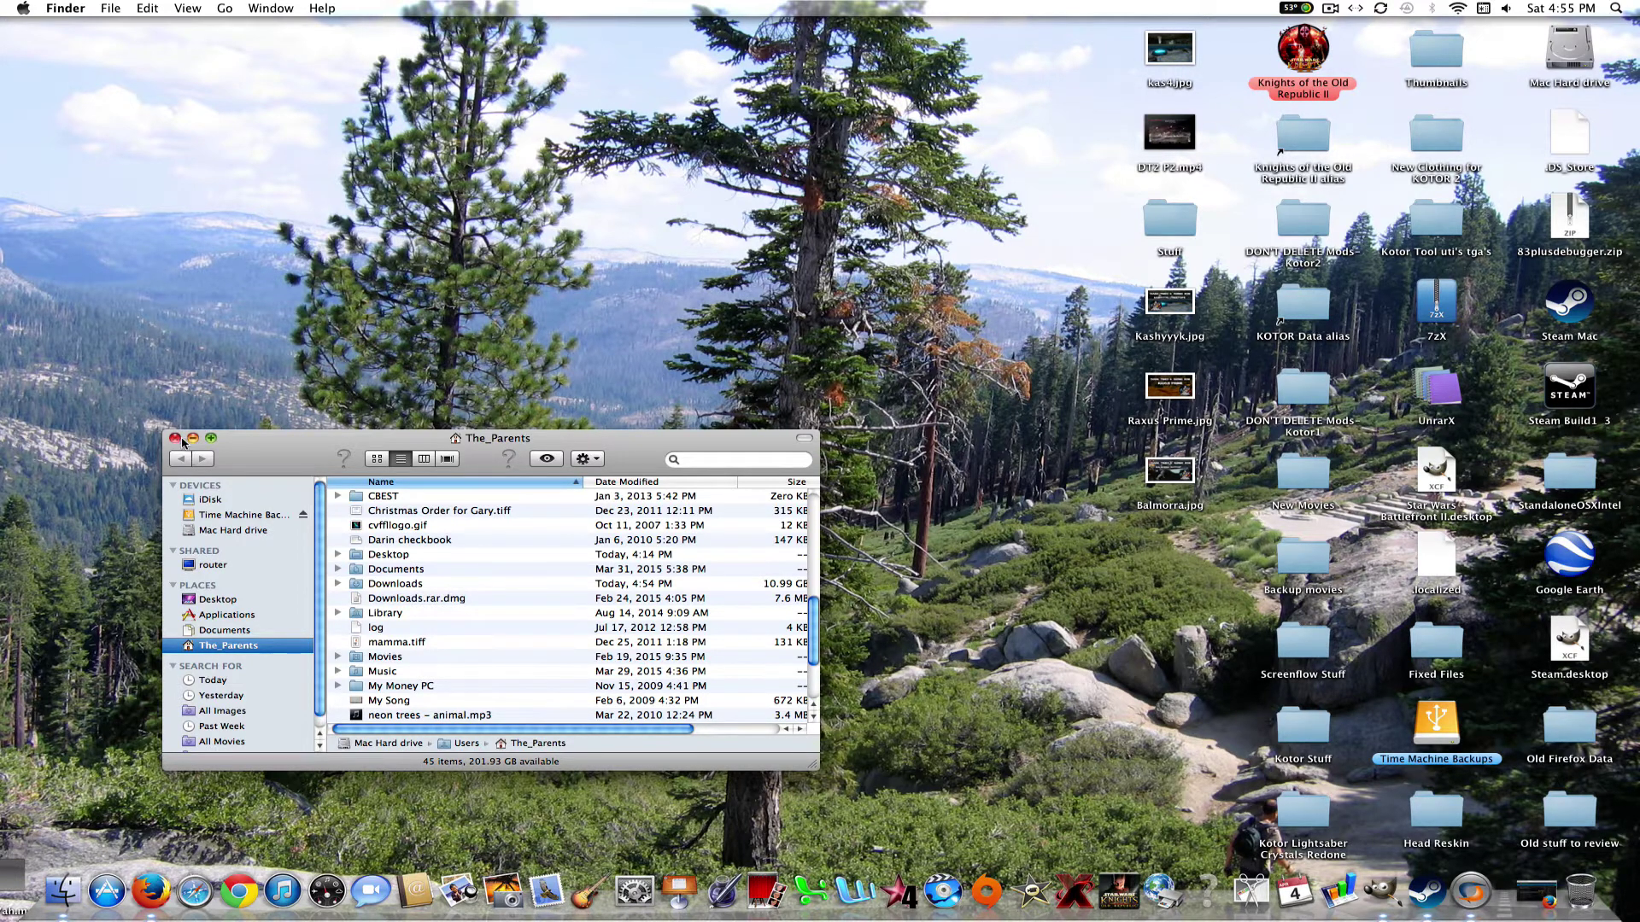
pyautogui.click(175, 439)
pyautogui.rightClick(1310, 52)
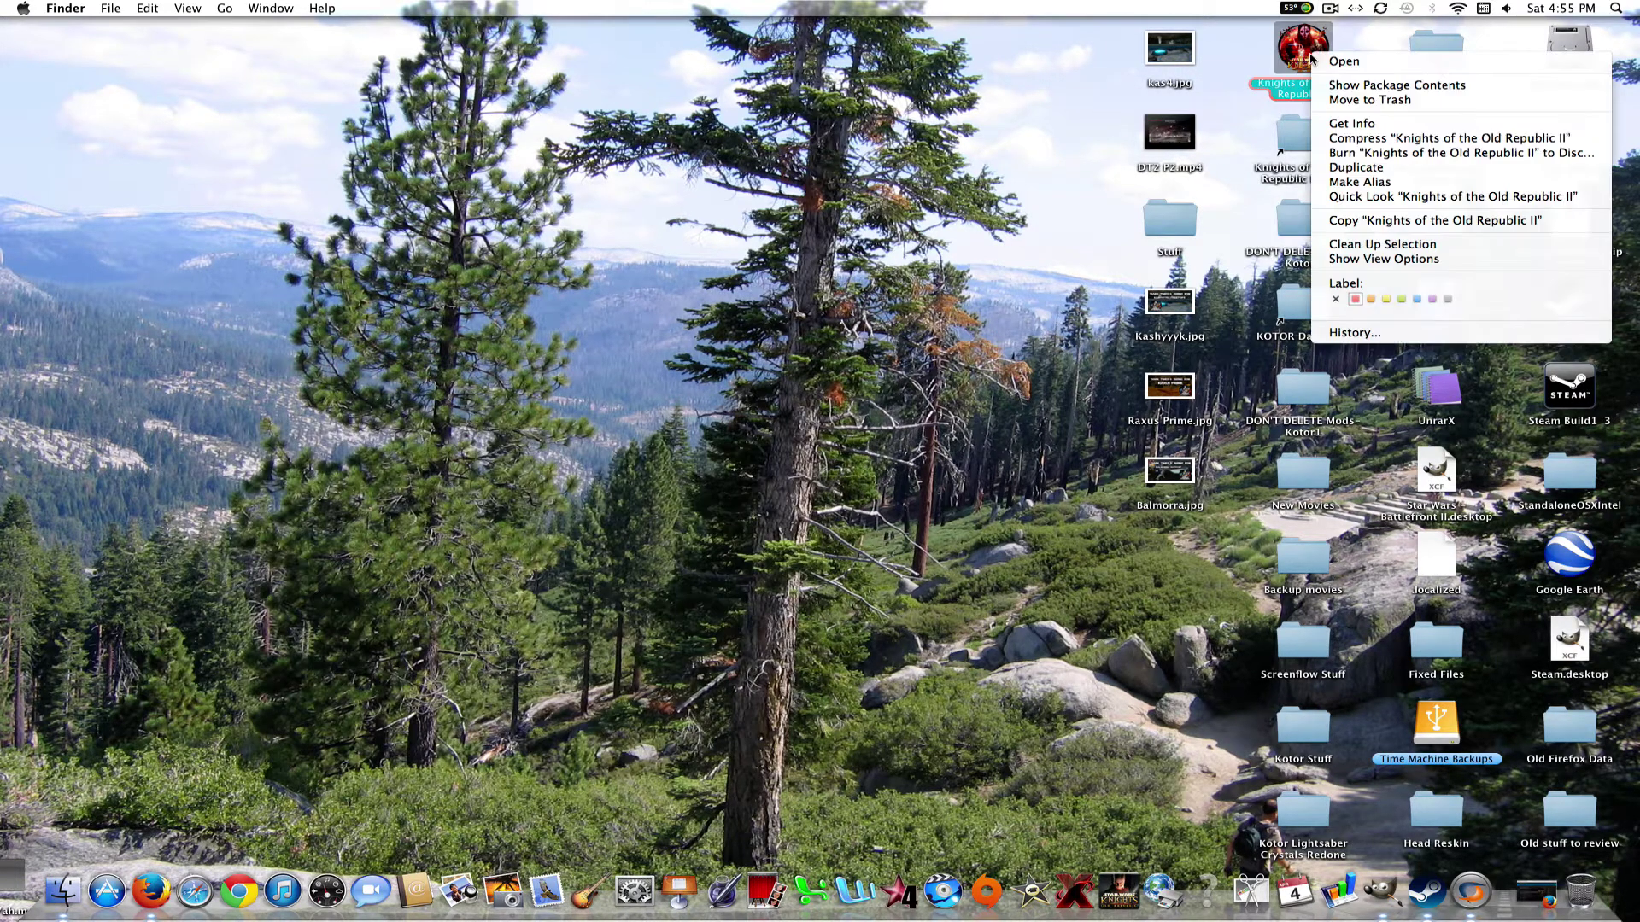
pyautogui.click(801, 227)
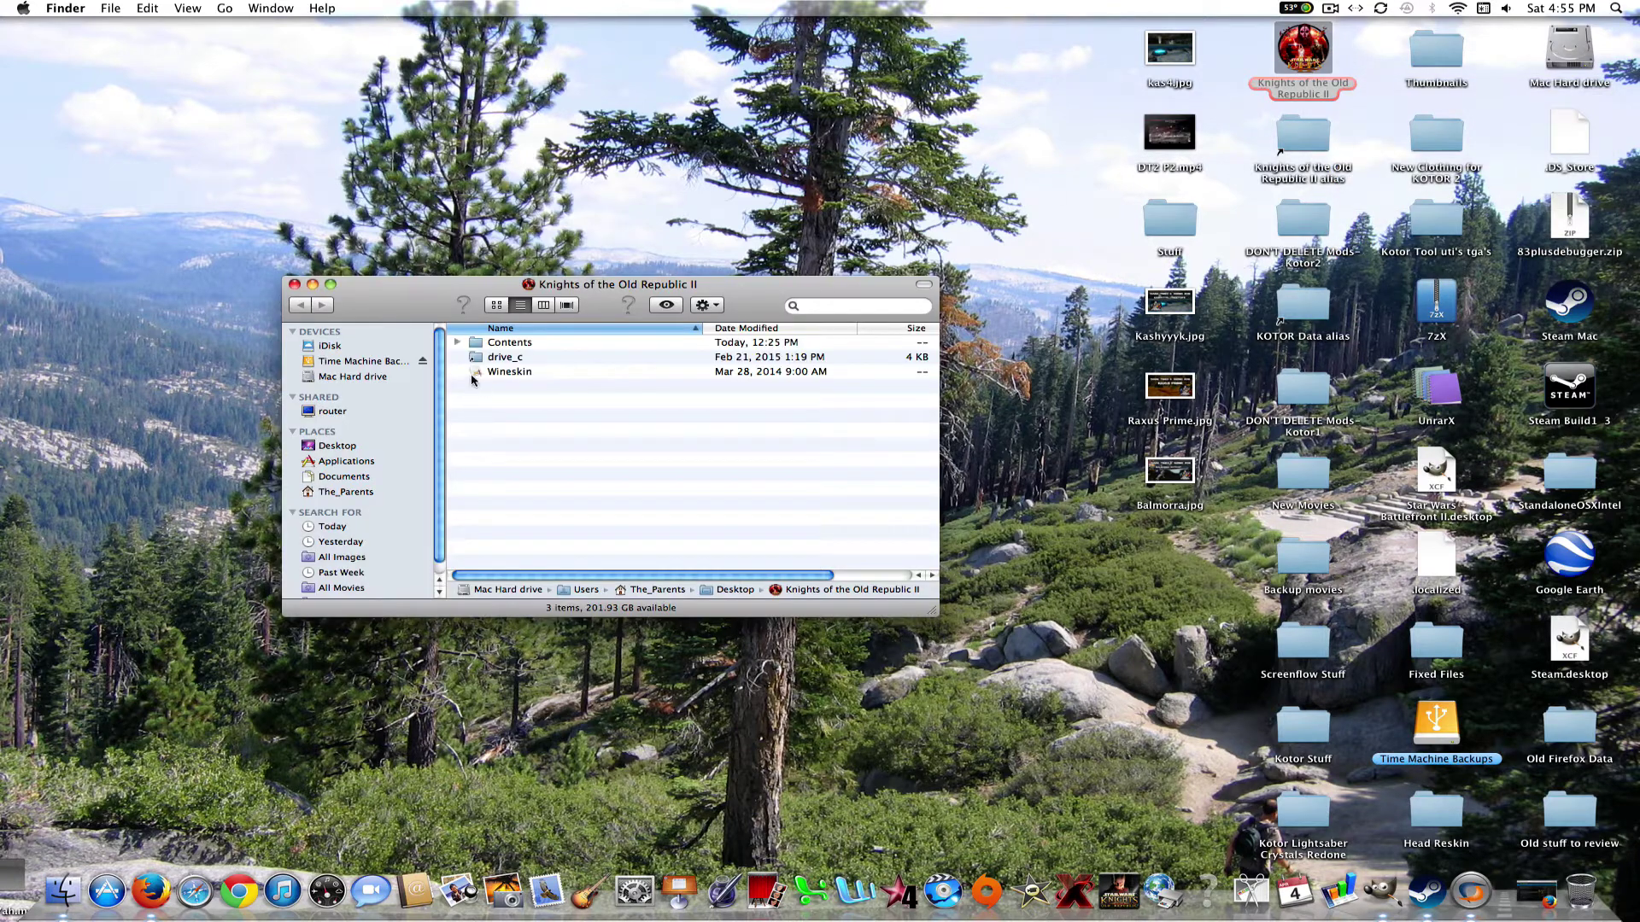
# Step: Navigate drive_c > Program Files > Steam > steamapps > common > Knights of the Old Republic II
pyautogui.doubleClick(521, 357)
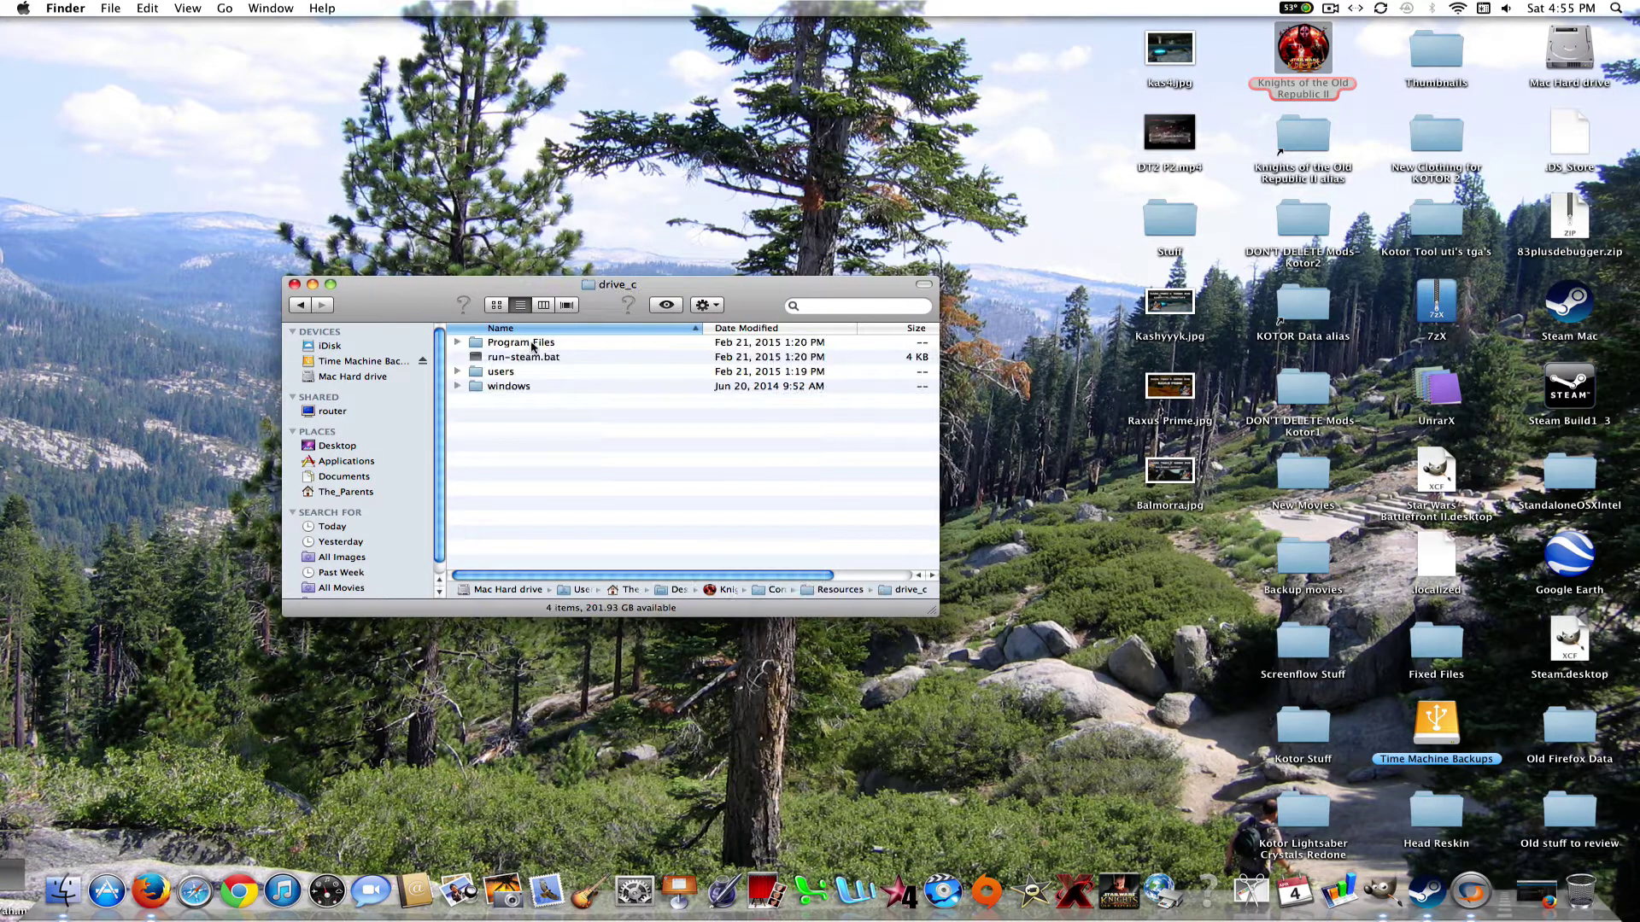
pyautogui.doubleClick(525, 343)
pyautogui.click(537, 374)
pyautogui.doubleClick(536, 373)
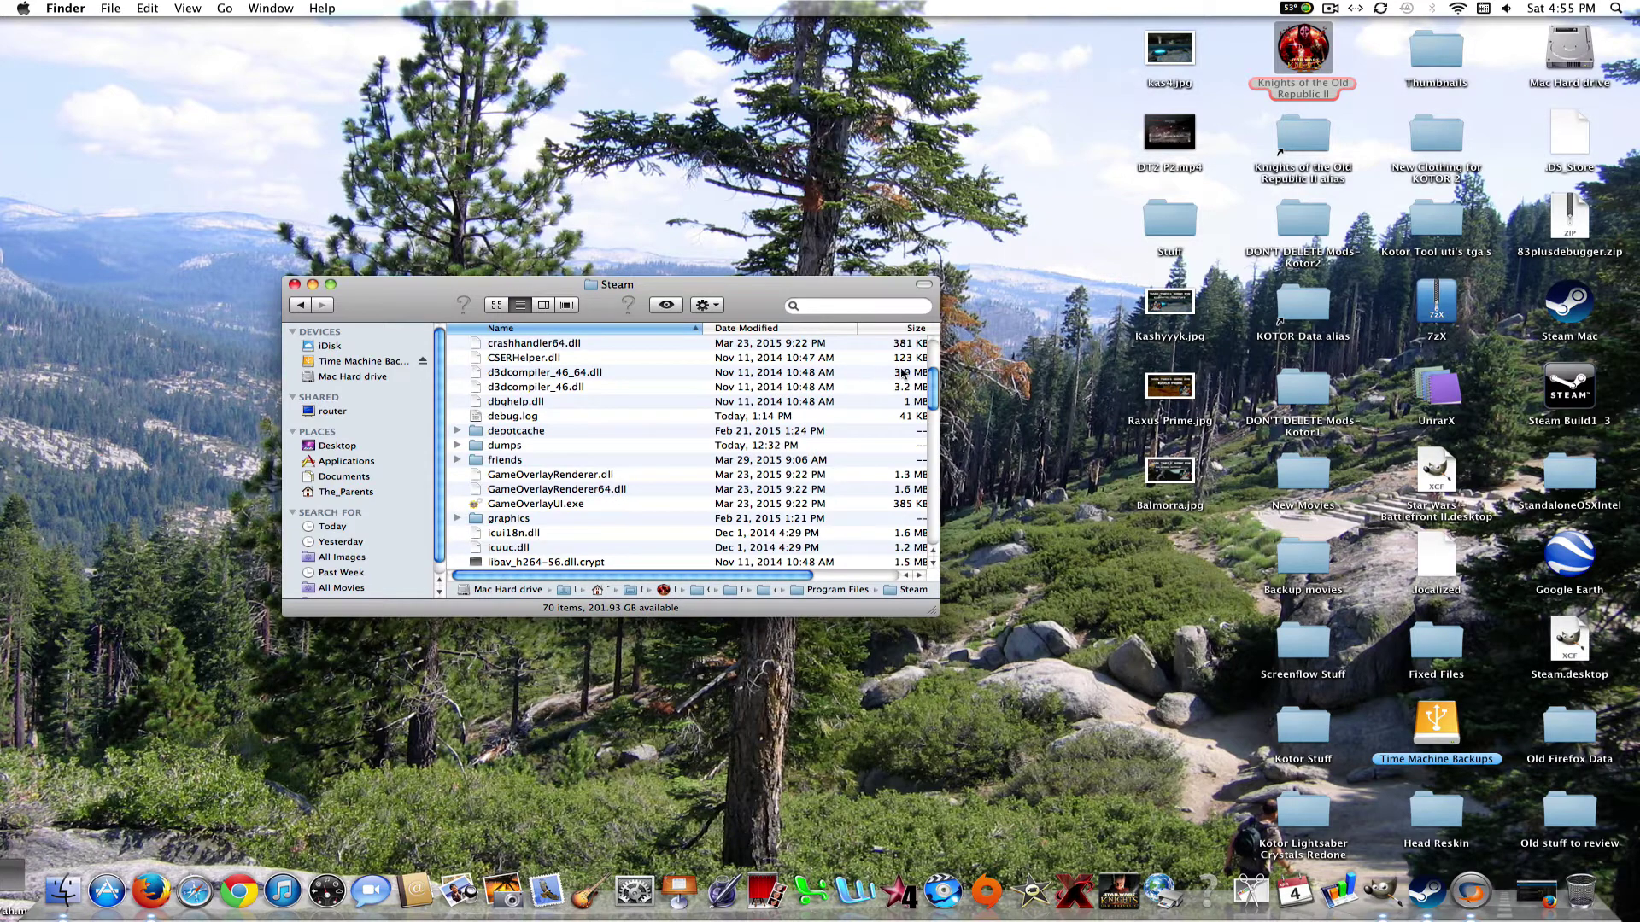
pyautogui.moveTo(931, 376); pyautogui.dragTo(917, 489)
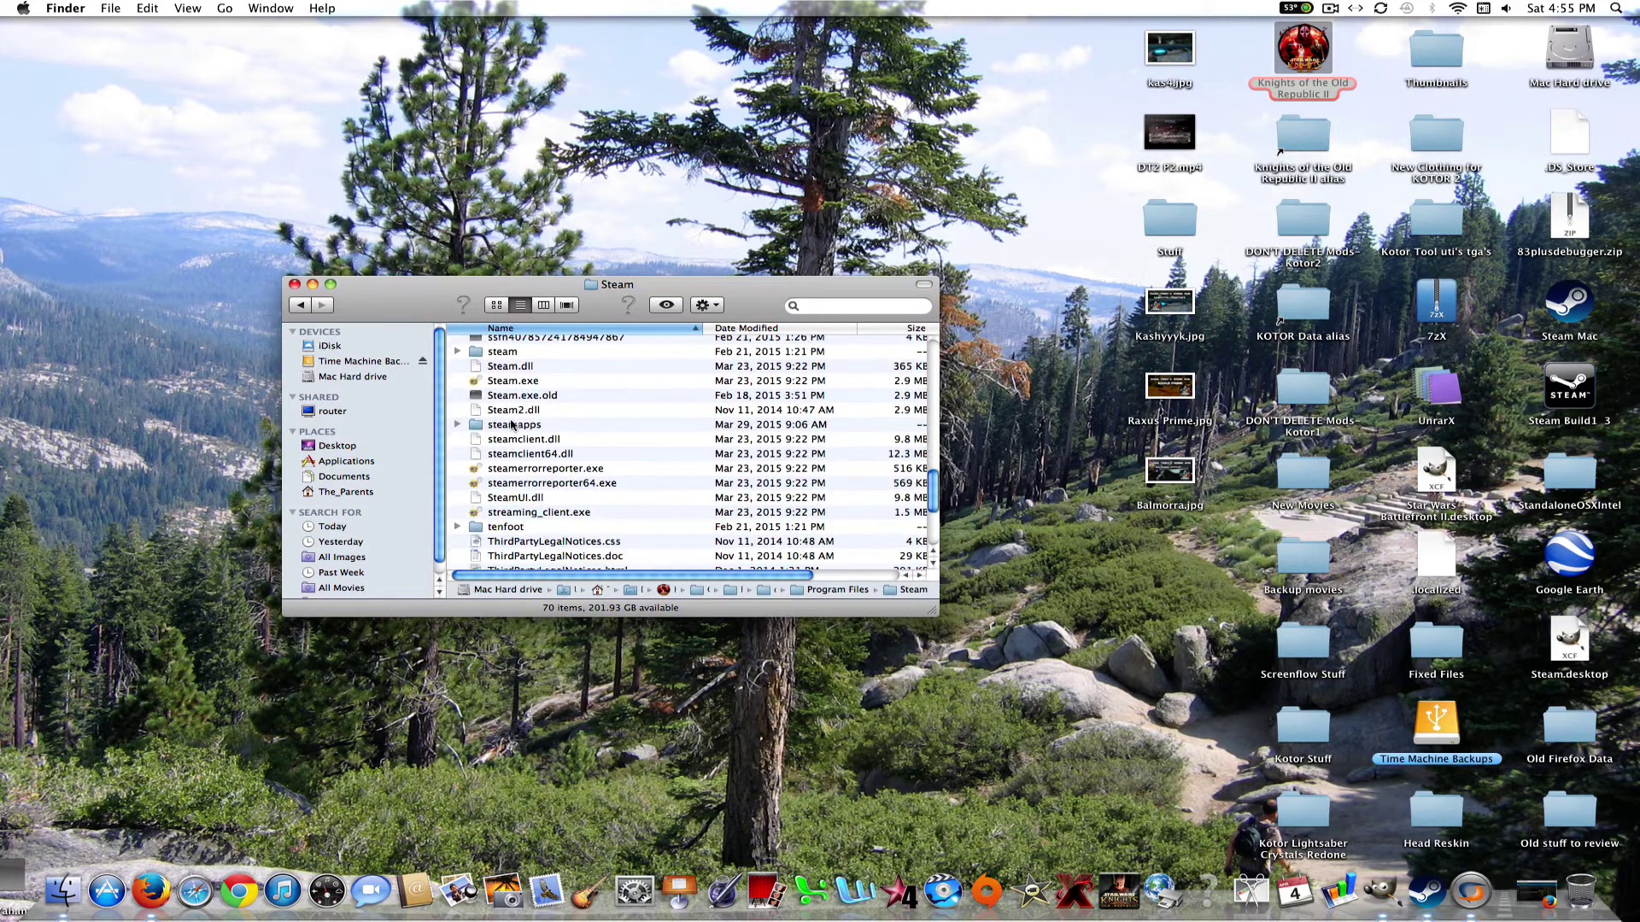
pyautogui.doubleClick(514, 425)
pyautogui.click(543, 364)
pyautogui.doubleClick(543, 364)
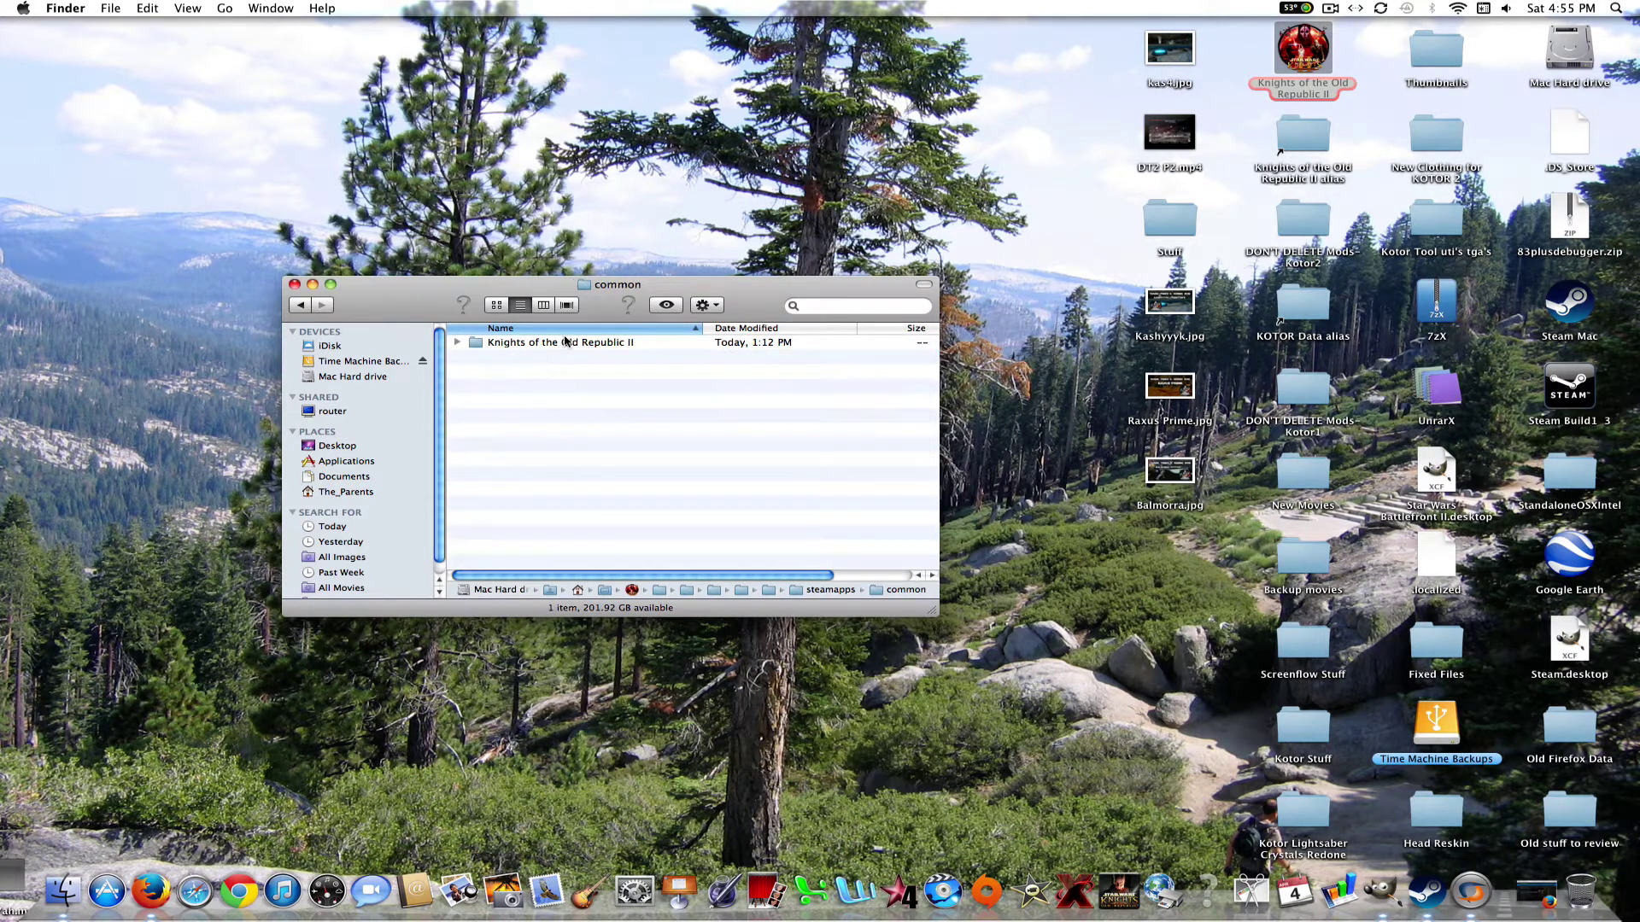
pyautogui.doubleClick(565, 342)
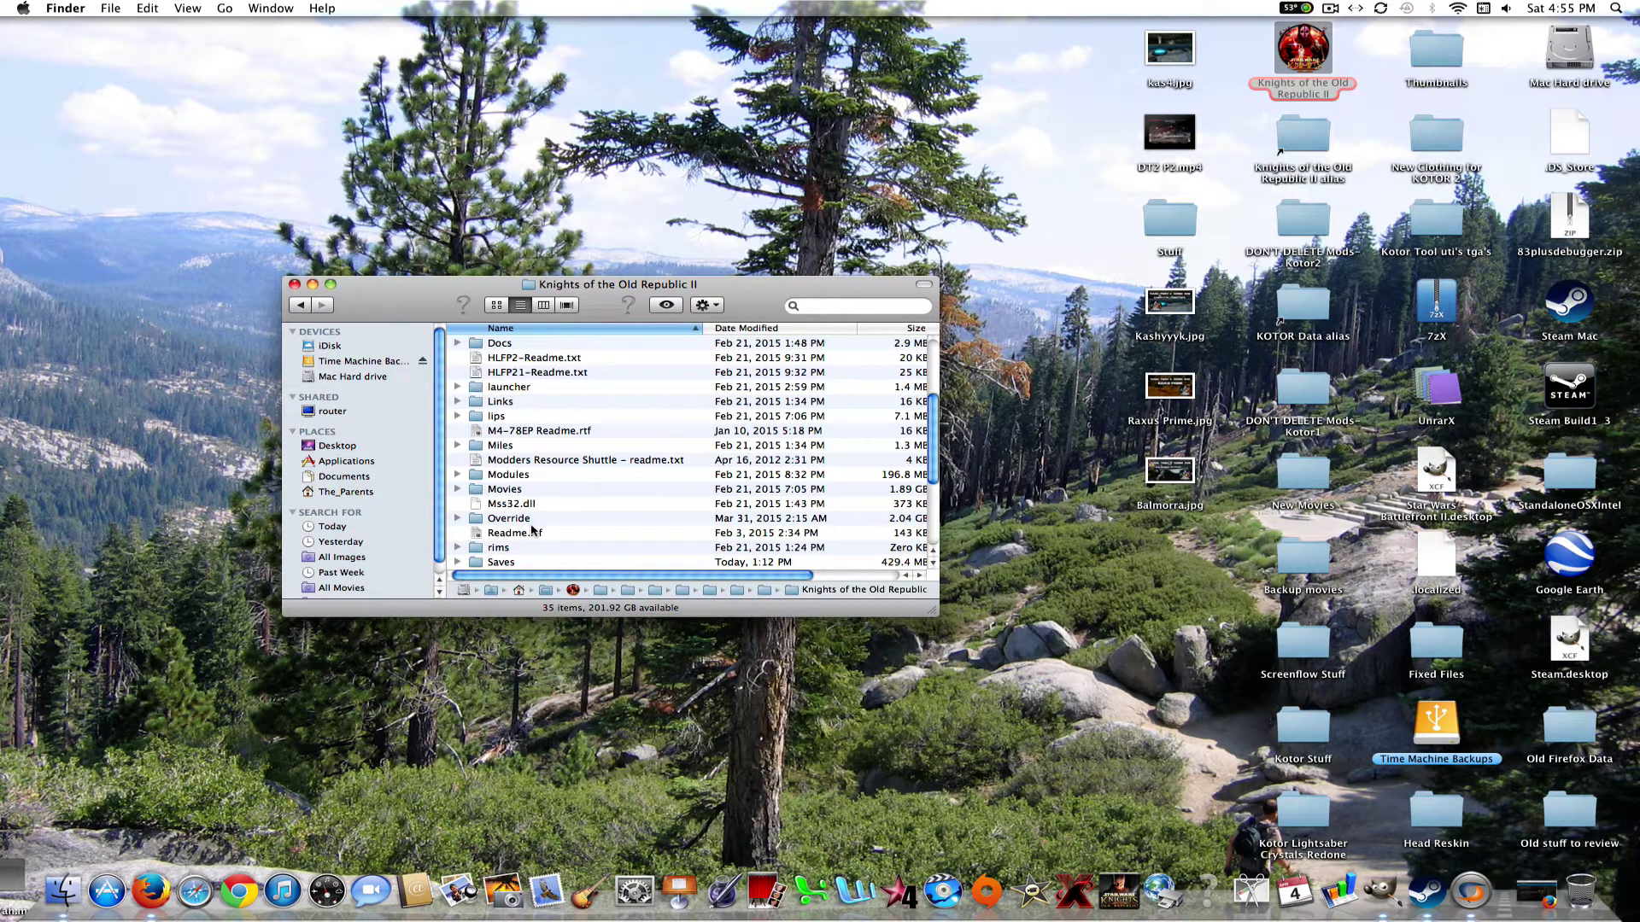
# Step: Download Clothing.7z from the TSL Clothing Texture Enhancement file list and confirm opening it
pyautogui.click(1471, 891)
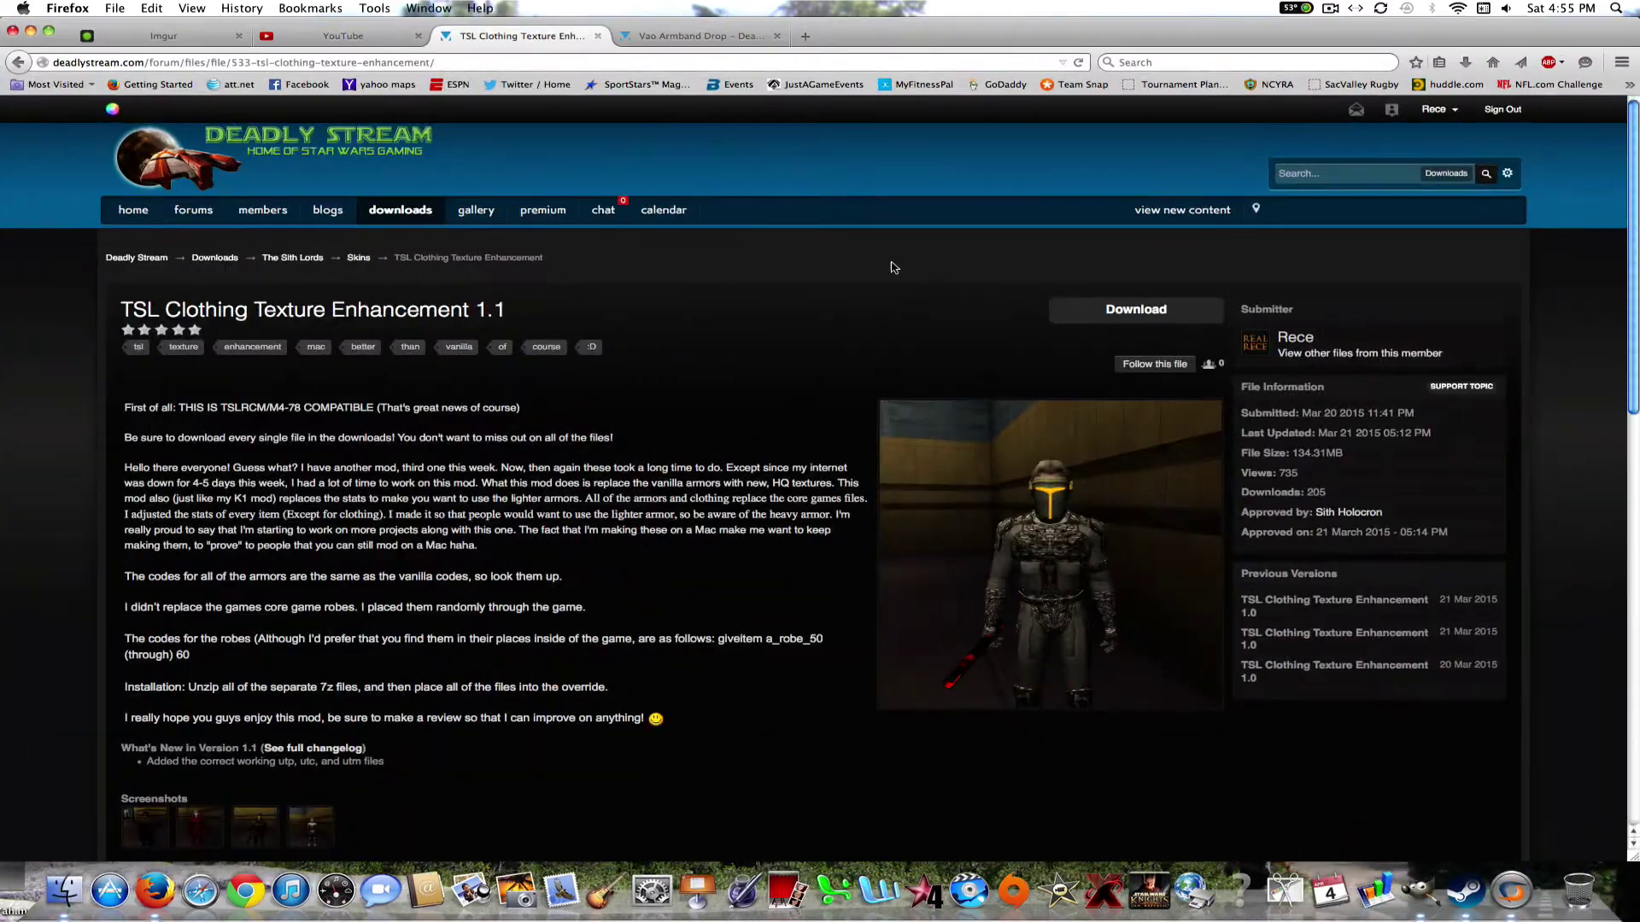
pyautogui.click(1193, 314)
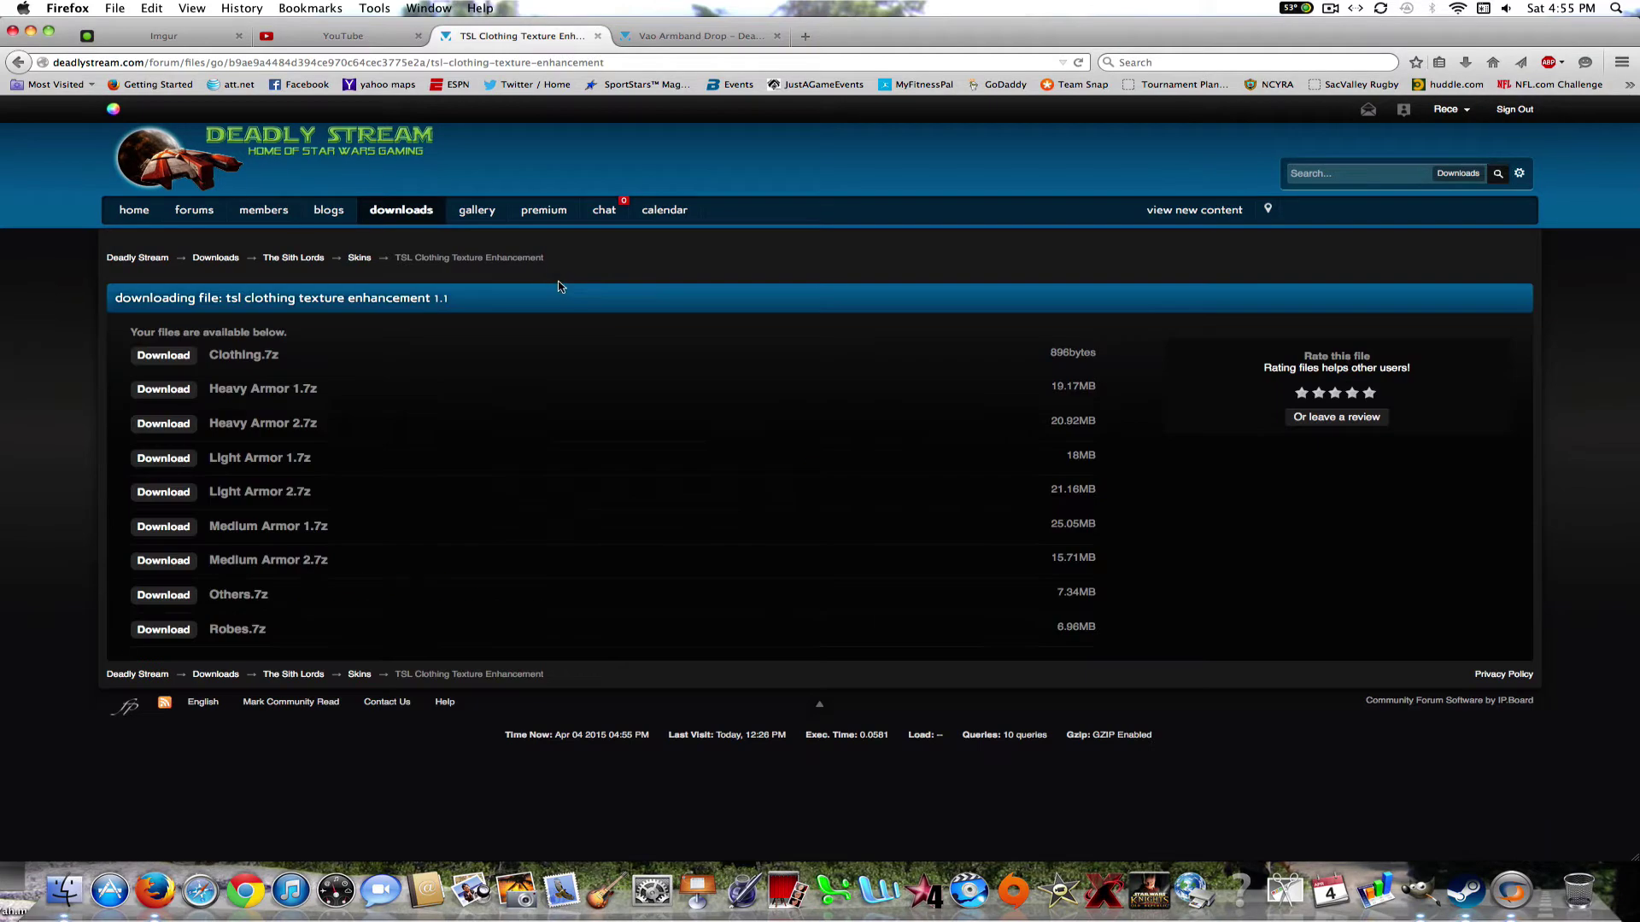
pyautogui.click(171, 359)
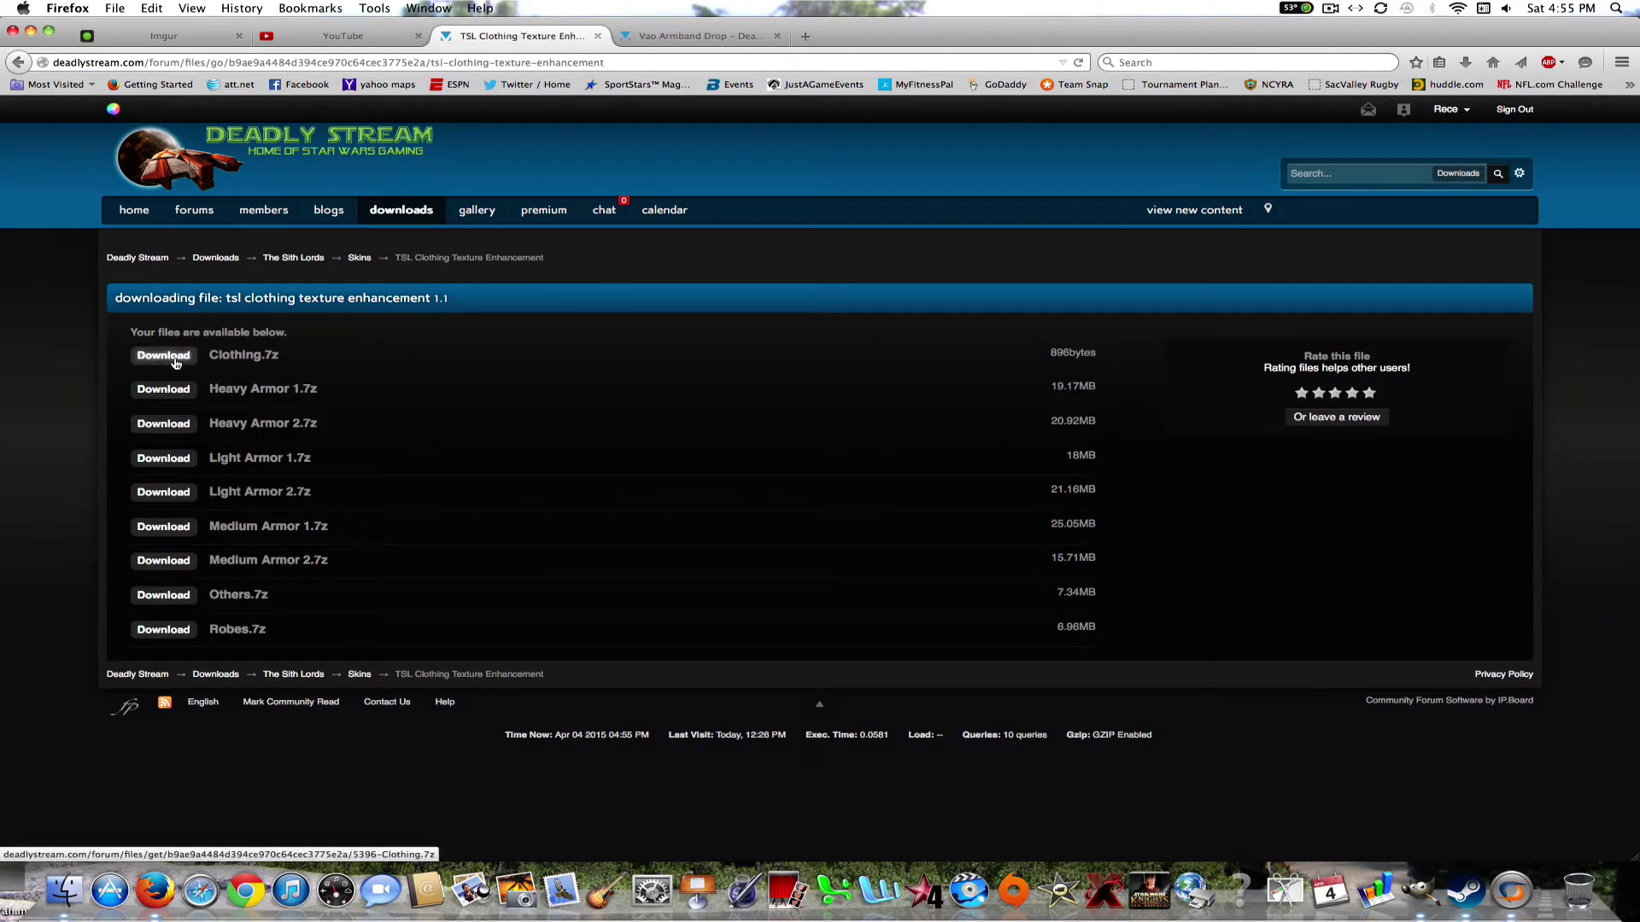
pyautogui.click(418, 472)
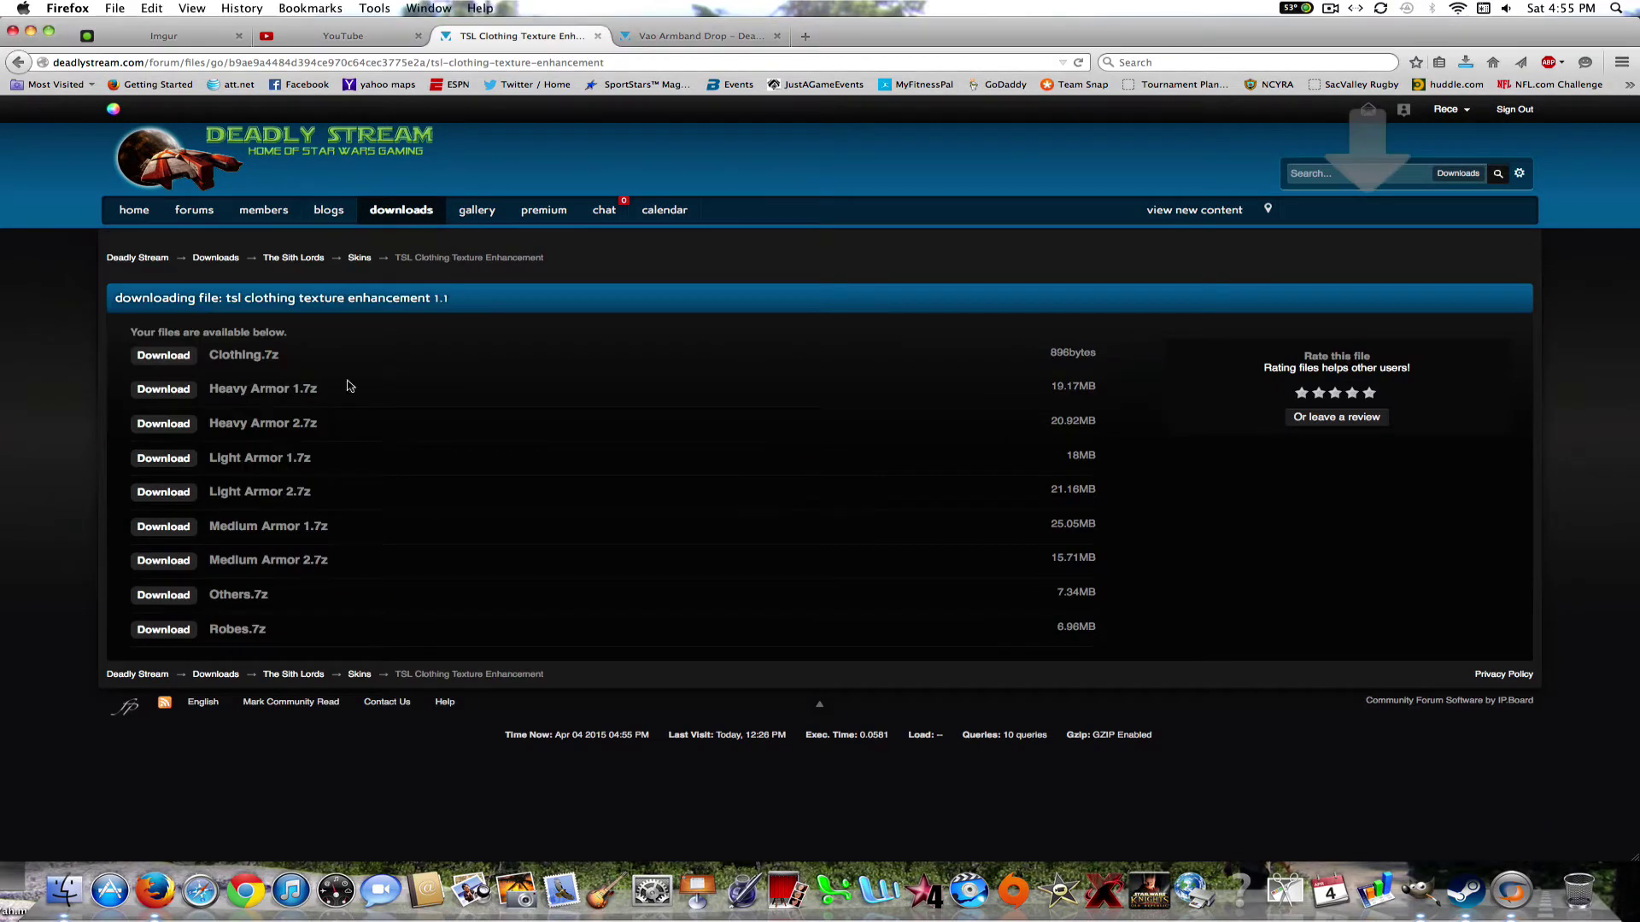
# Step: Extract Clothing.7z with The Unarchiver and open Downloads in a second Finder window
pyautogui.click(31, 31)
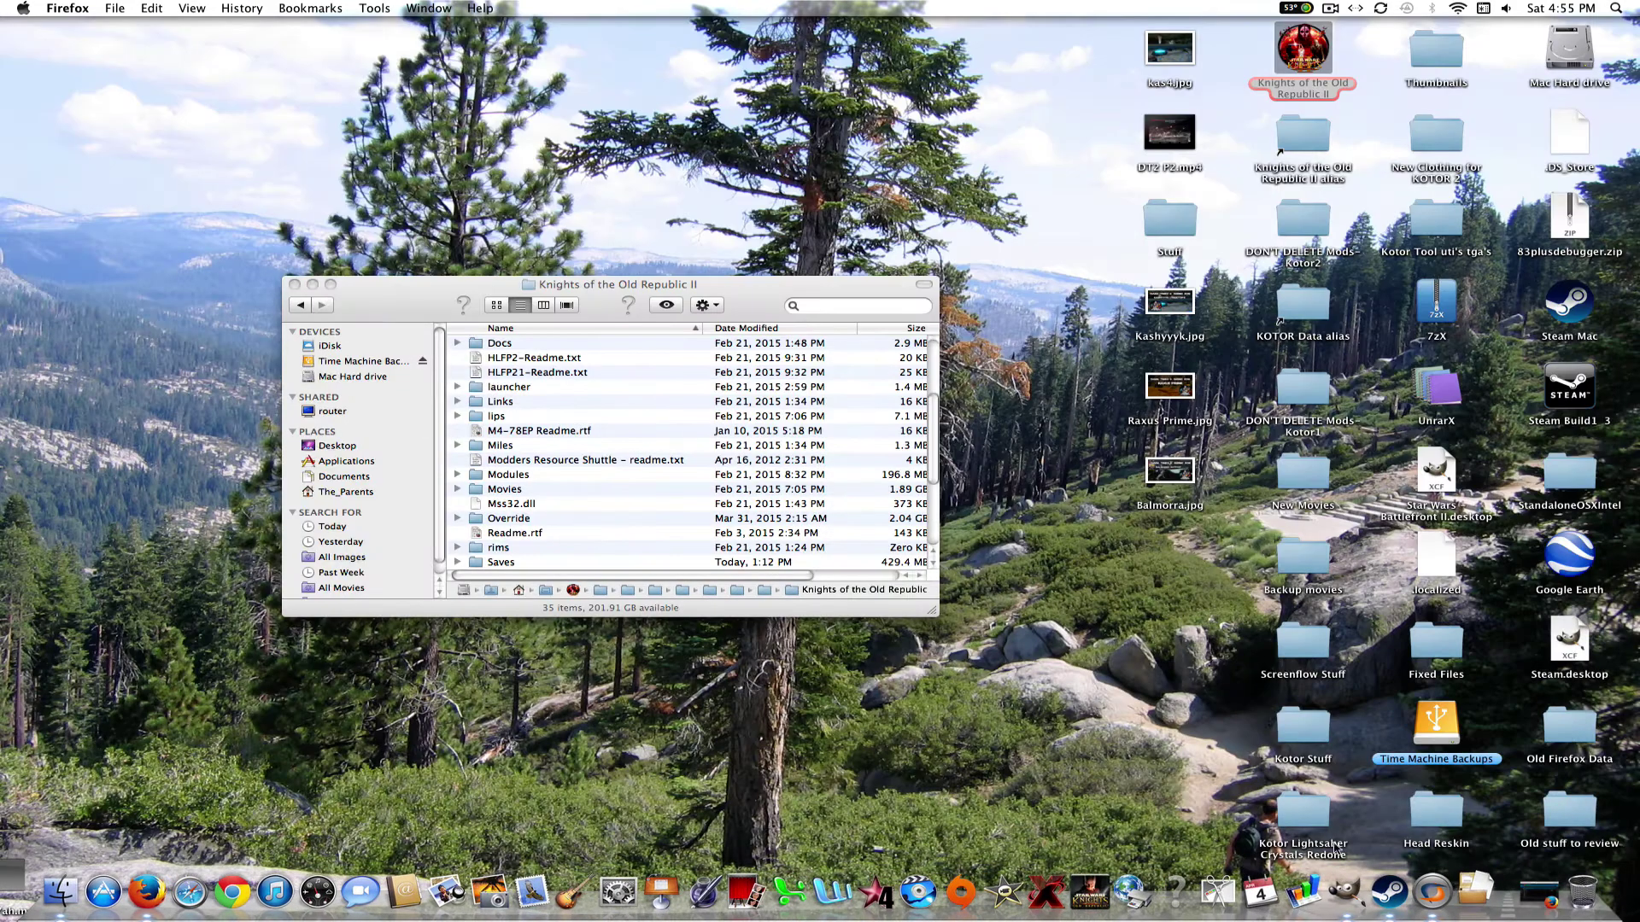
pyautogui.click(1486, 888)
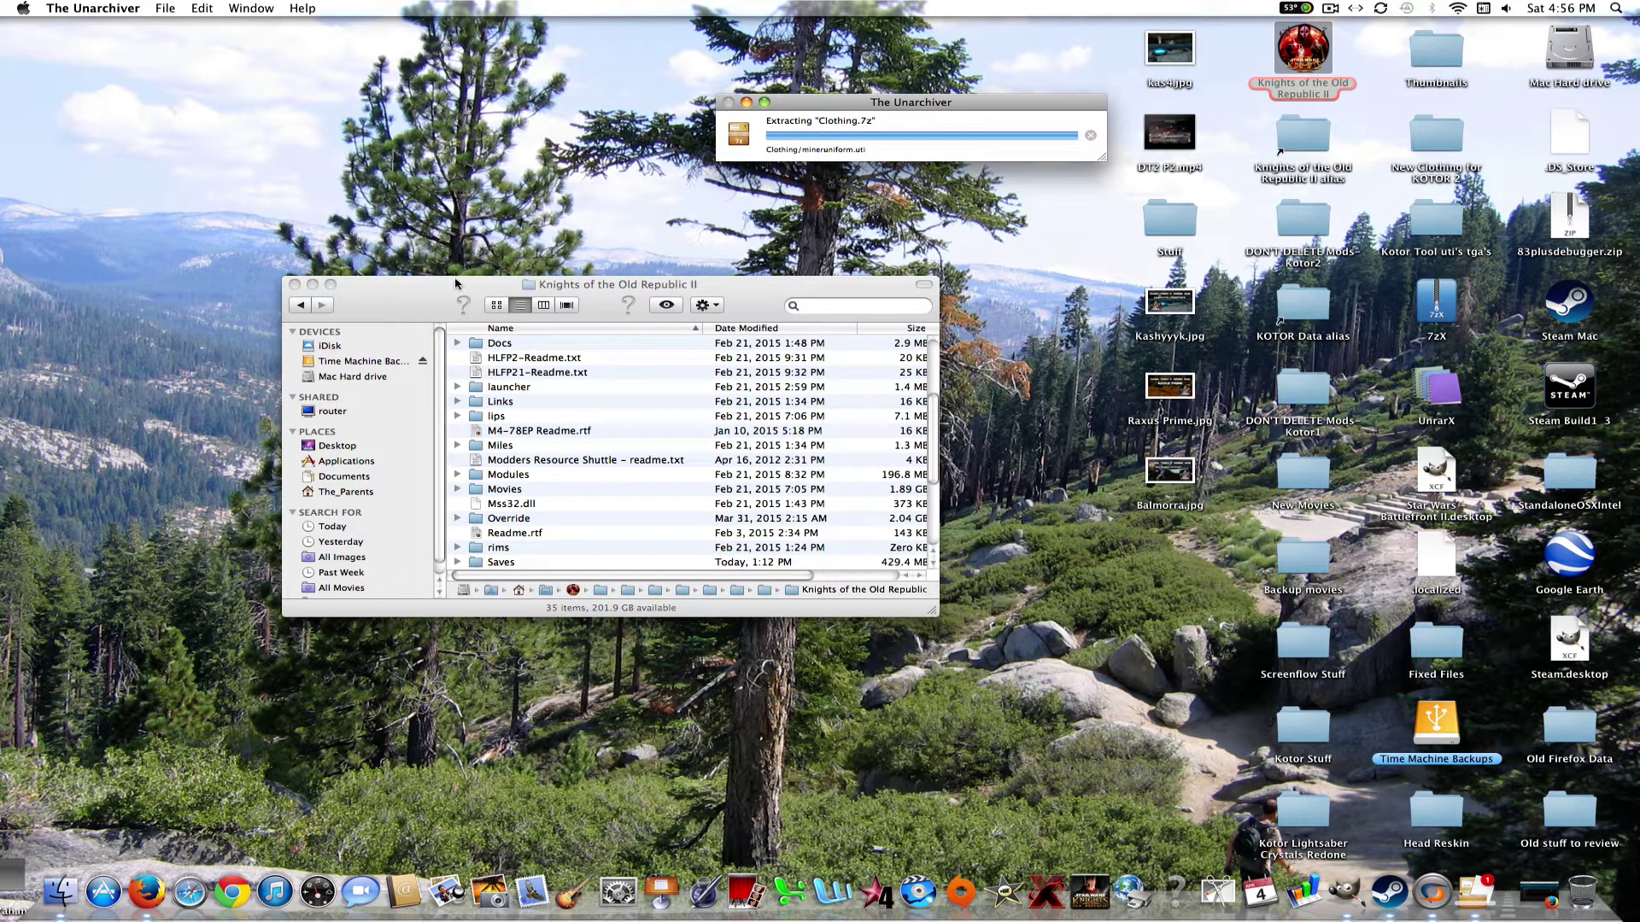
pyautogui.moveTo(620, 287); pyautogui.dragTo(602, 292)
pyautogui.click(111, 9)
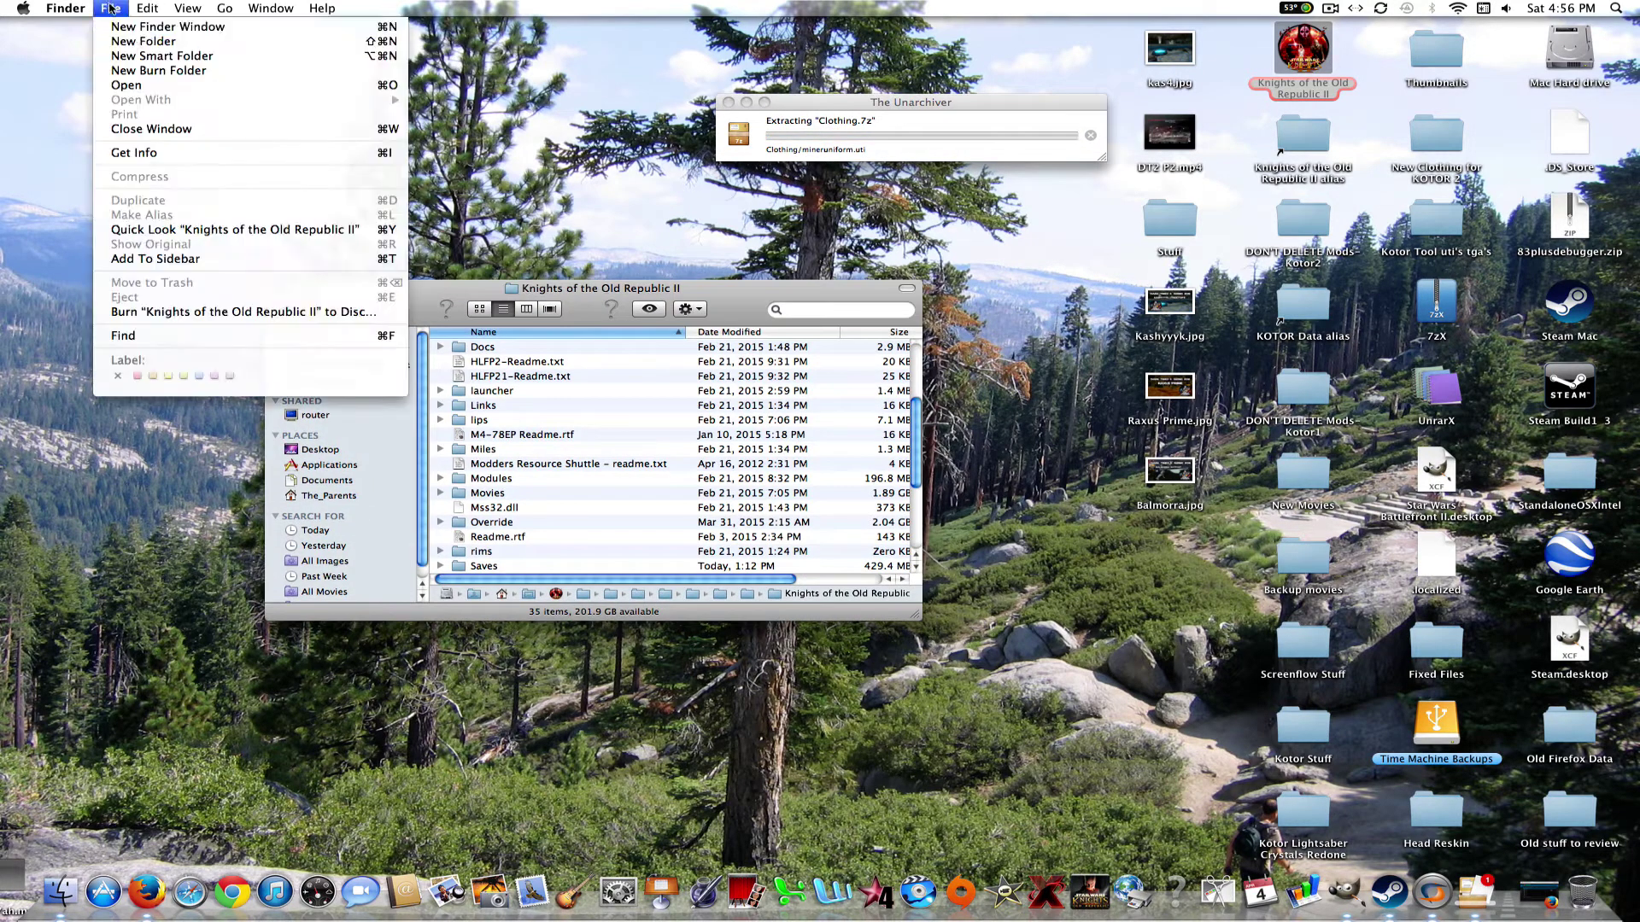
pyautogui.click(162, 27)
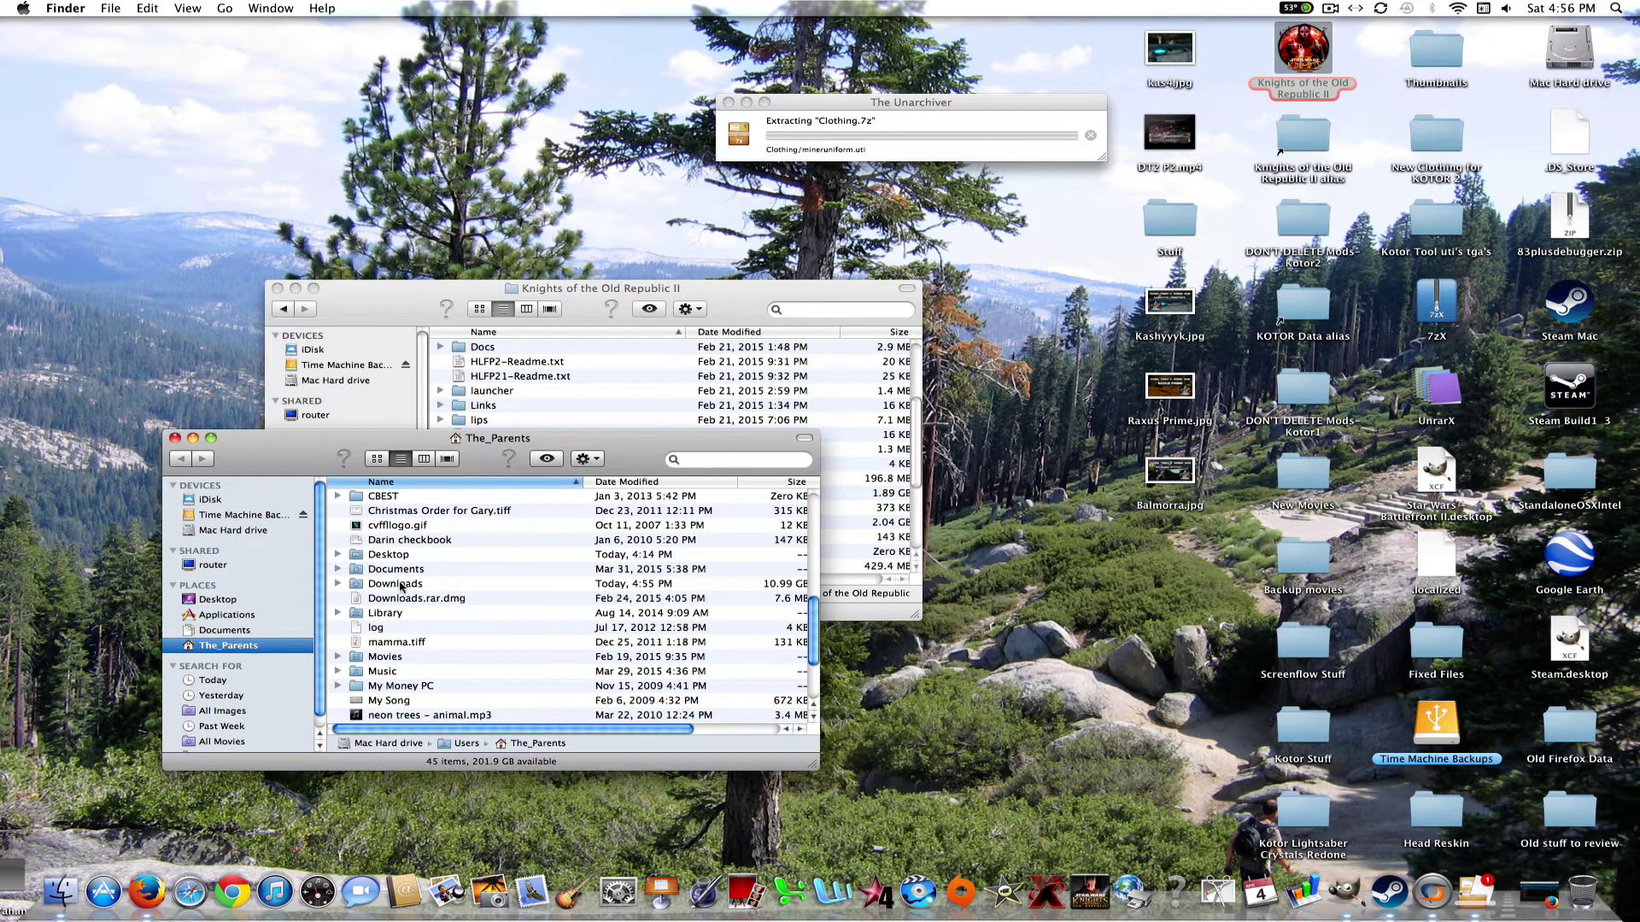
pyautogui.doubleClick(401, 584)
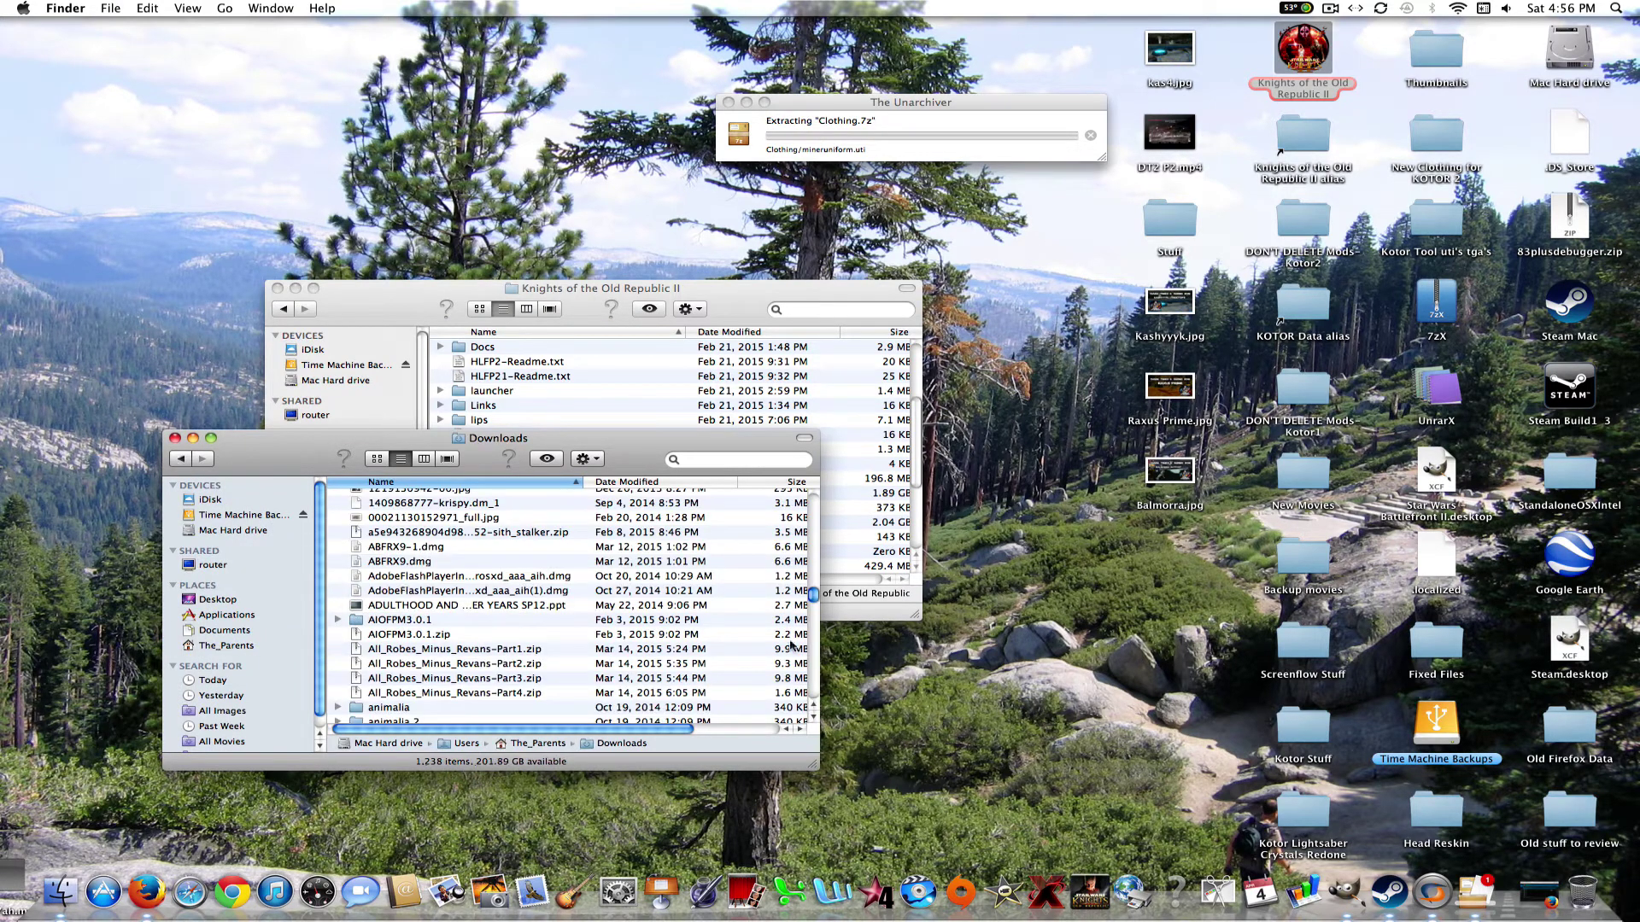
pyautogui.press('c')
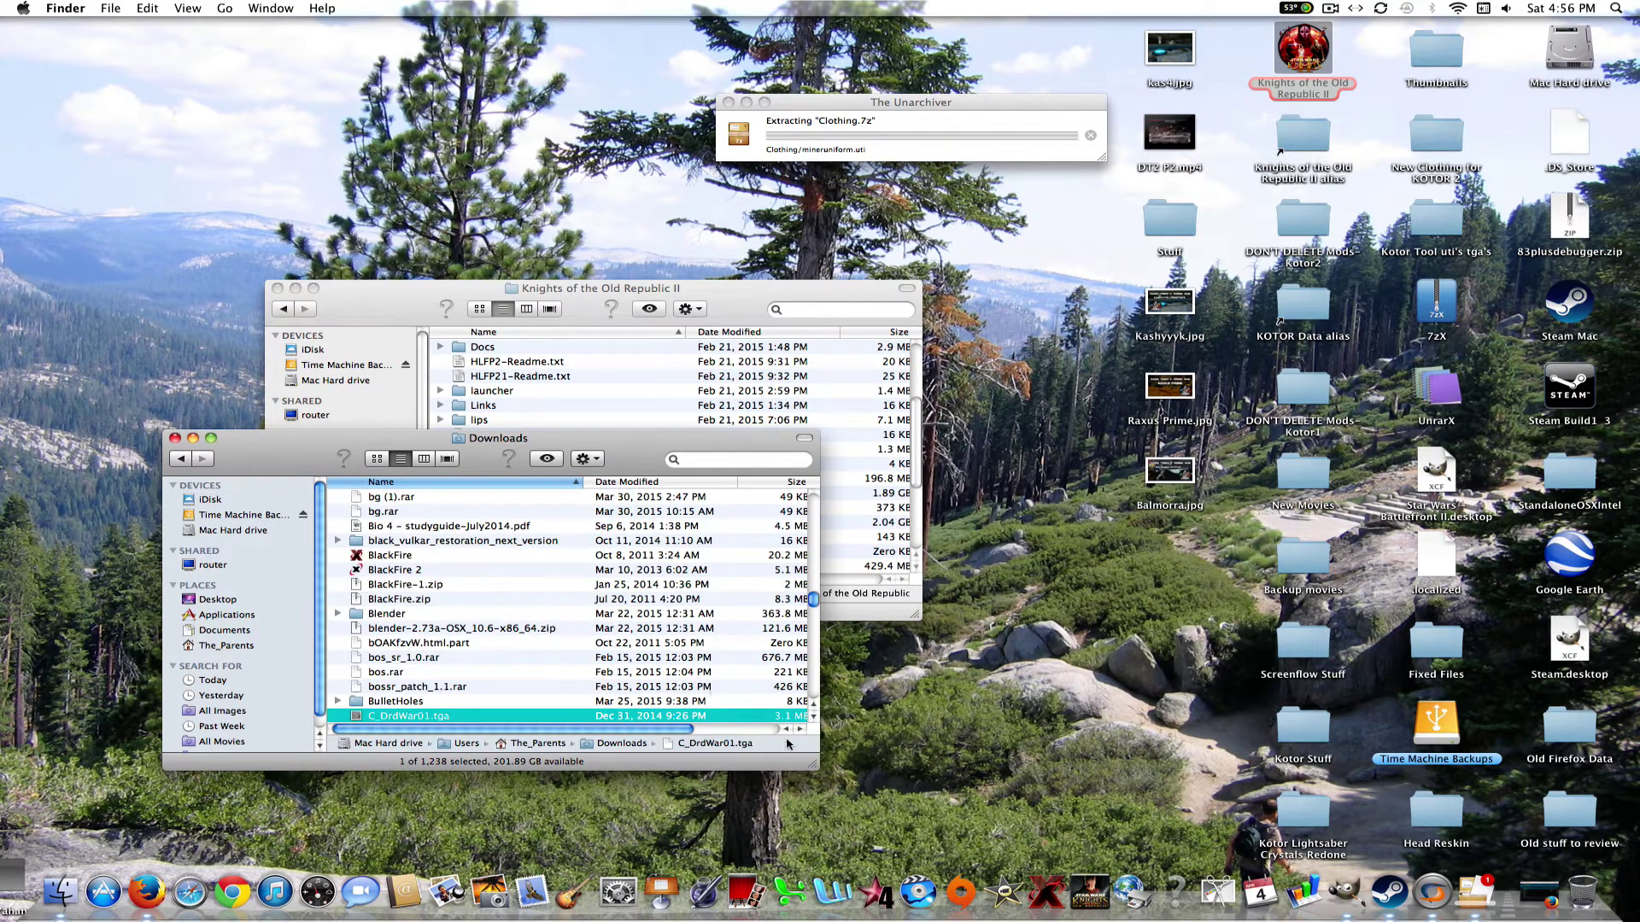
pyautogui.press('l')
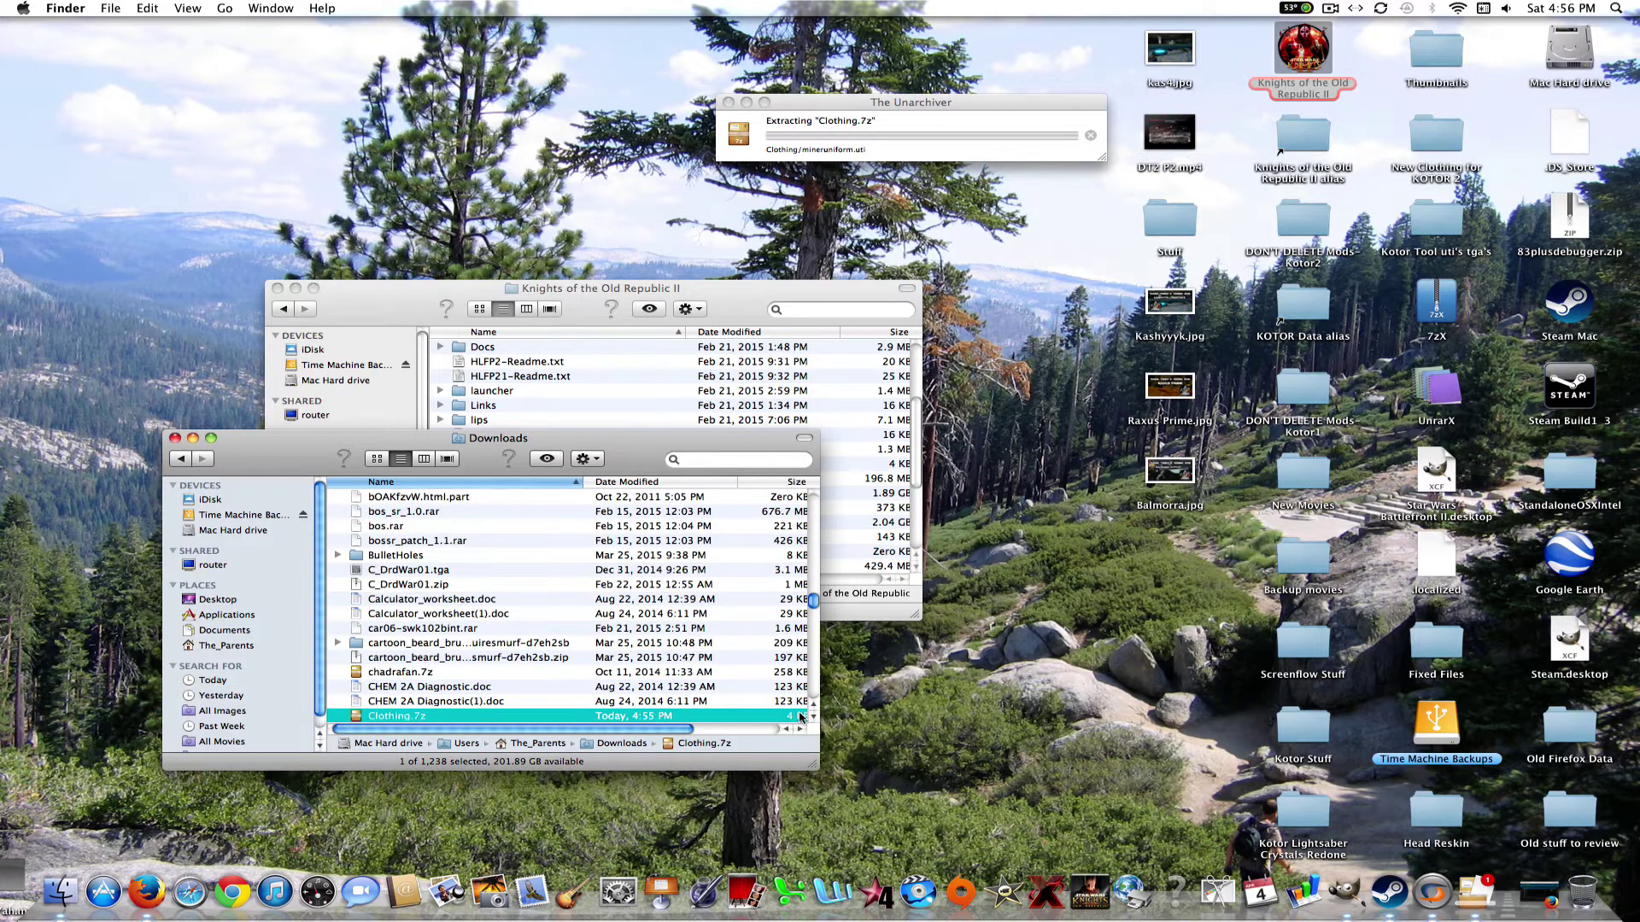
pyautogui.scroll(-2, 801, 718)
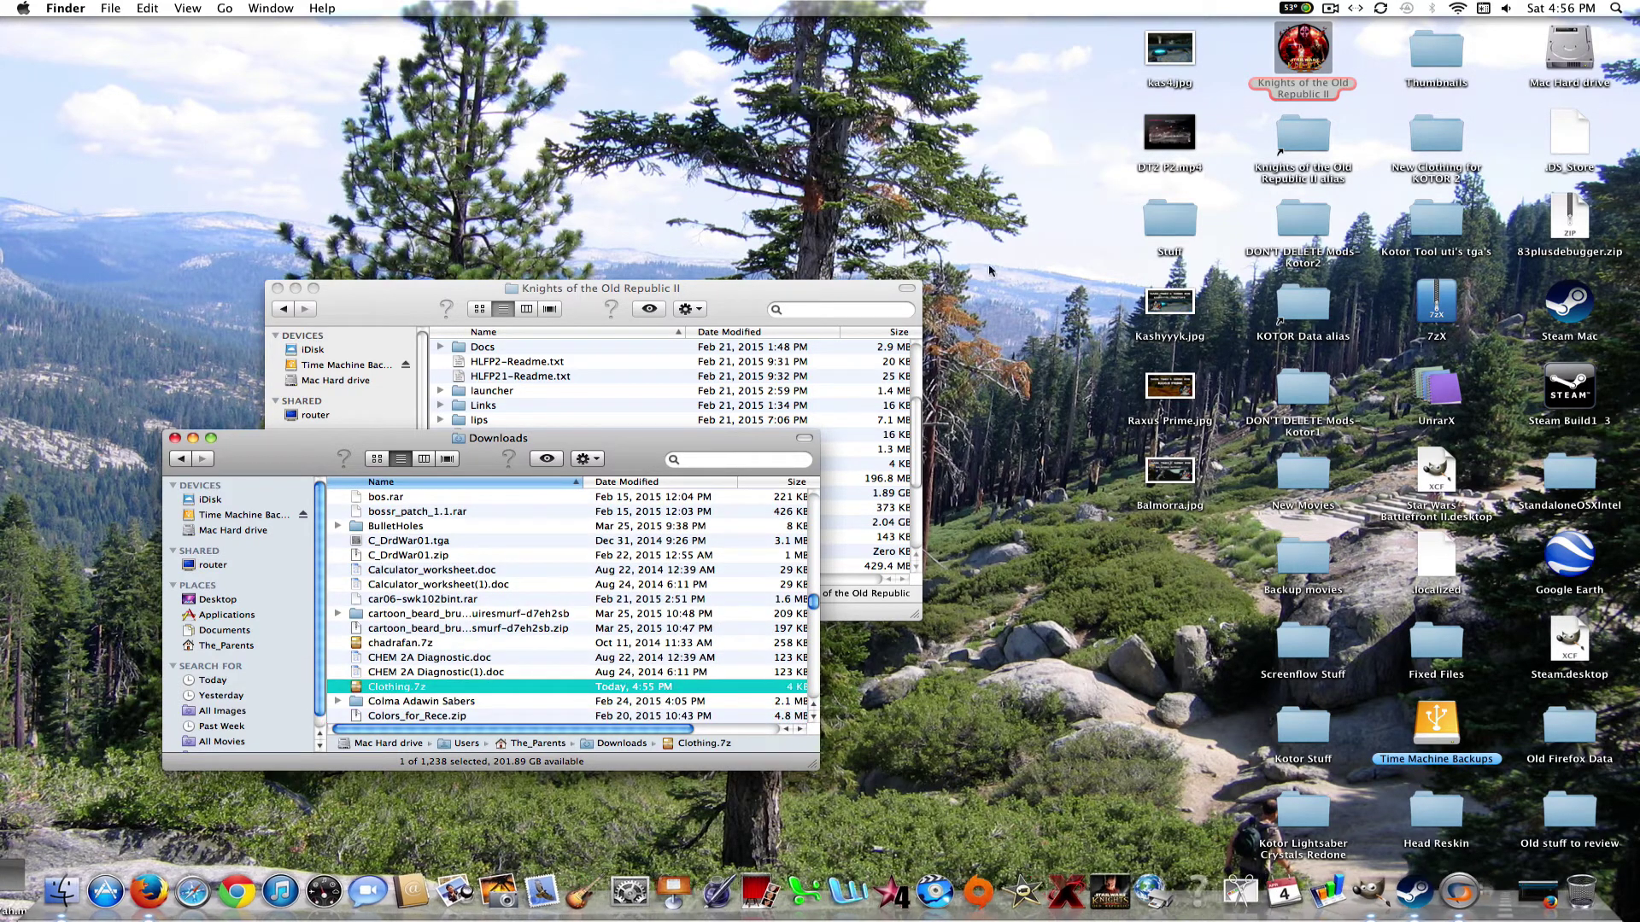
# Step: Open the extracted Clothing folder and copy mineruniform.uti into the game's Override folder
pyautogui.doubleClick(398, 672)
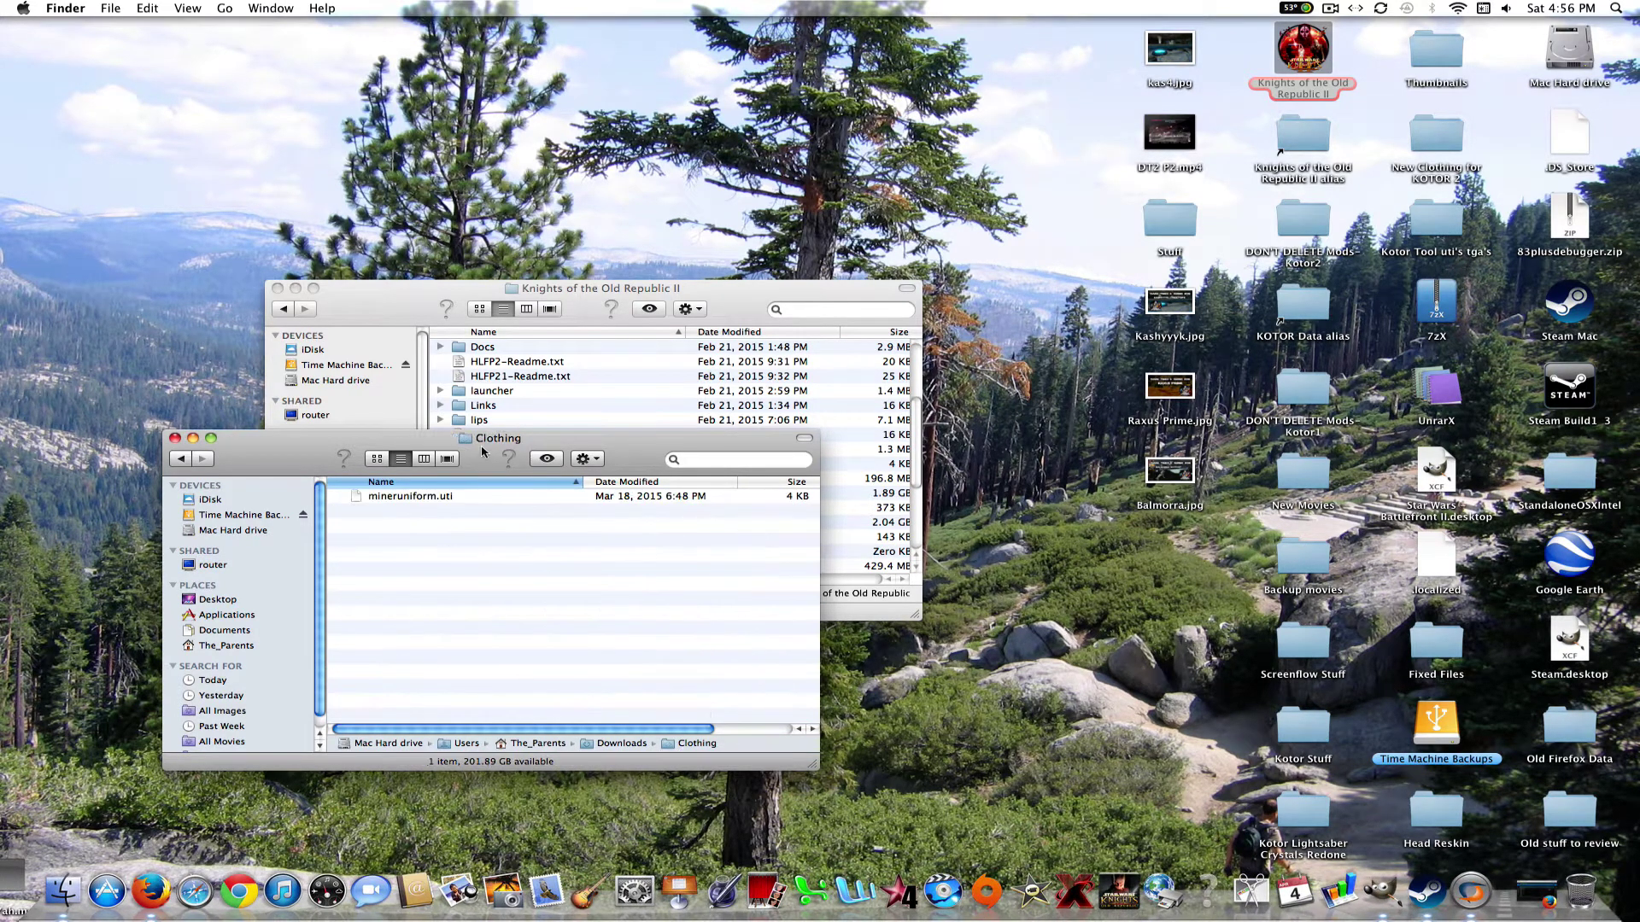
pyautogui.moveTo(482, 451); pyautogui.dragTo(573, 533)
pyautogui.moveTo(602, 289); pyautogui.dragTo(650, 154)
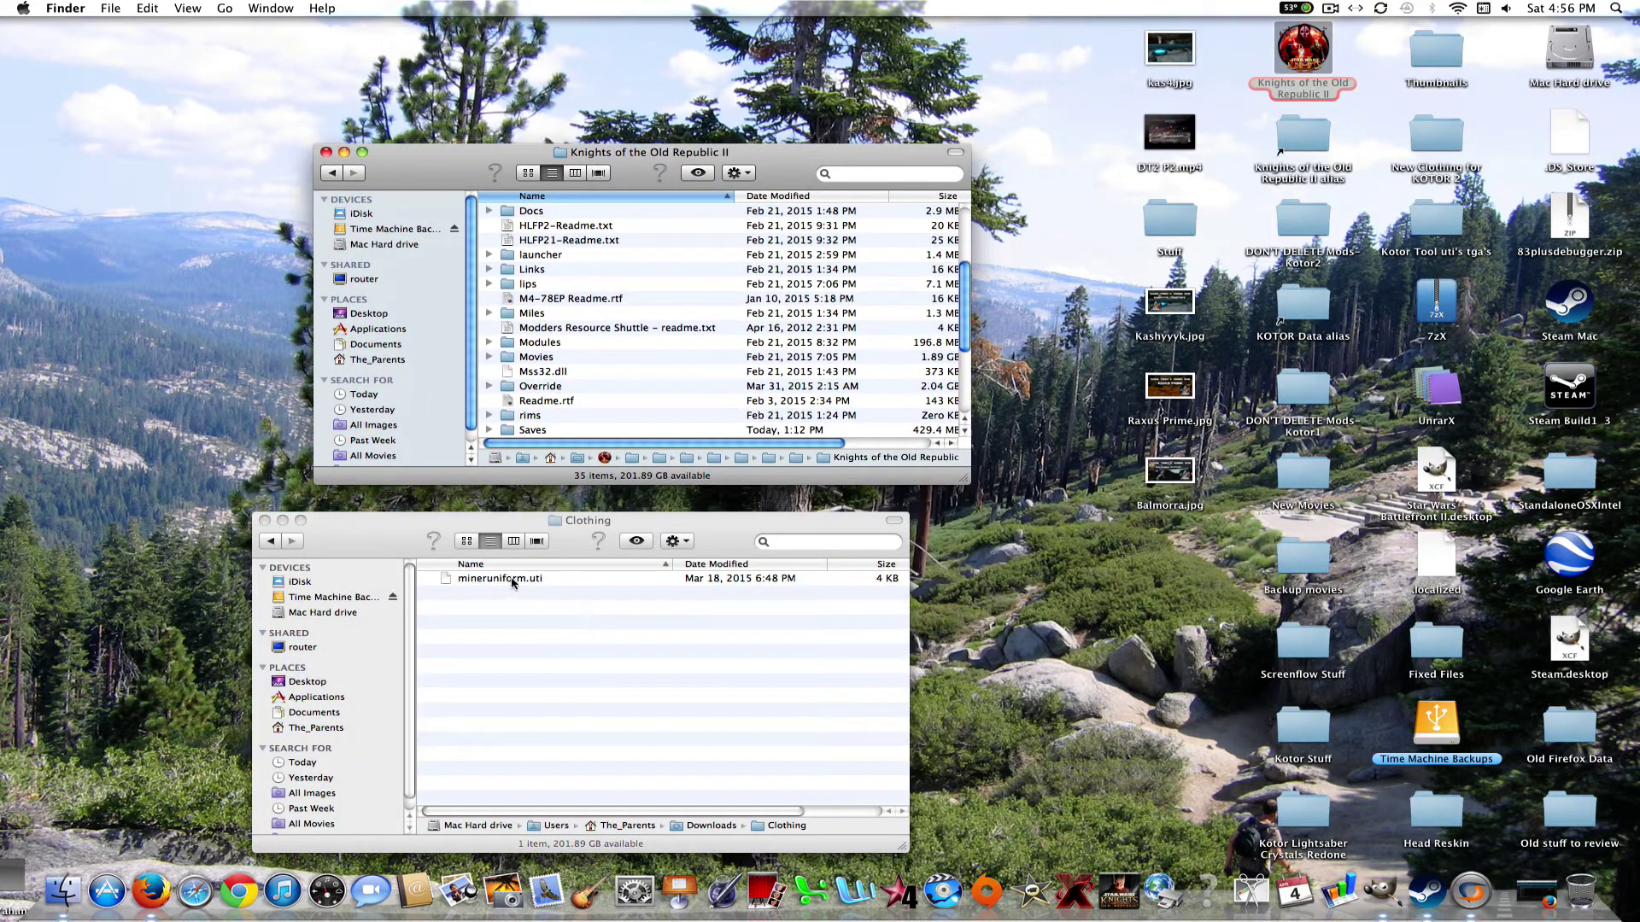
pyautogui.moveTo(519, 584); pyautogui.dragTo(620, 642)
# Step: From Downloads, open the Curse of the Sith v1.1 folder and run its TSLPatcher.exe in CrossOver
pyautogui.click(272, 542)
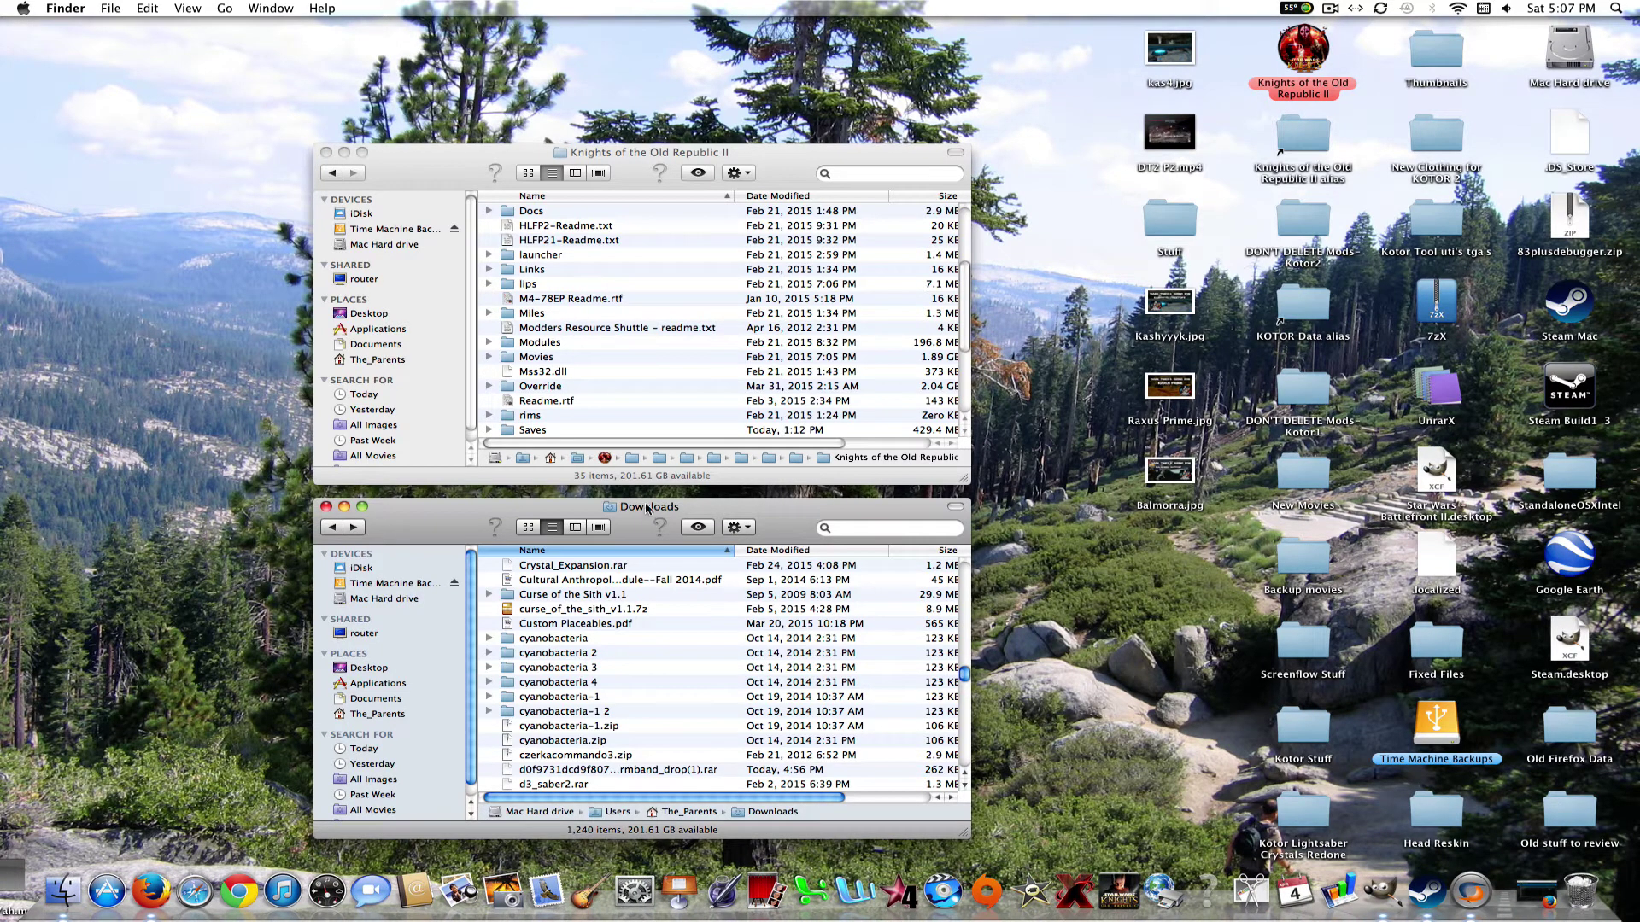
pyautogui.doubleClick(569, 594)
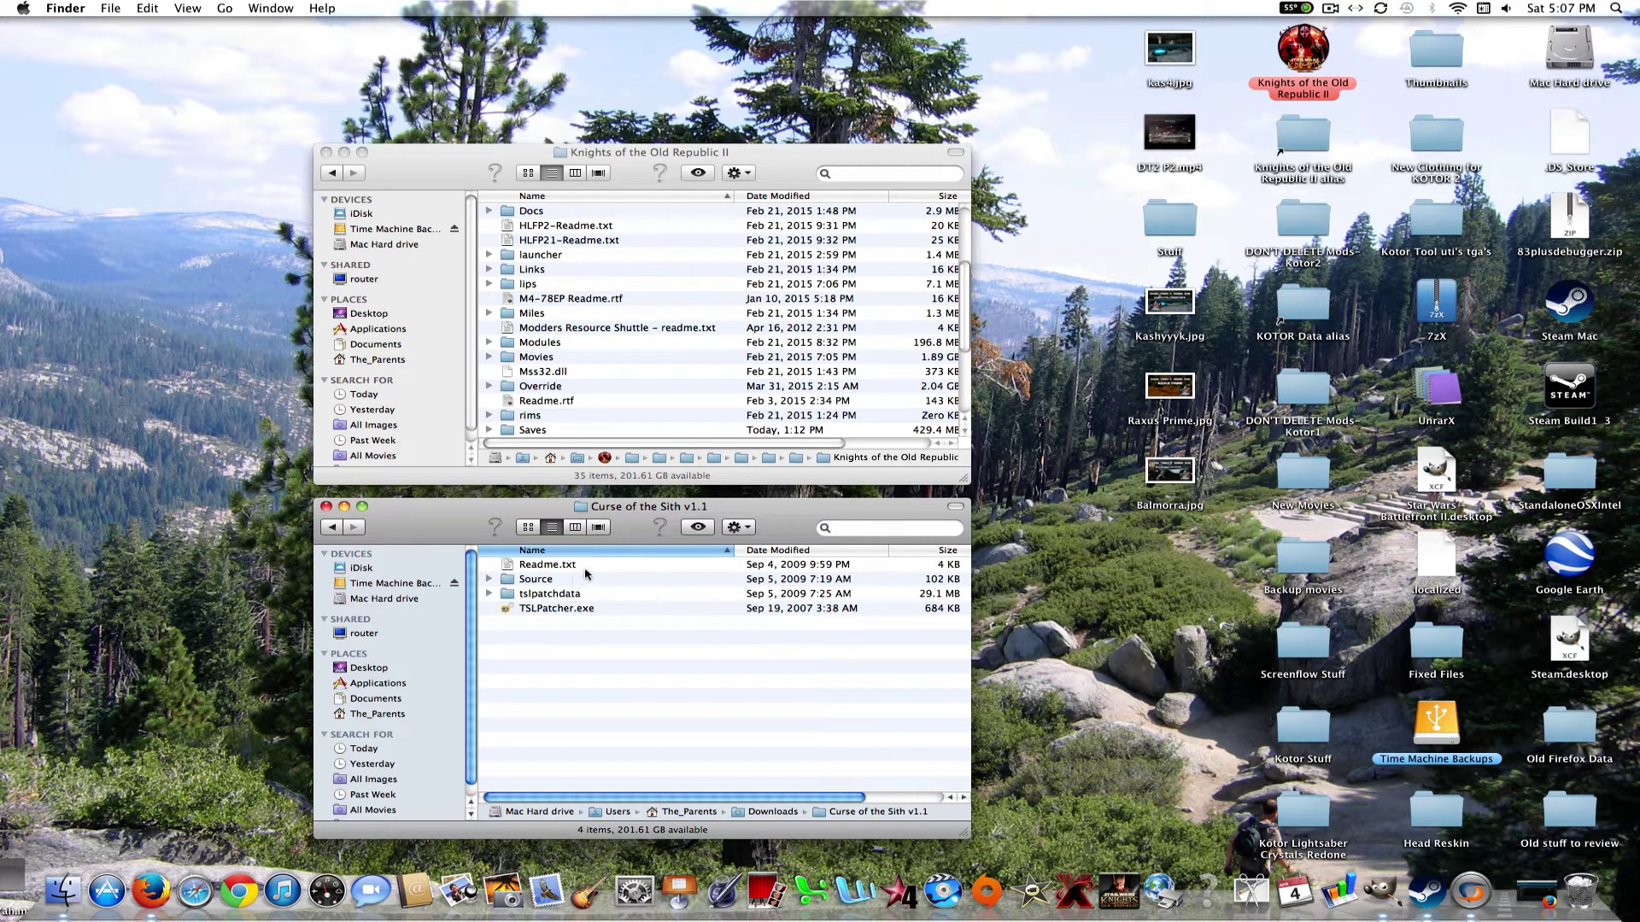
pyautogui.doubleClick(556, 608)
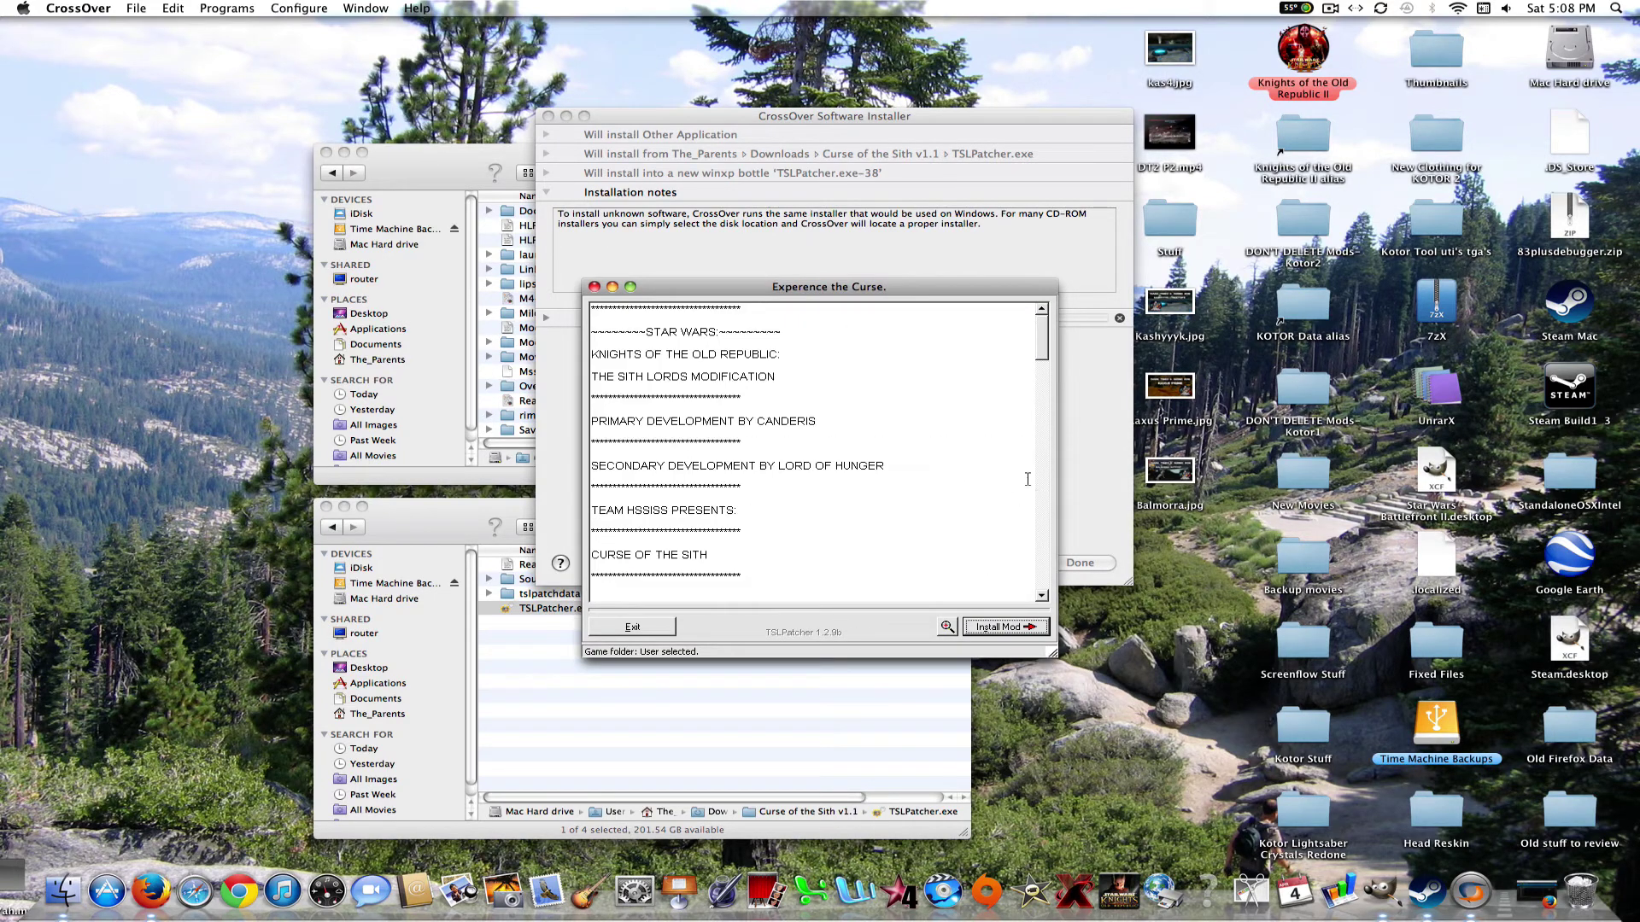
# Step: Start the Curse of the Sith install and expand the drive root, Users, The_Parents and Desktop folders
pyautogui.click(1047, 523)
pyautogui.click(1047, 523)
pyautogui.click(1032, 627)
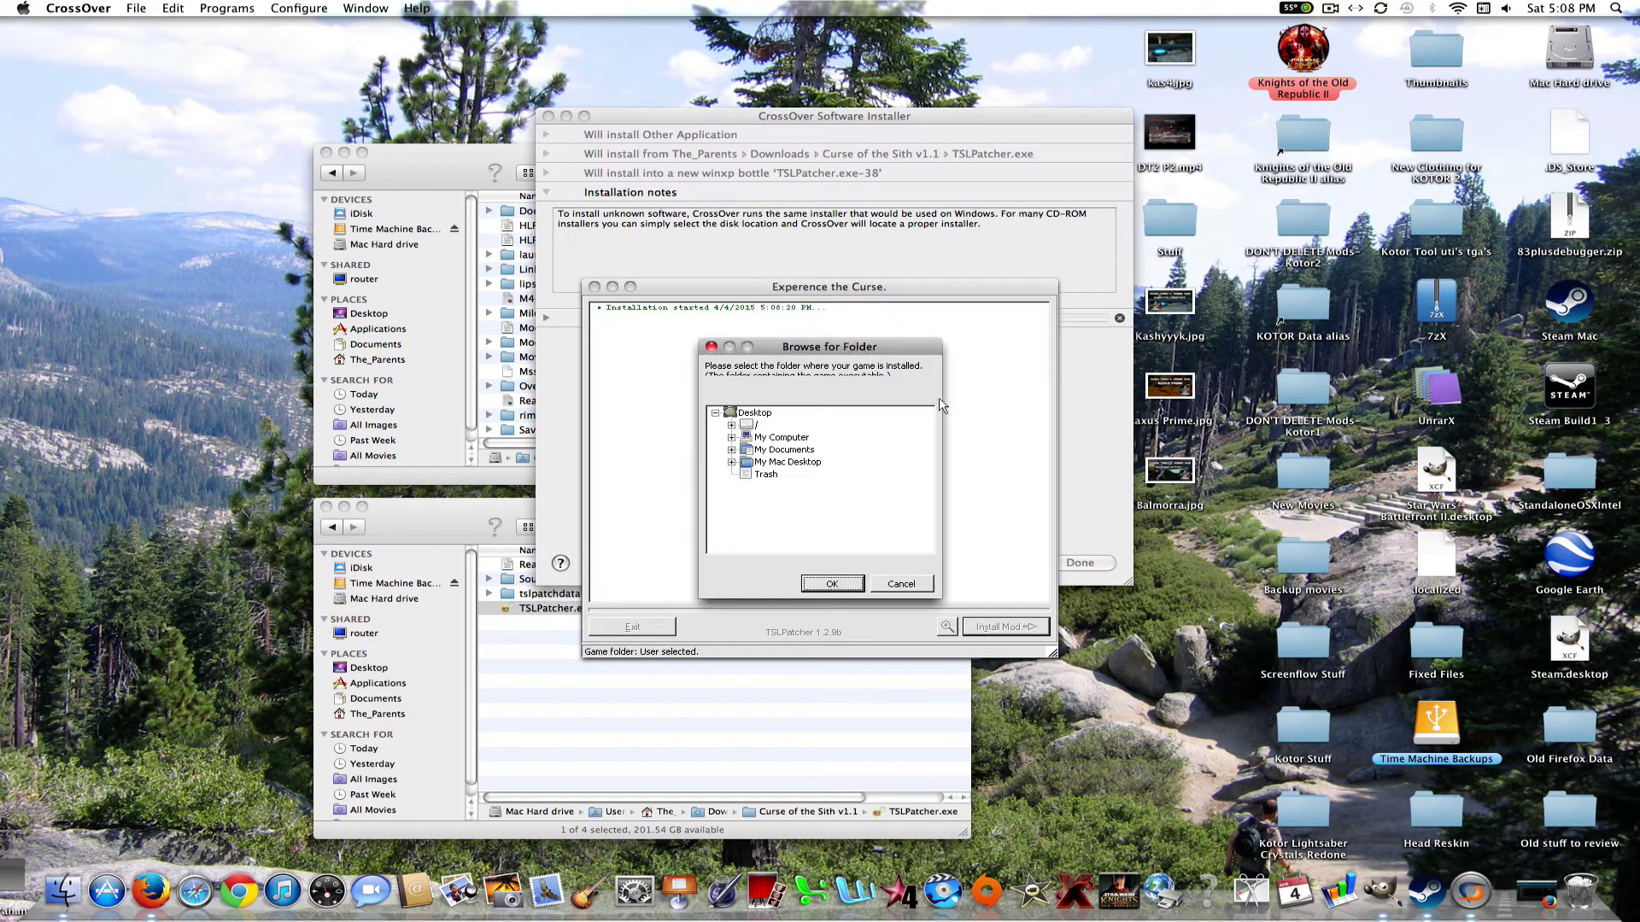
pyautogui.click(731, 426)
pyautogui.moveTo(931, 427); pyautogui.dragTo(931, 509)
pyautogui.click(748, 511)
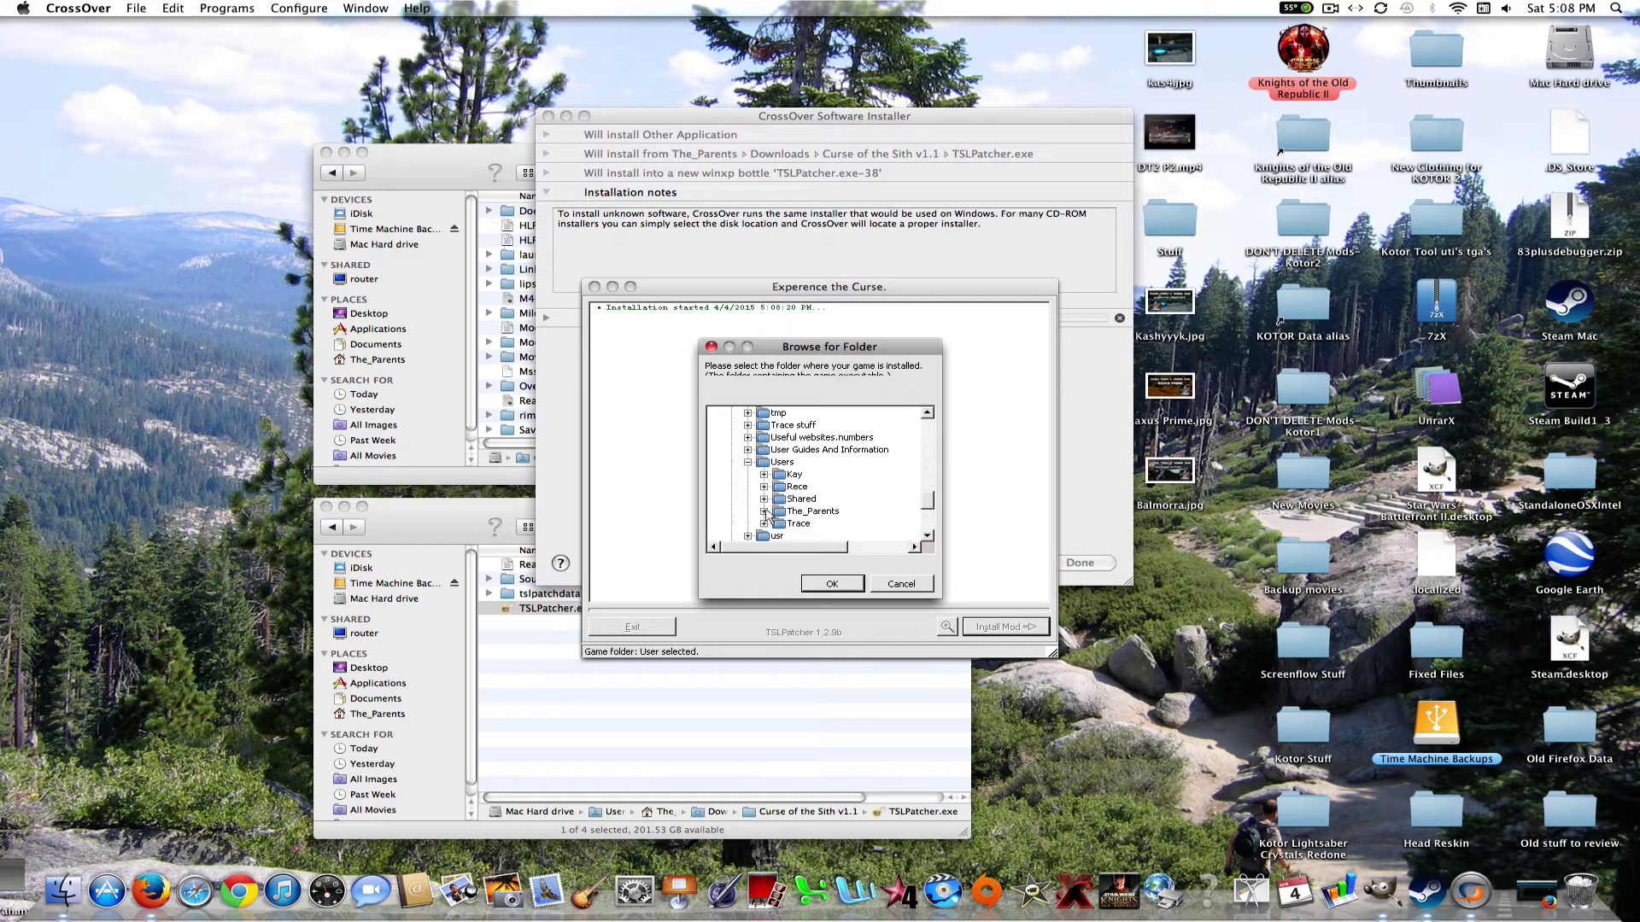
pyautogui.click(764, 512)
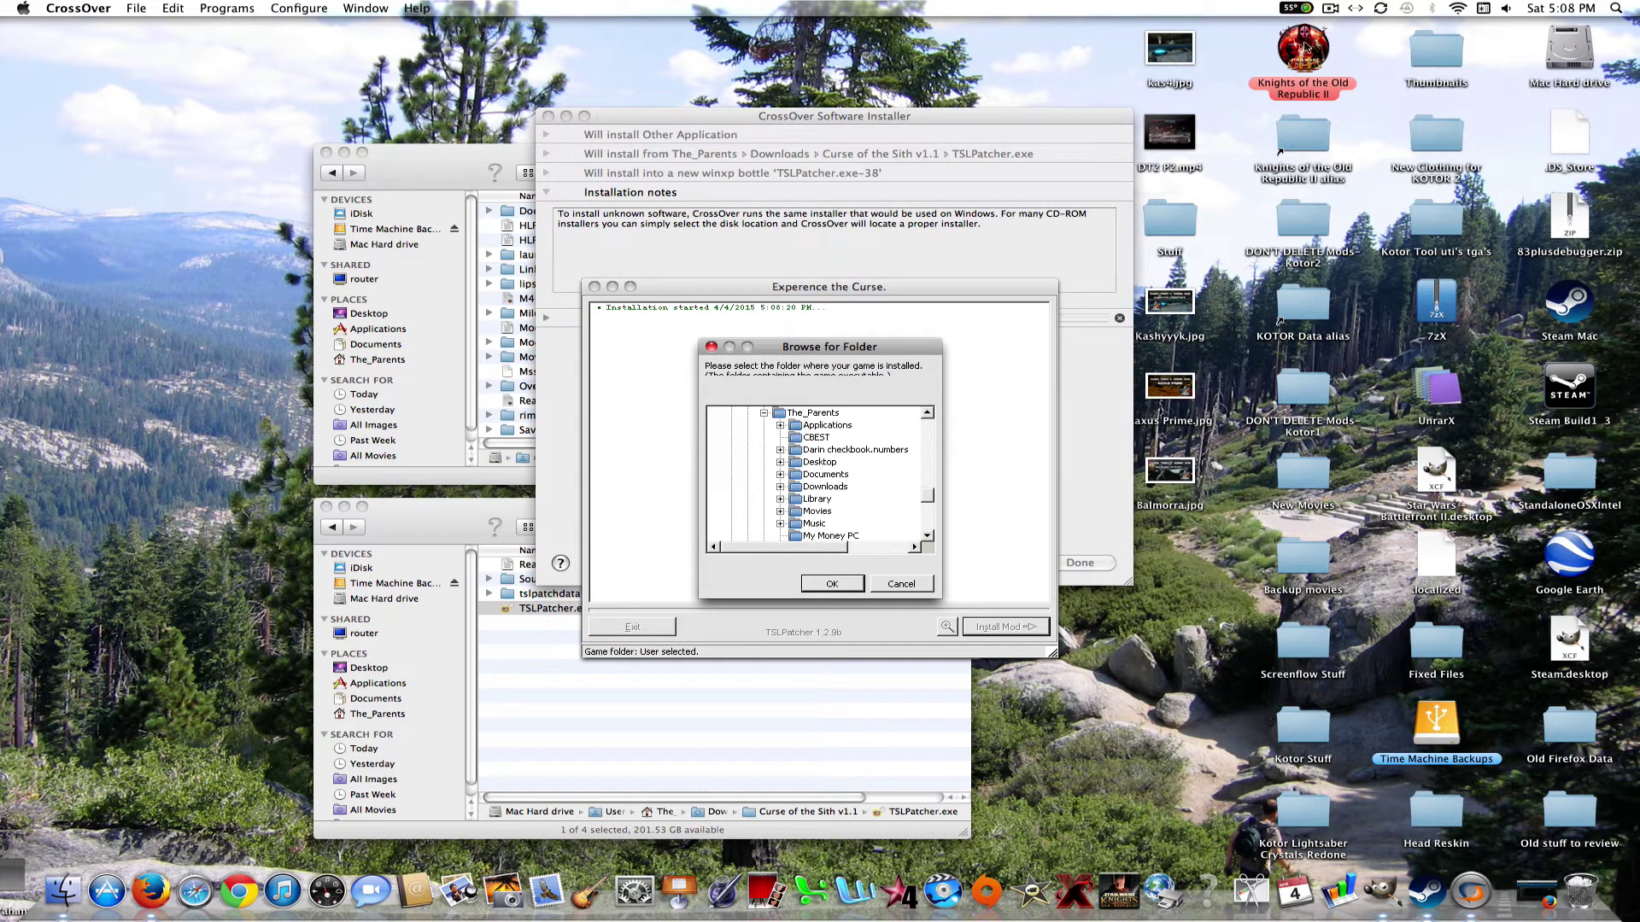
pyautogui.click(779, 462)
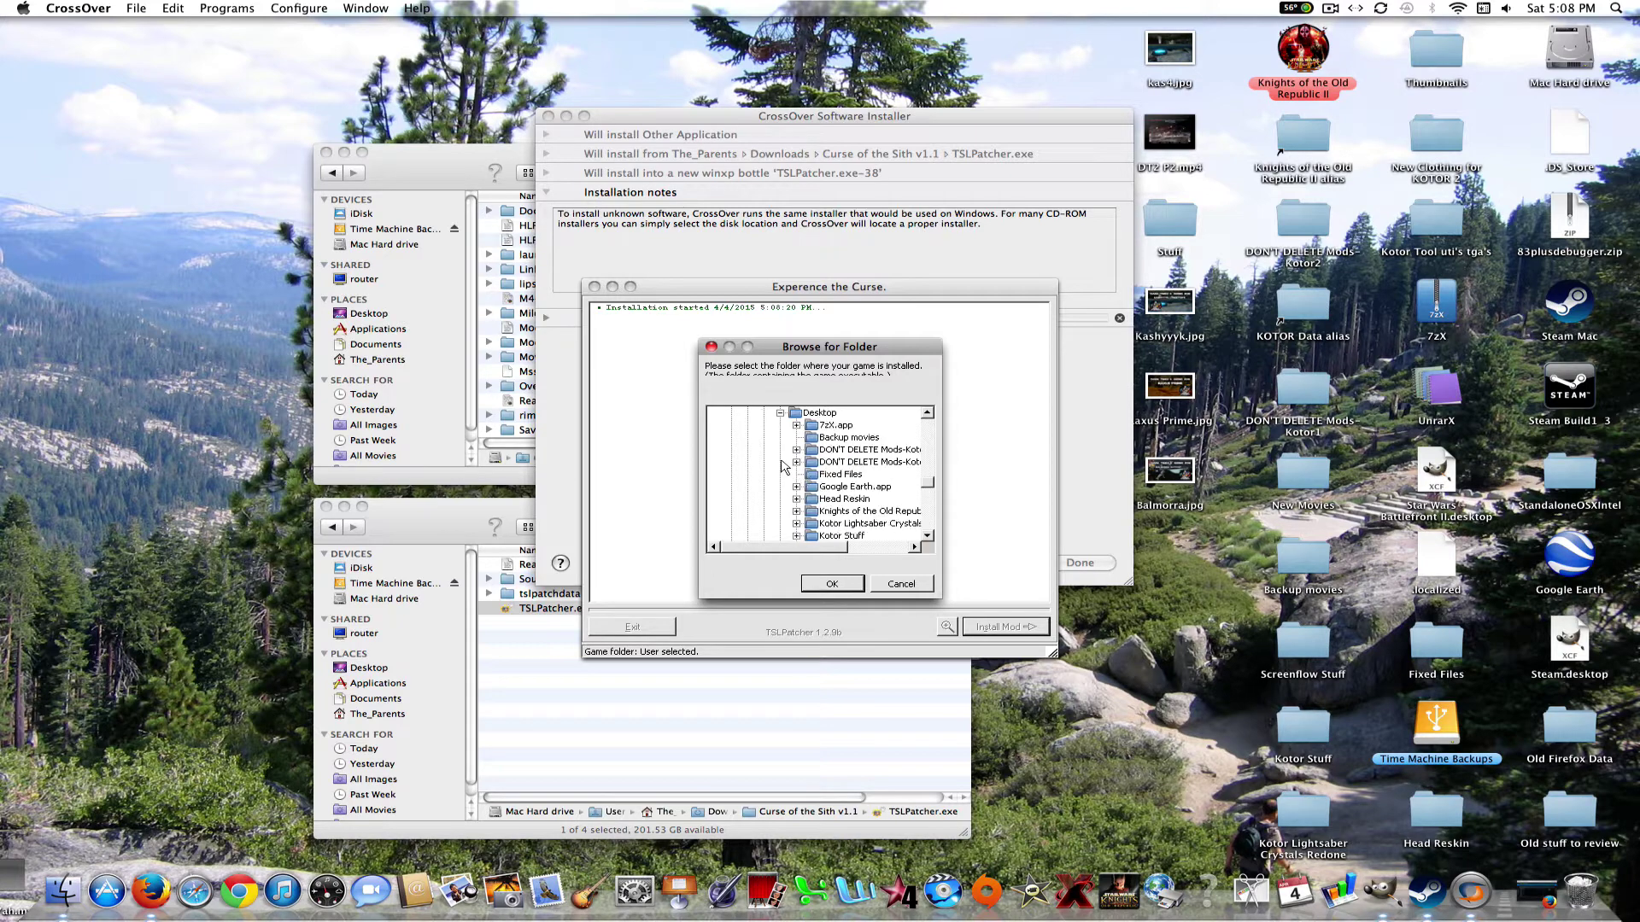
pyautogui.hscroll(4, 812, 557)
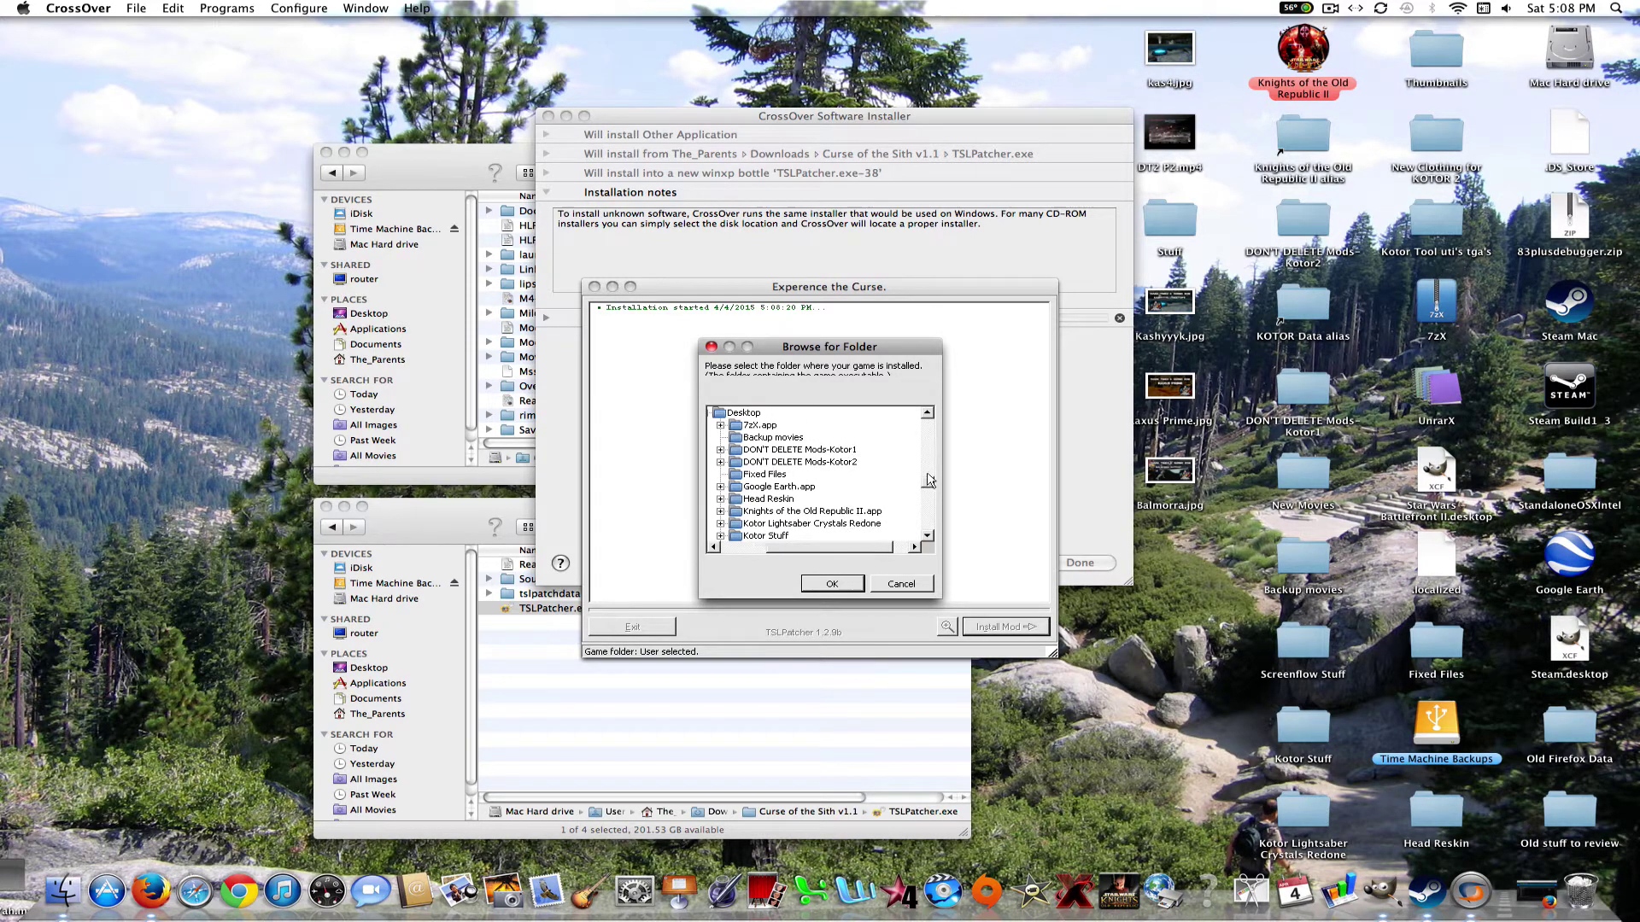
# Step: Expand the app's drive_c/Program Files/Steam/steamapps/common, pick Knights of the Old Republic II, then cancel
pyautogui.click(718, 511)
pyautogui.click(736, 511)
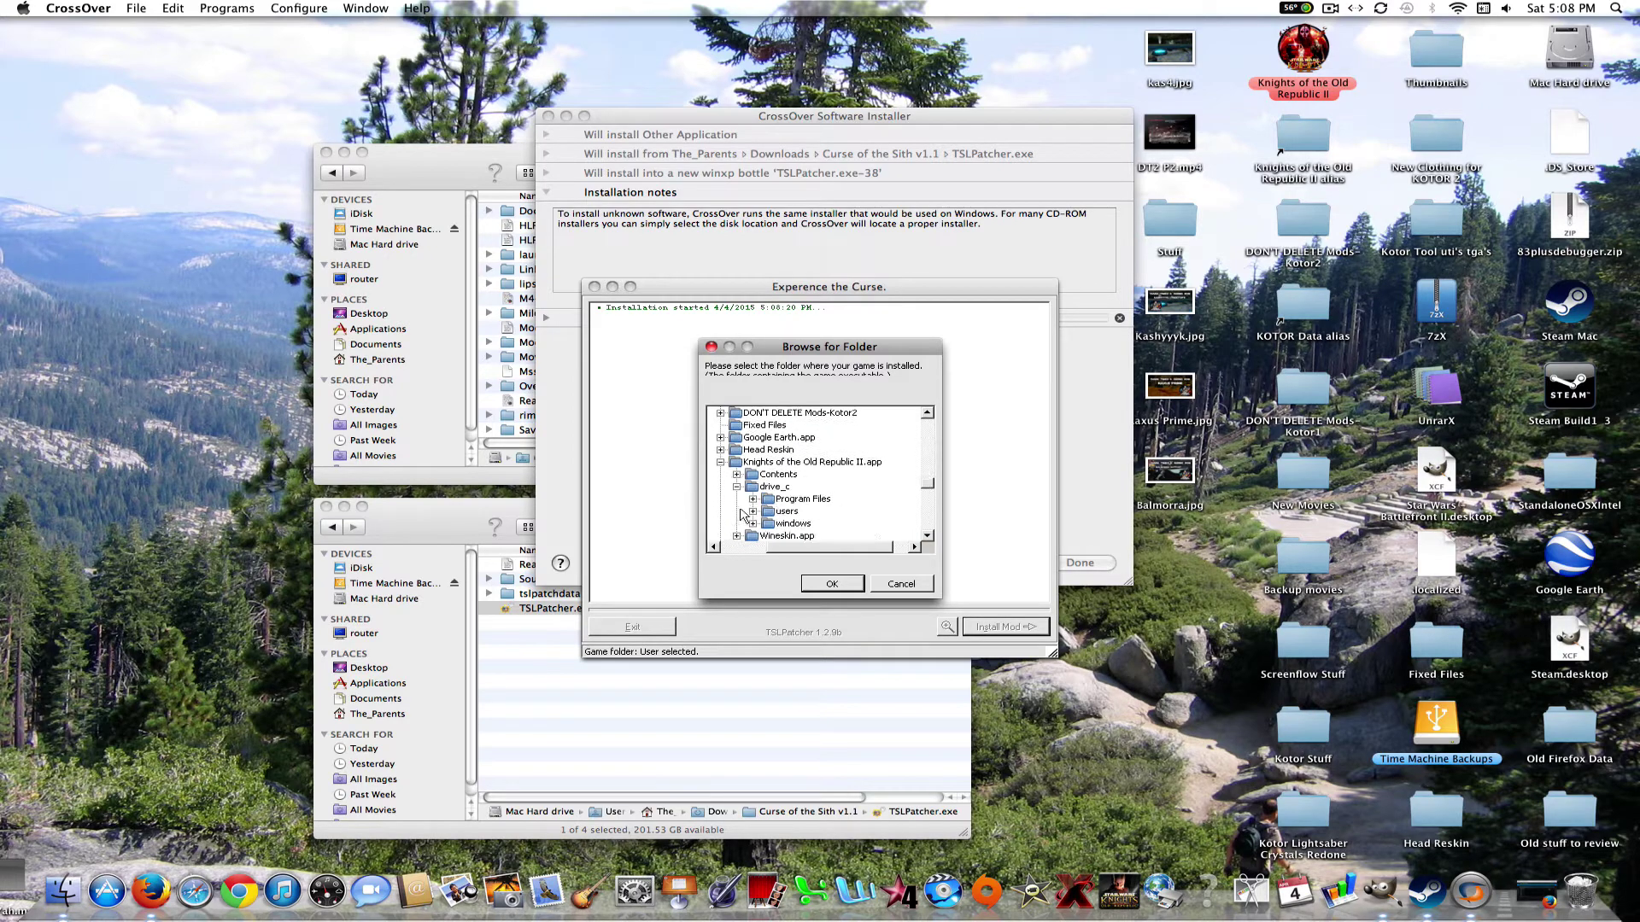
pyautogui.click(753, 499)
pyautogui.click(770, 523)
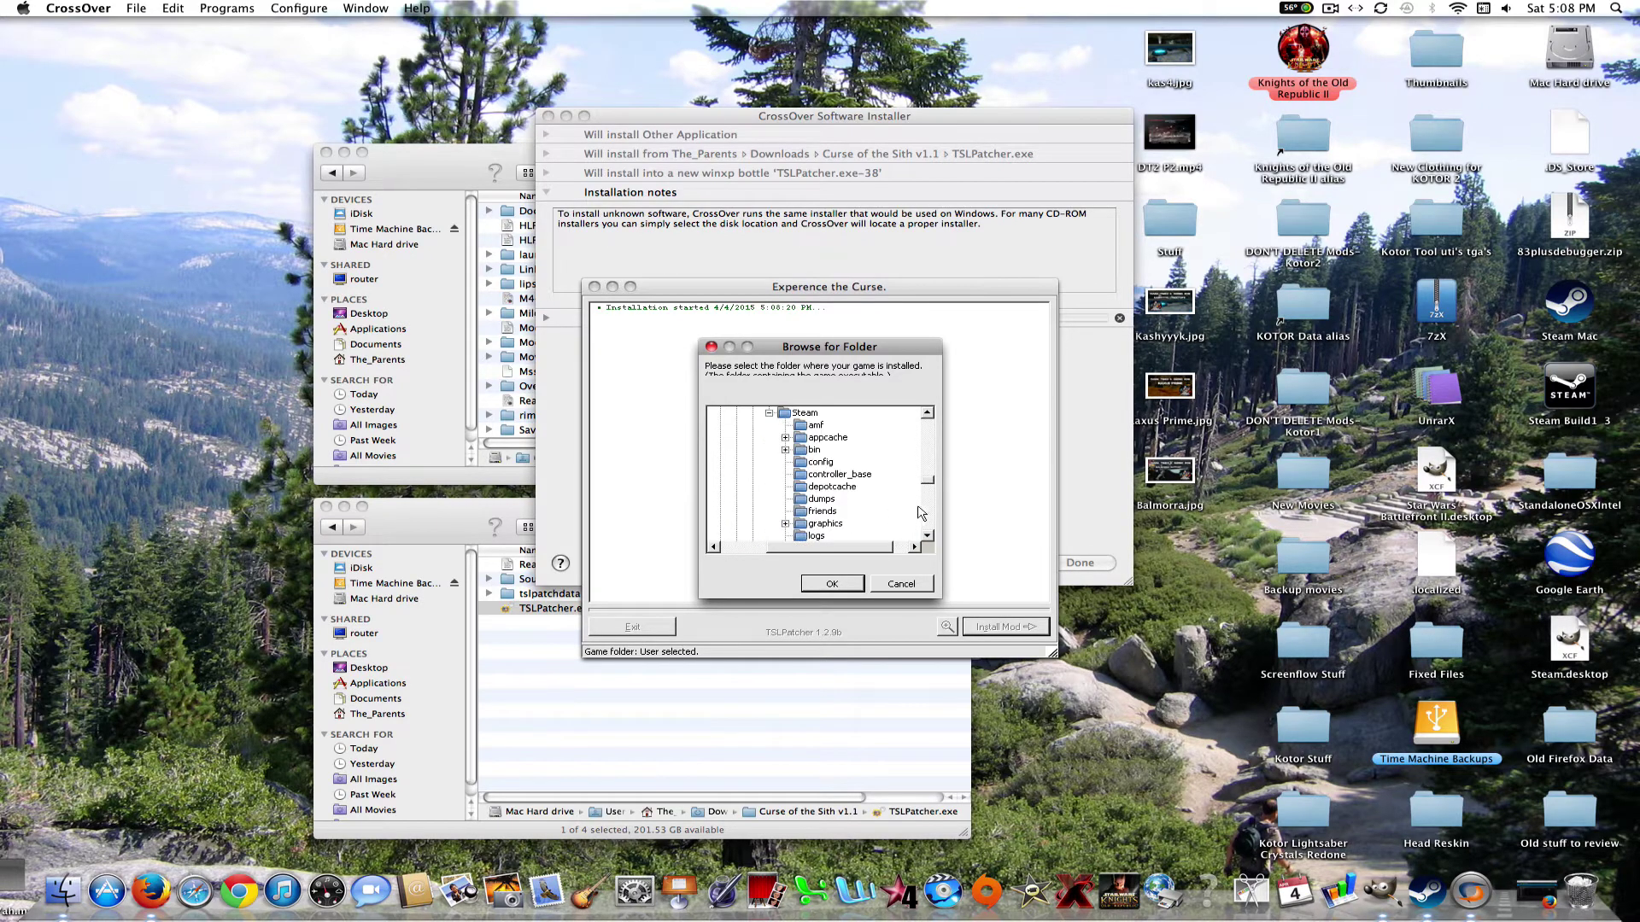
pyautogui.scroll(-5, 923, 512)
pyautogui.scroll(3, 934, 487)
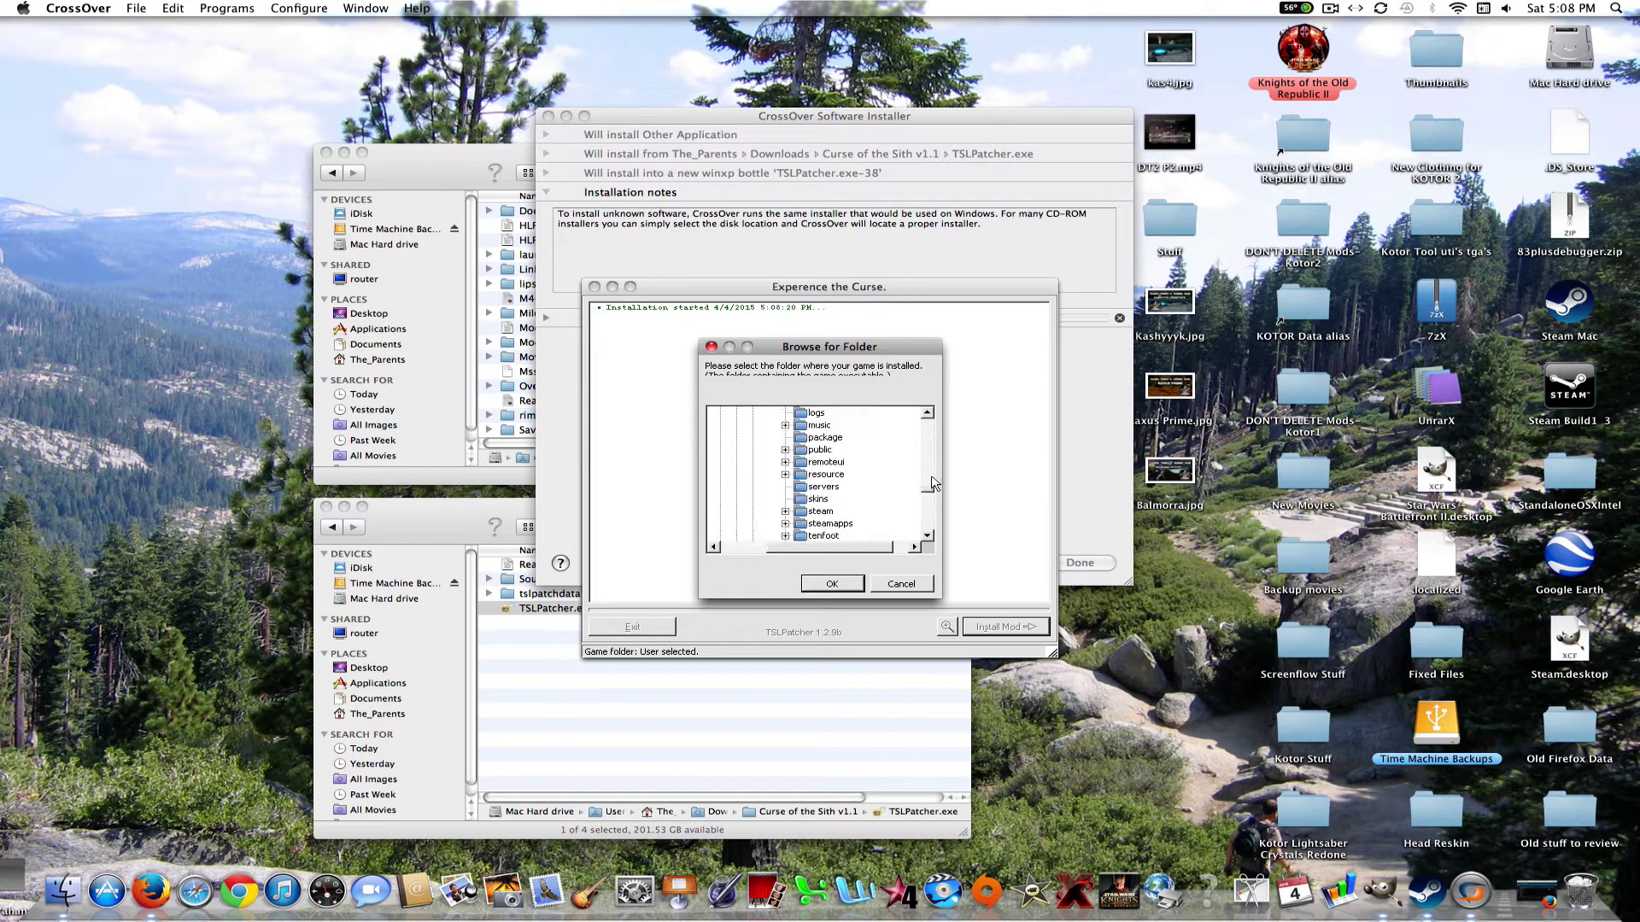
pyautogui.click(784, 523)
pyautogui.click(802, 499)
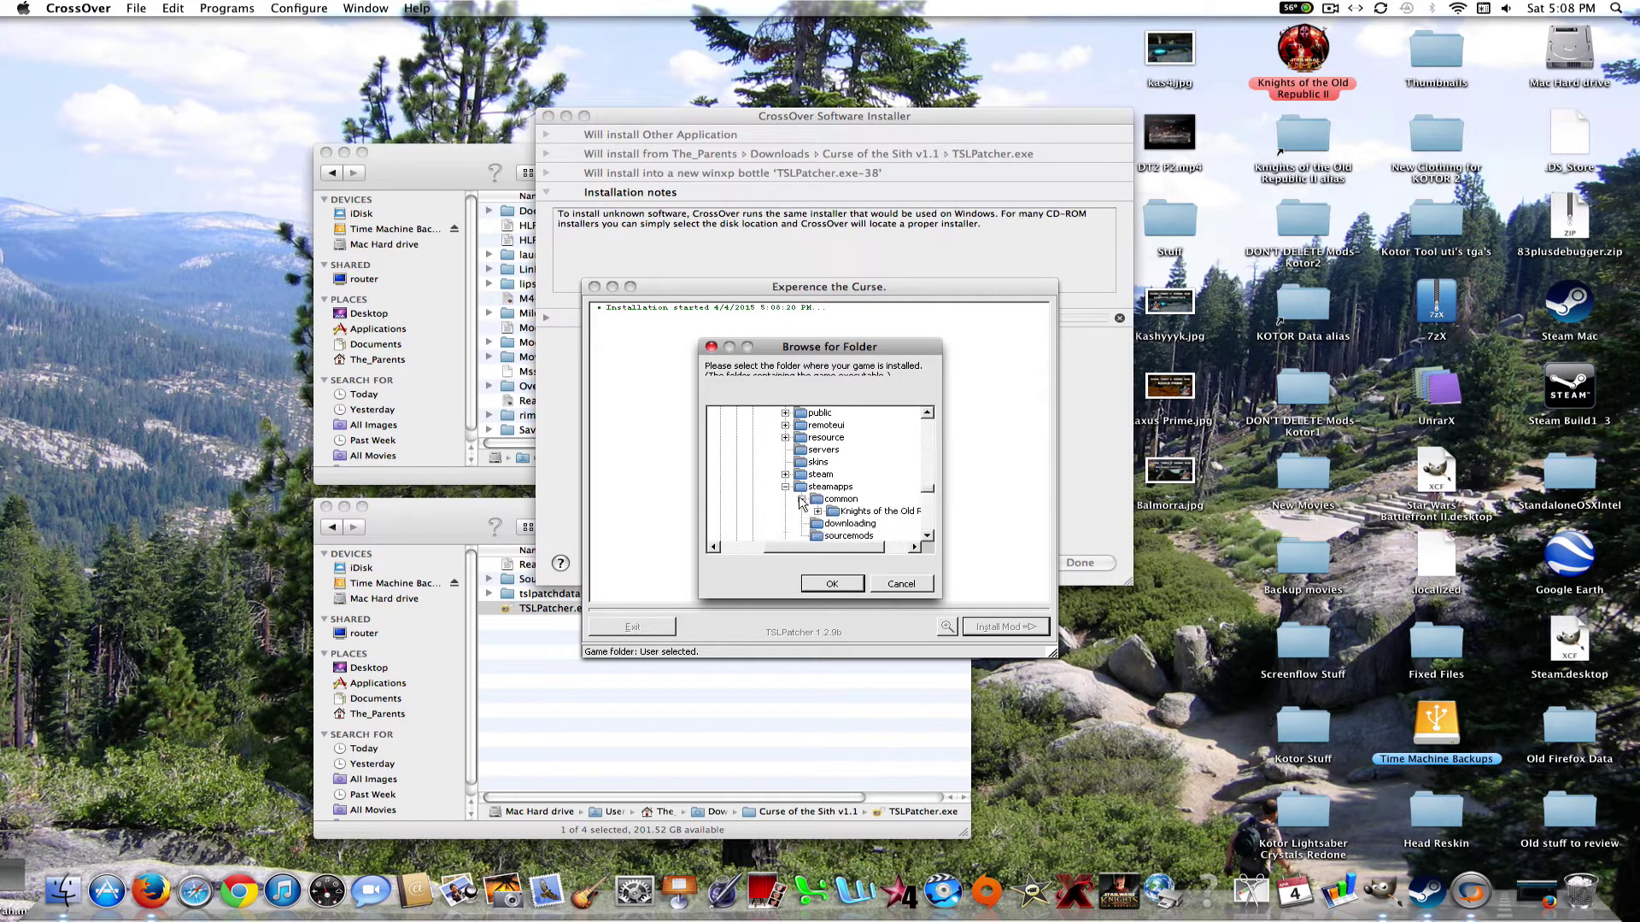
pyautogui.moveTo(818, 547); pyautogui.dragTo(873, 547)
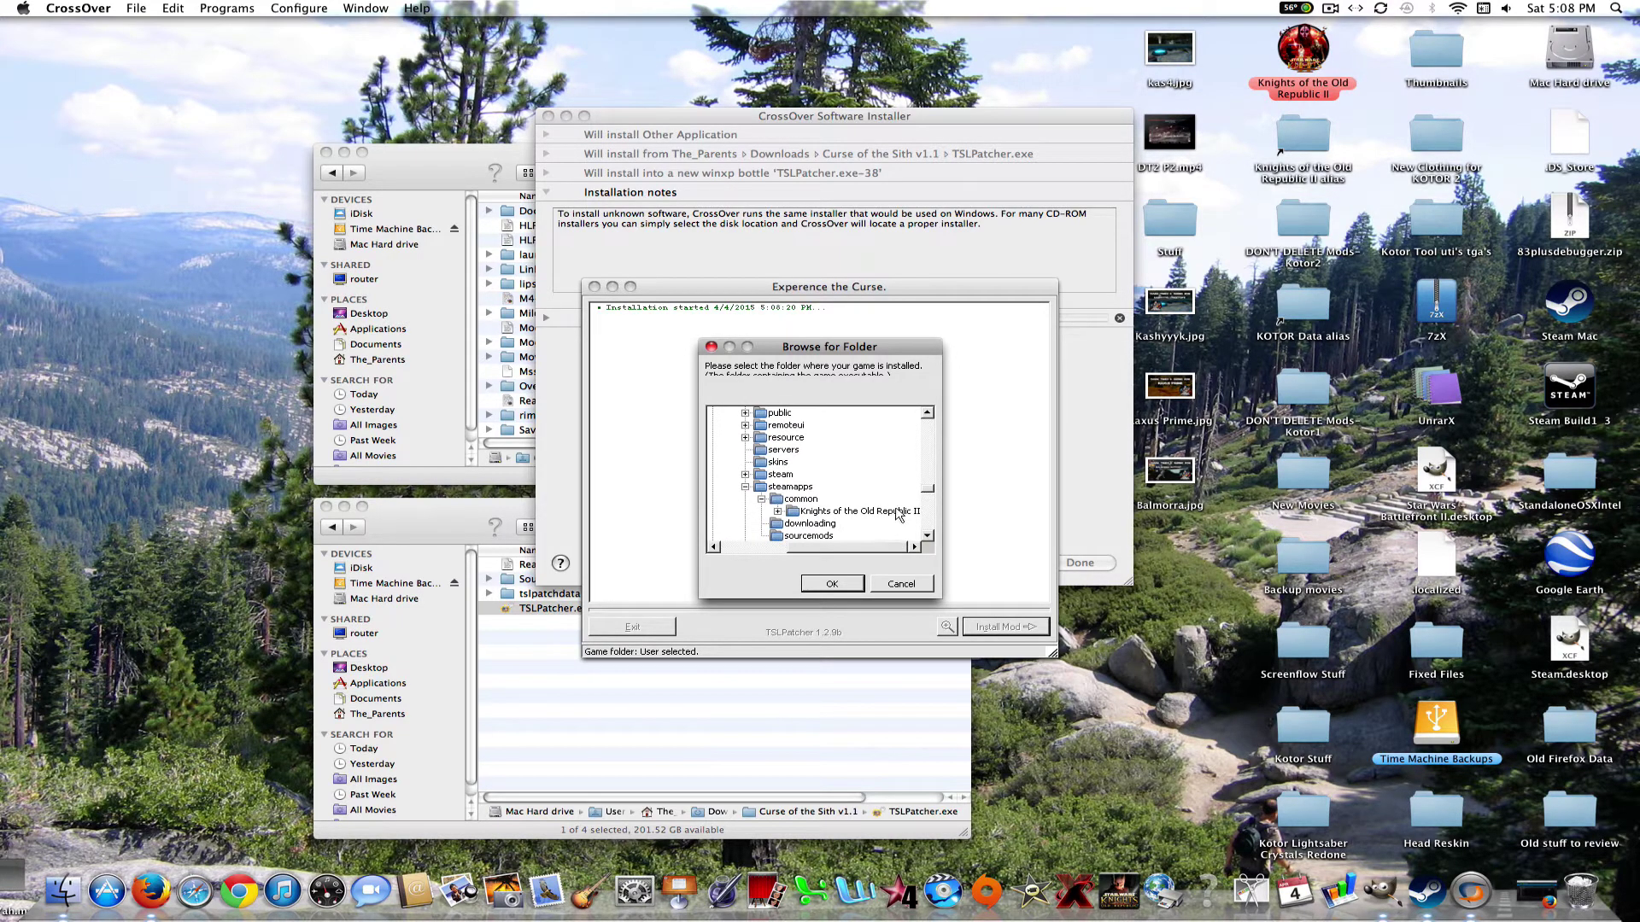
pyautogui.click(897, 512)
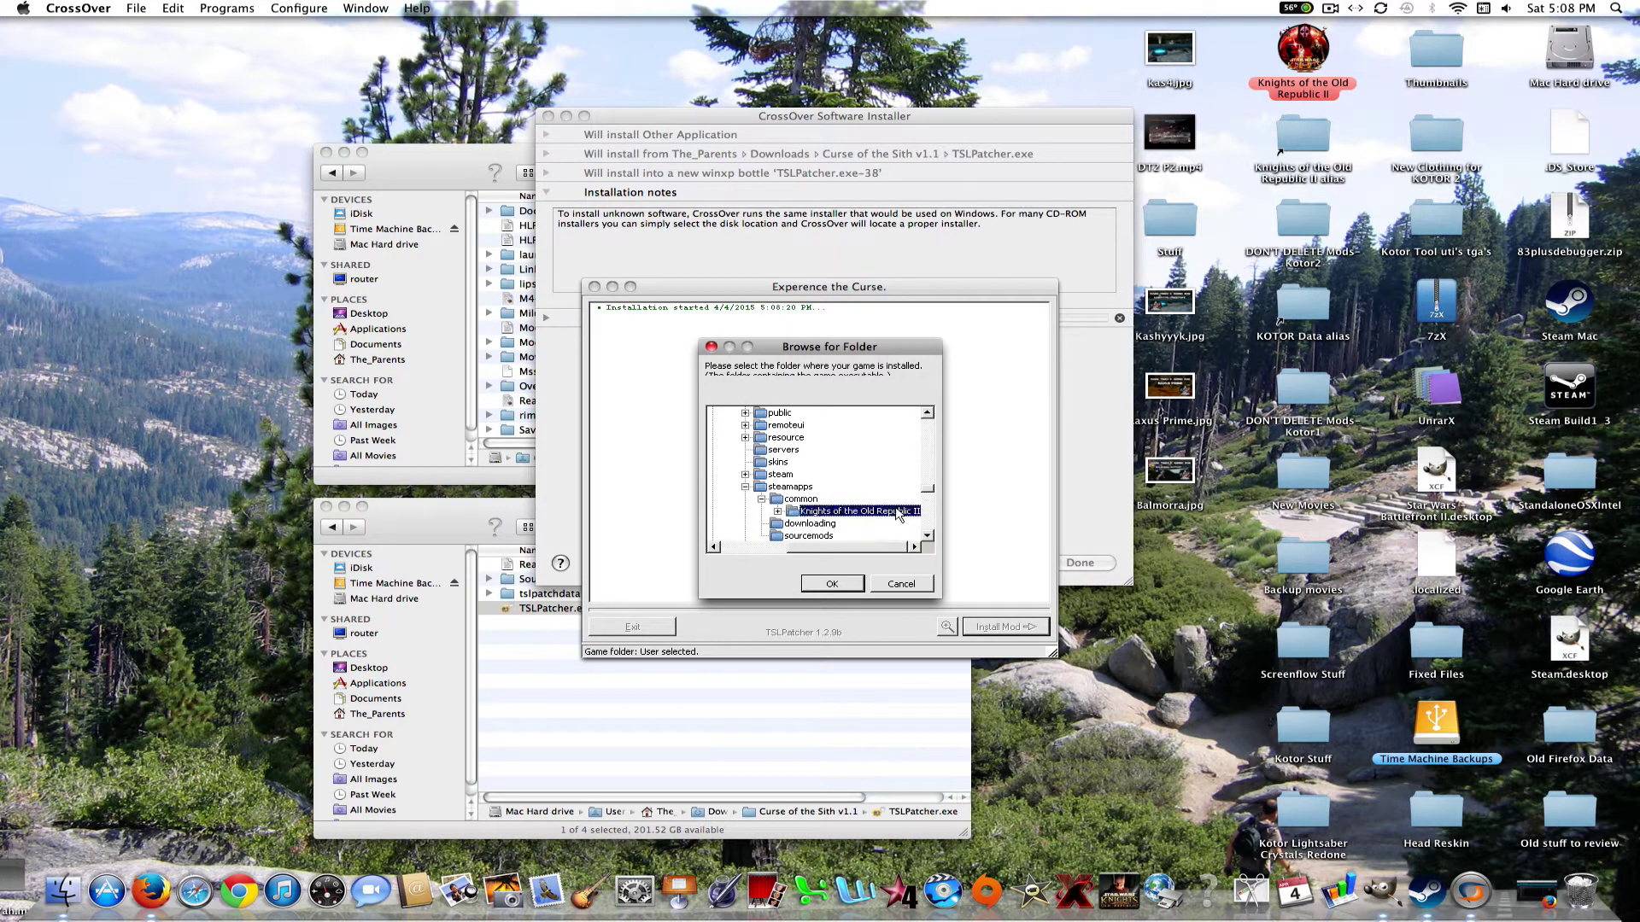
pyautogui.click(890, 586)
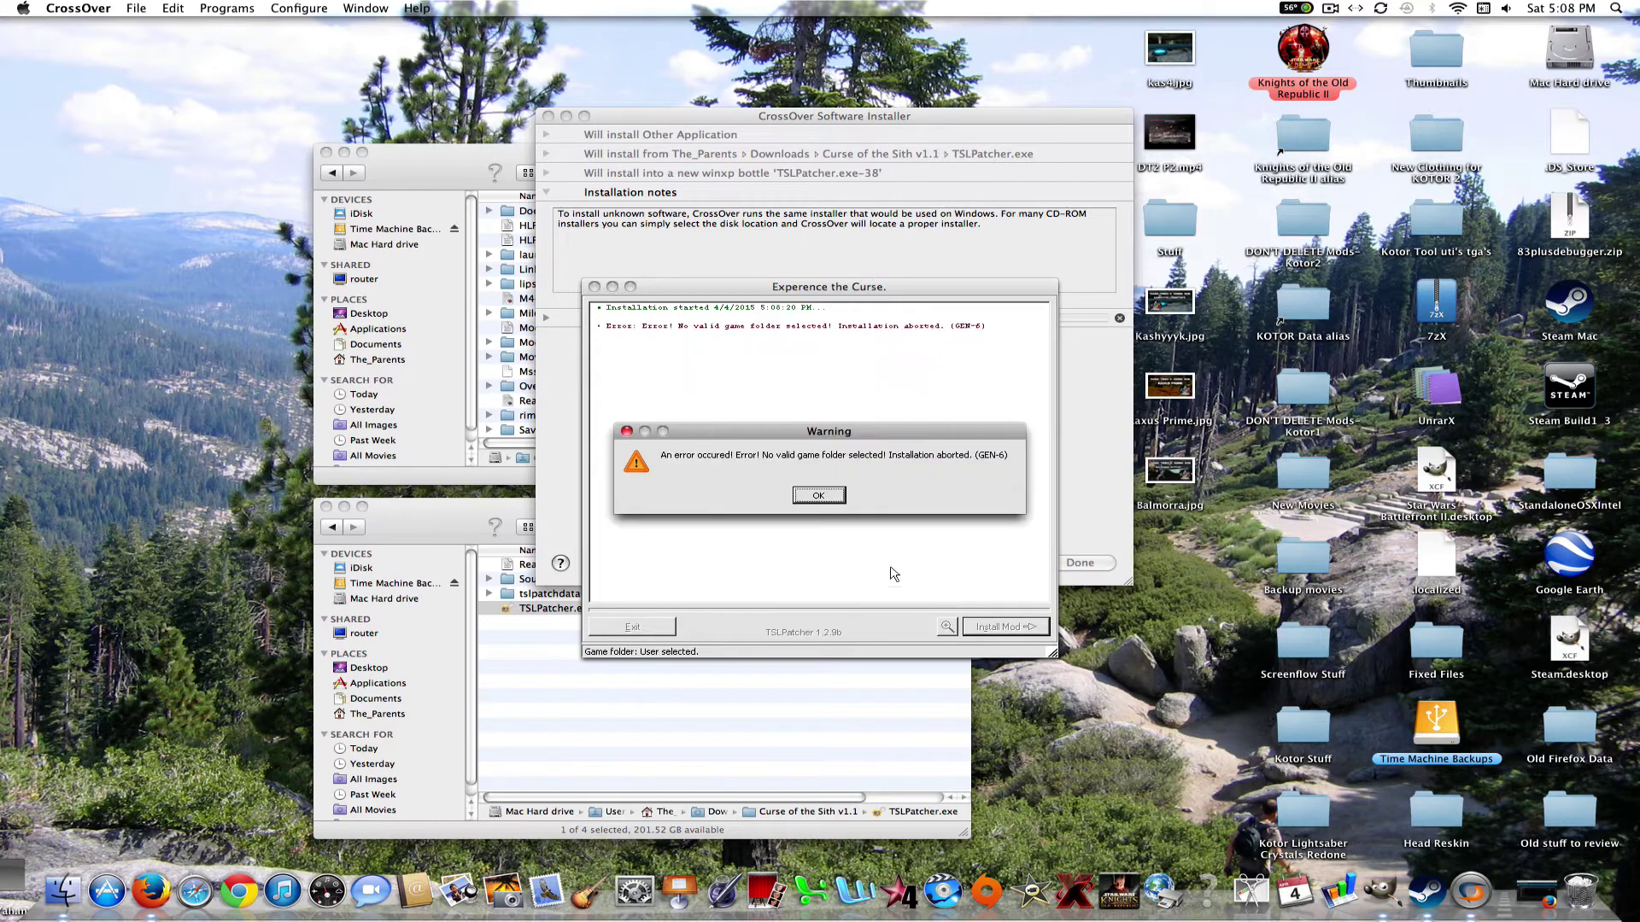
# Step: Acknowledge the aborted-install warning, exit TSLPatcher, close the CrossOver installer, and return to Firefox
pyautogui.click(826, 495)
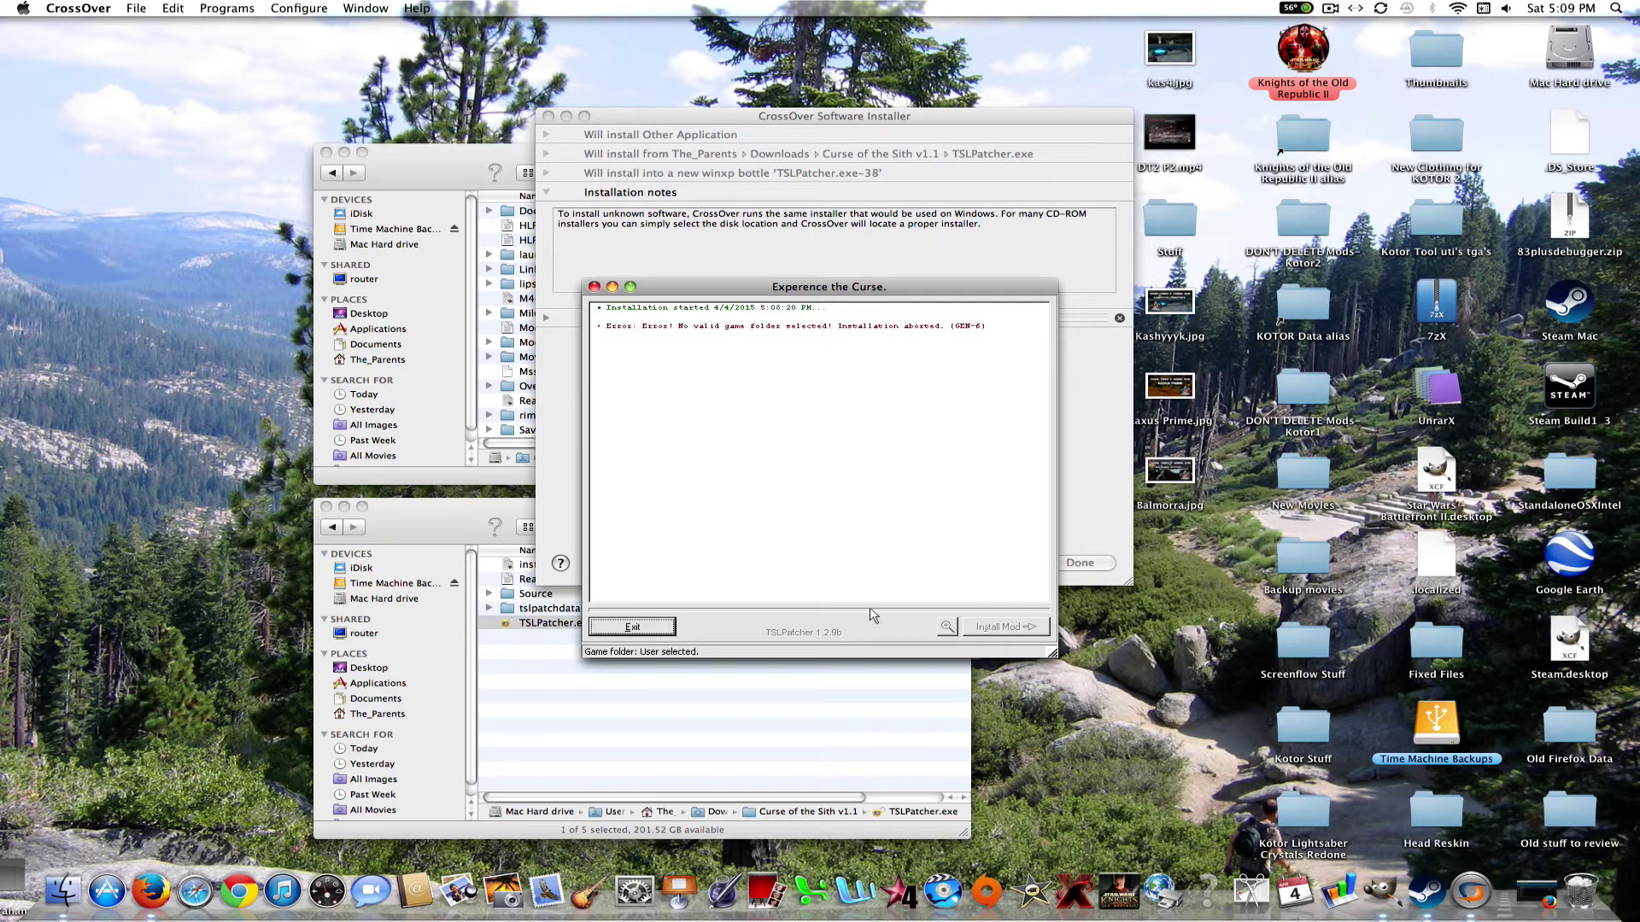
pyautogui.click(633, 628)
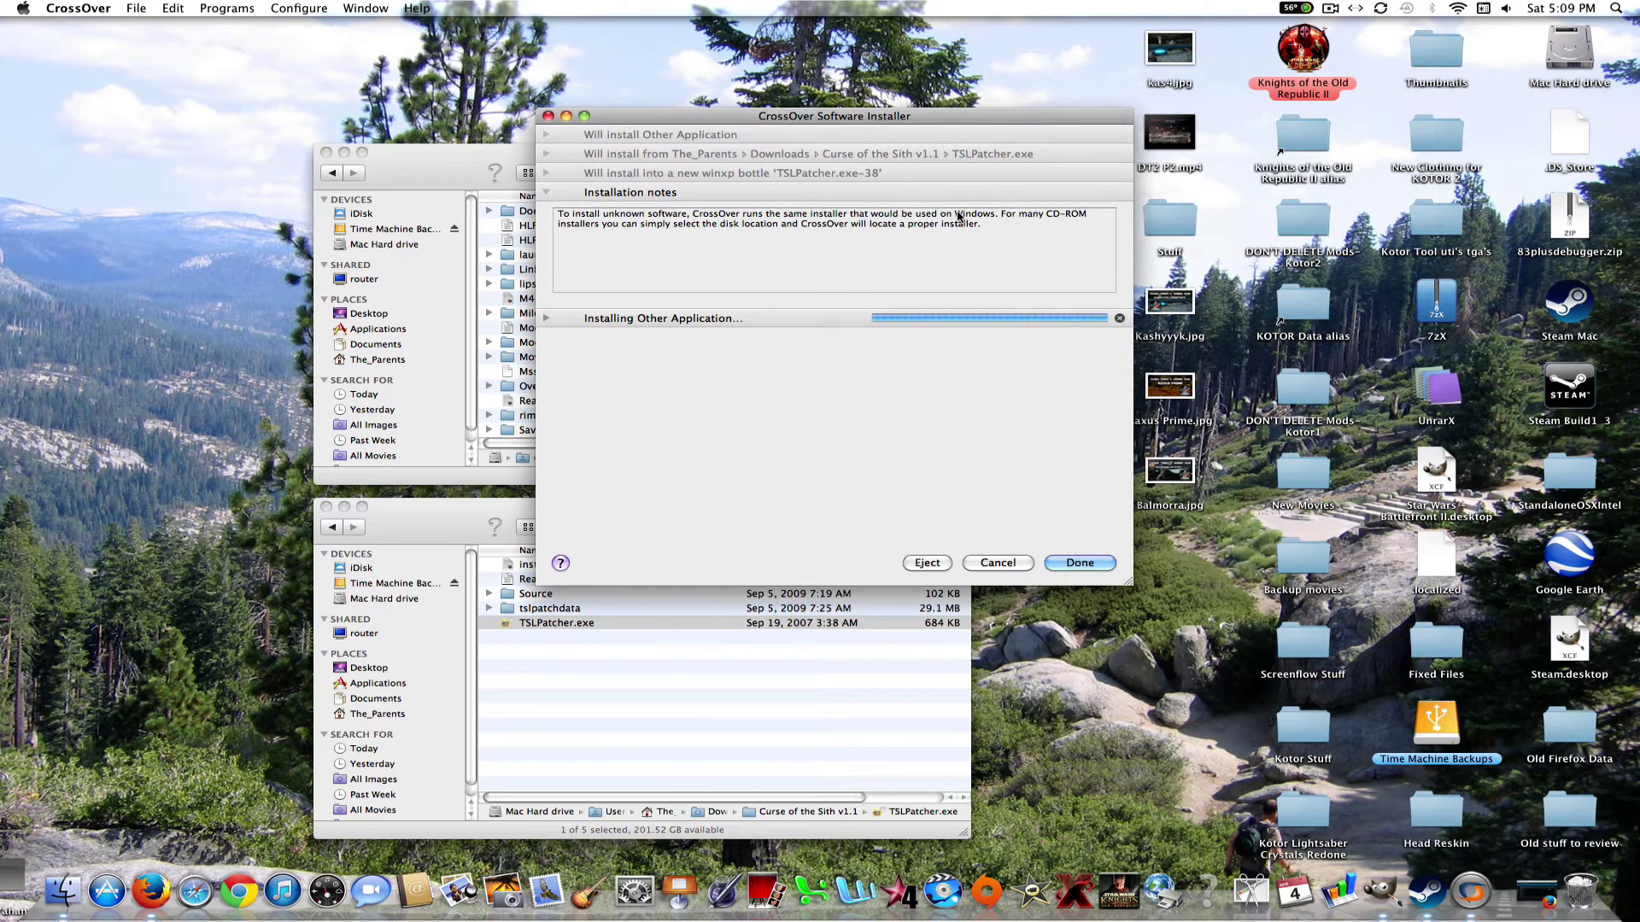
pyautogui.click(1080, 563)
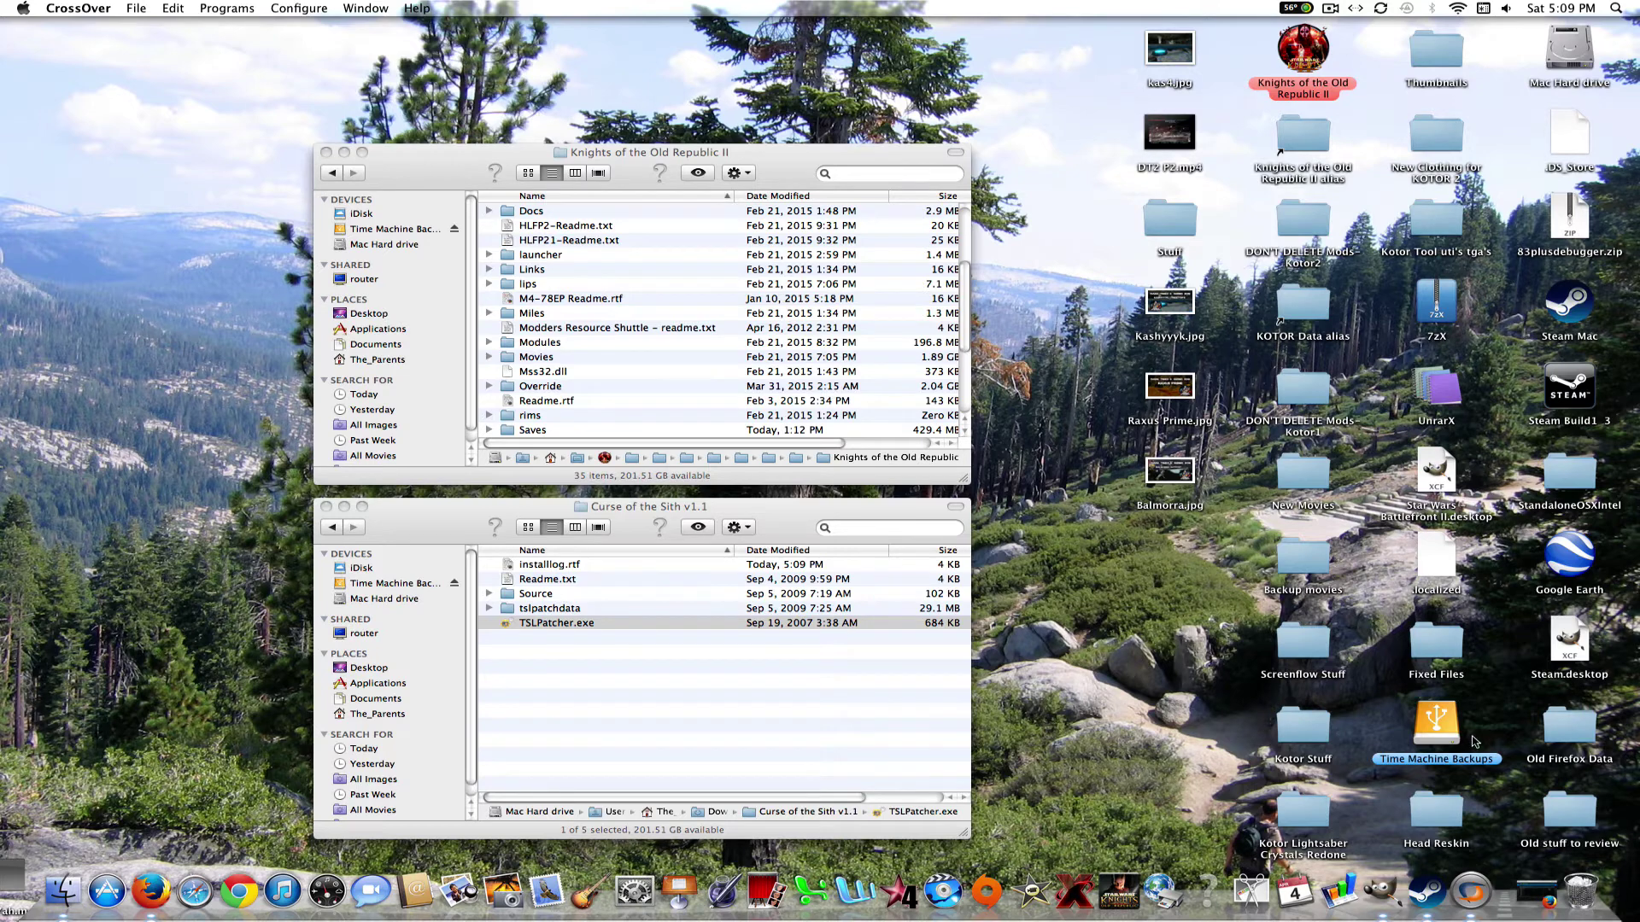
pyautogui.click(1535, 890)
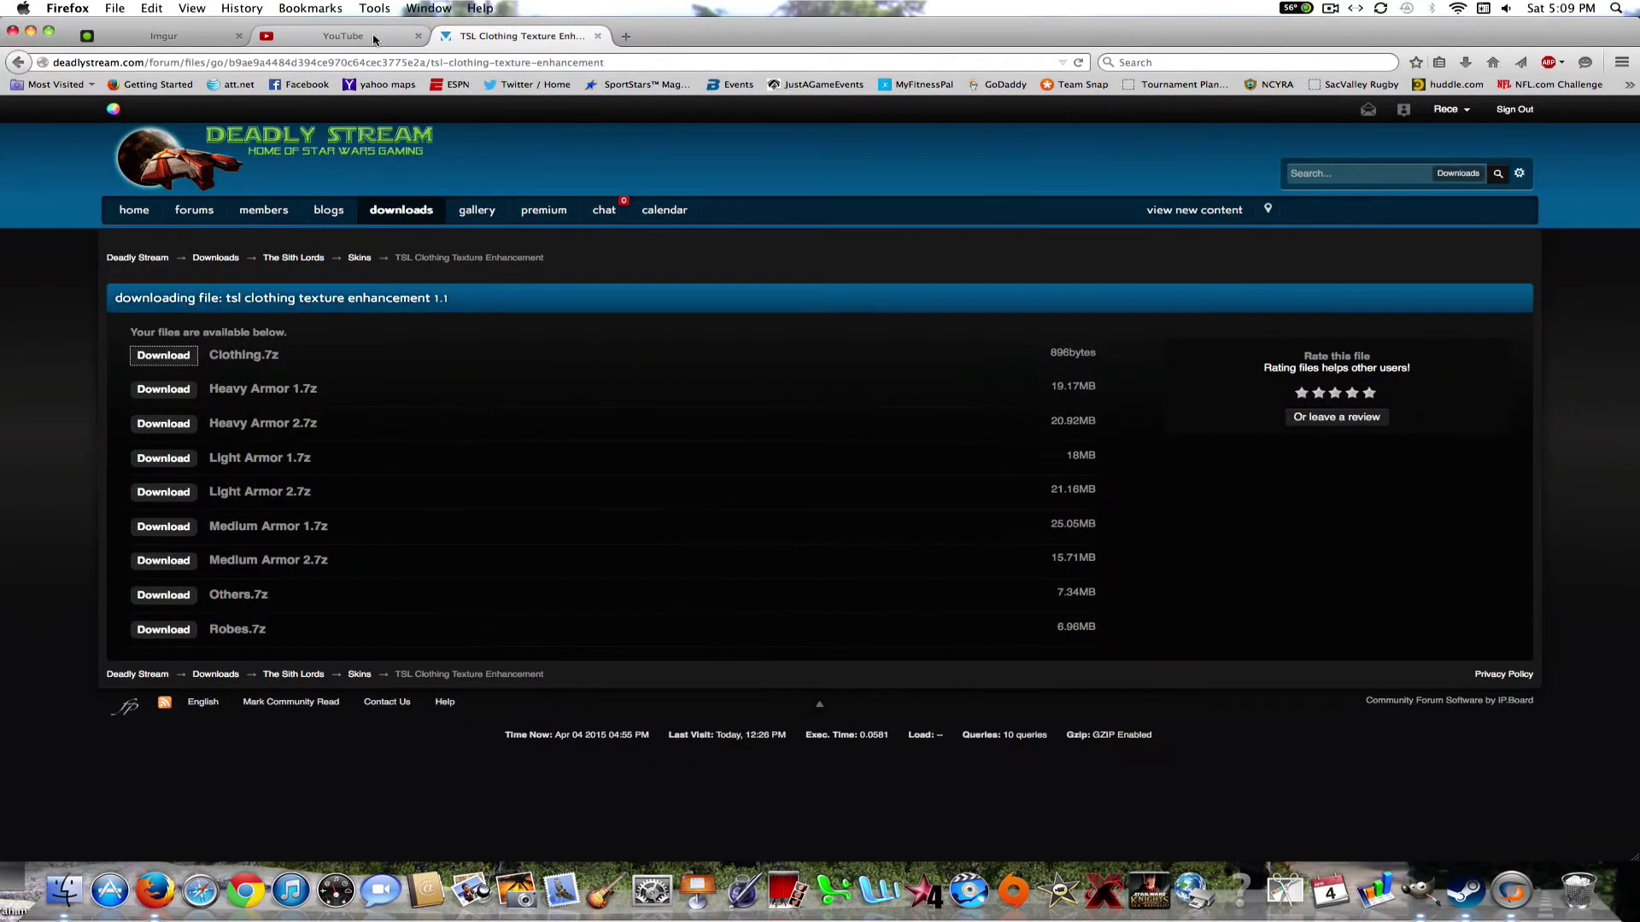
# Step: Cycle through the YouTube and Imgur tabs, then return to and scroll the TSL Clothing downloads tab
pyautogui.click(379, 39)
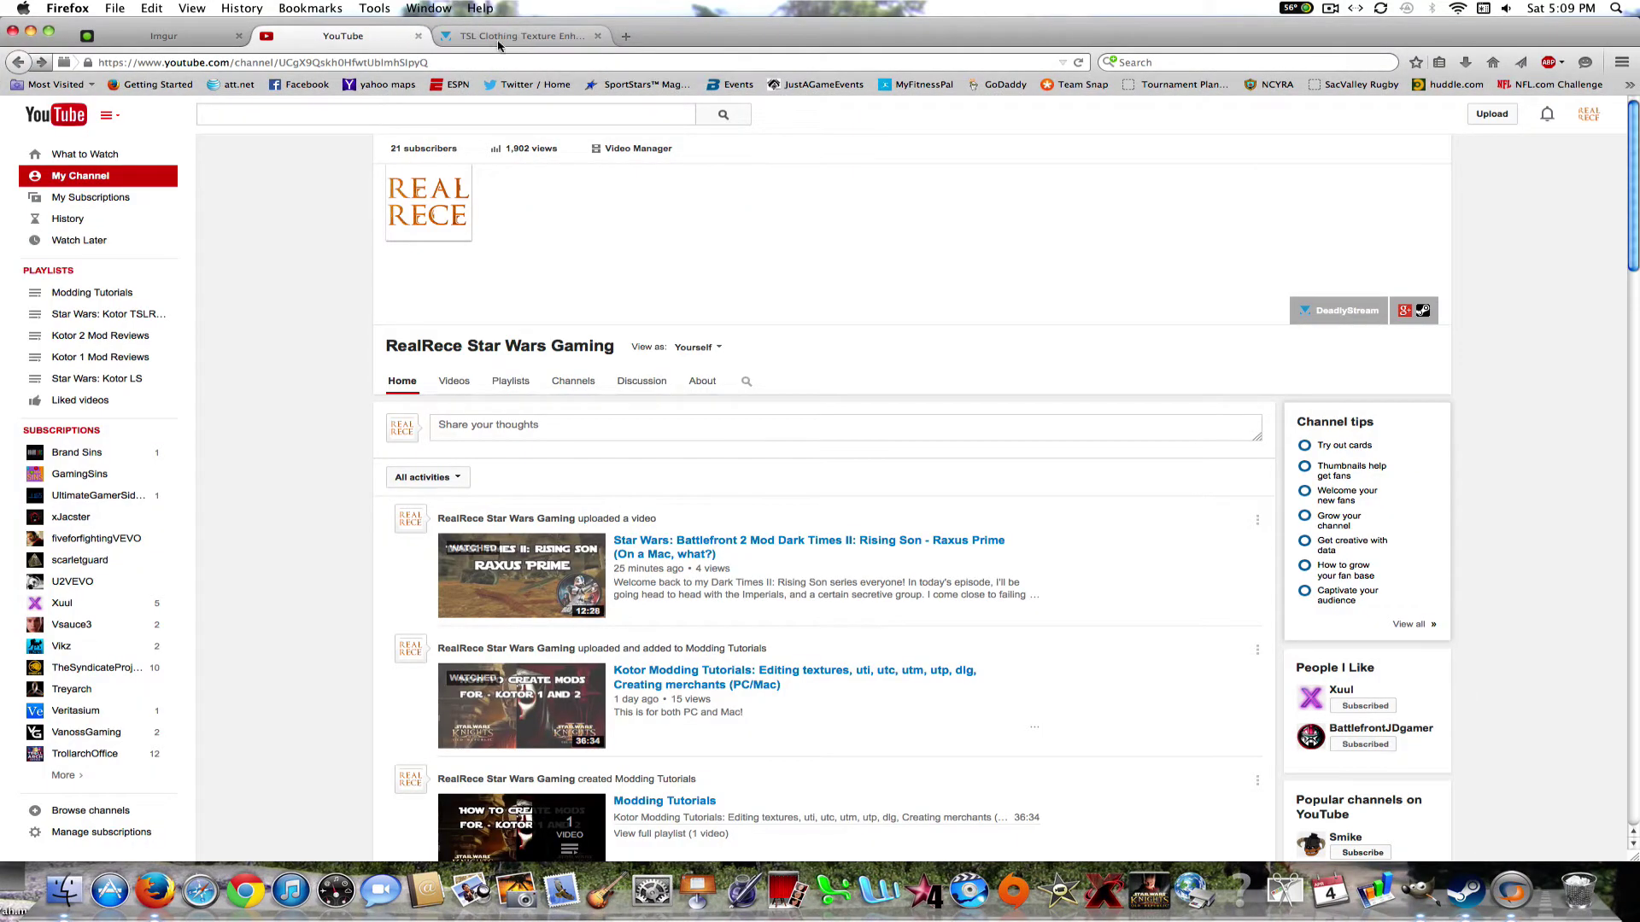
pyautogui.hotkey('ctrl', 'shift', 'Tab')
pyautogui.click(539, 38)
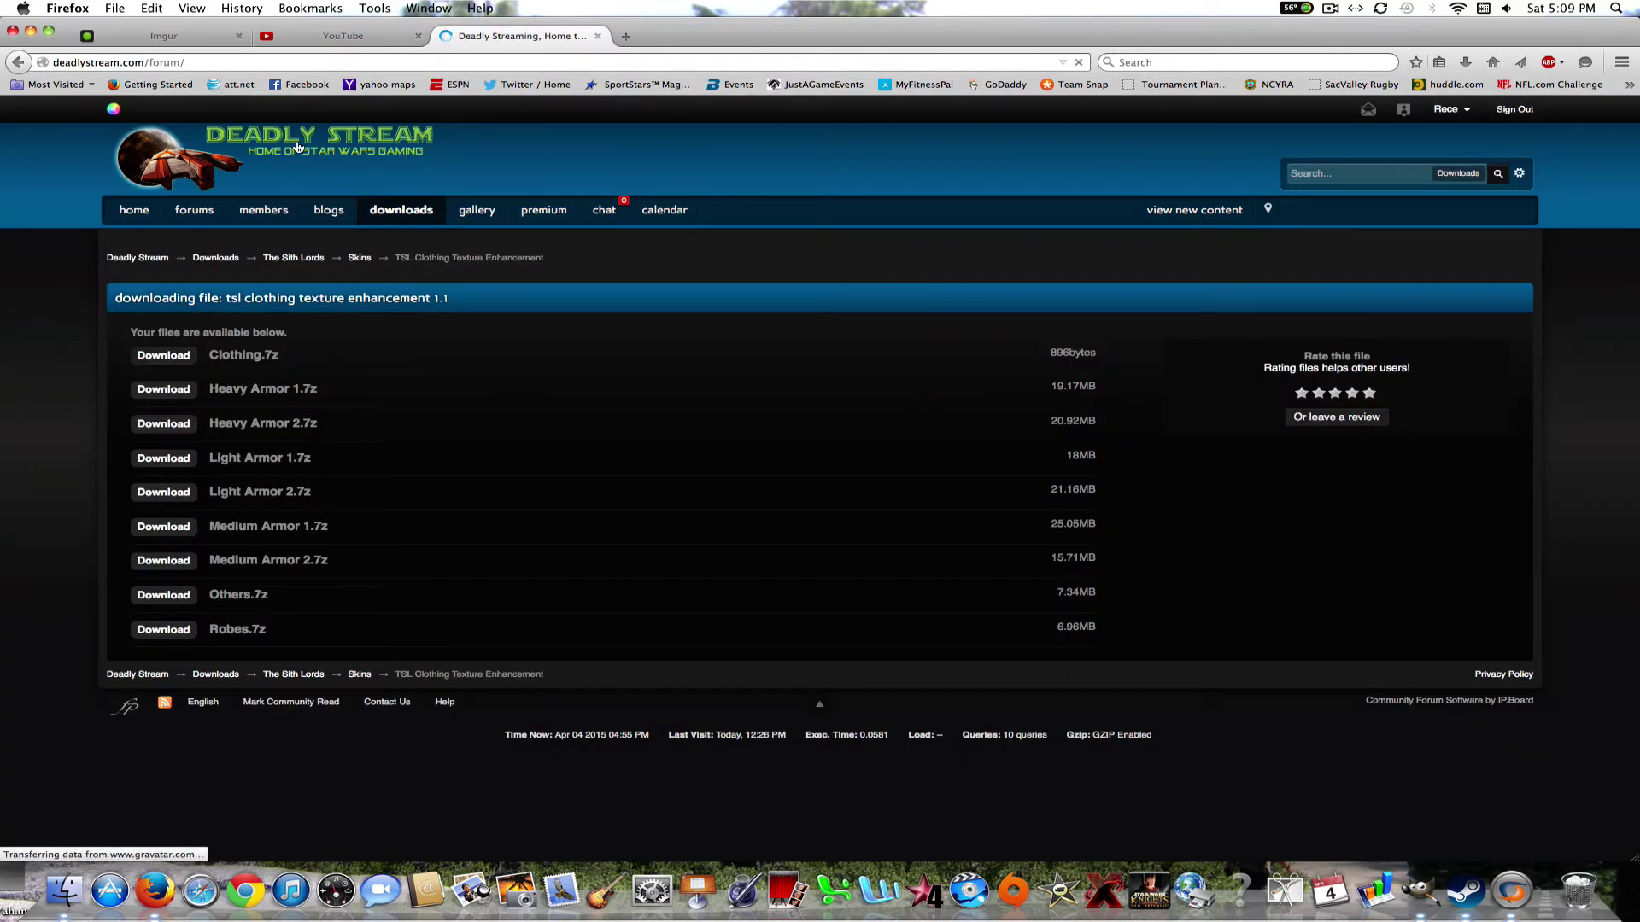
pyautogui.scroll(-15, 1593, 328)
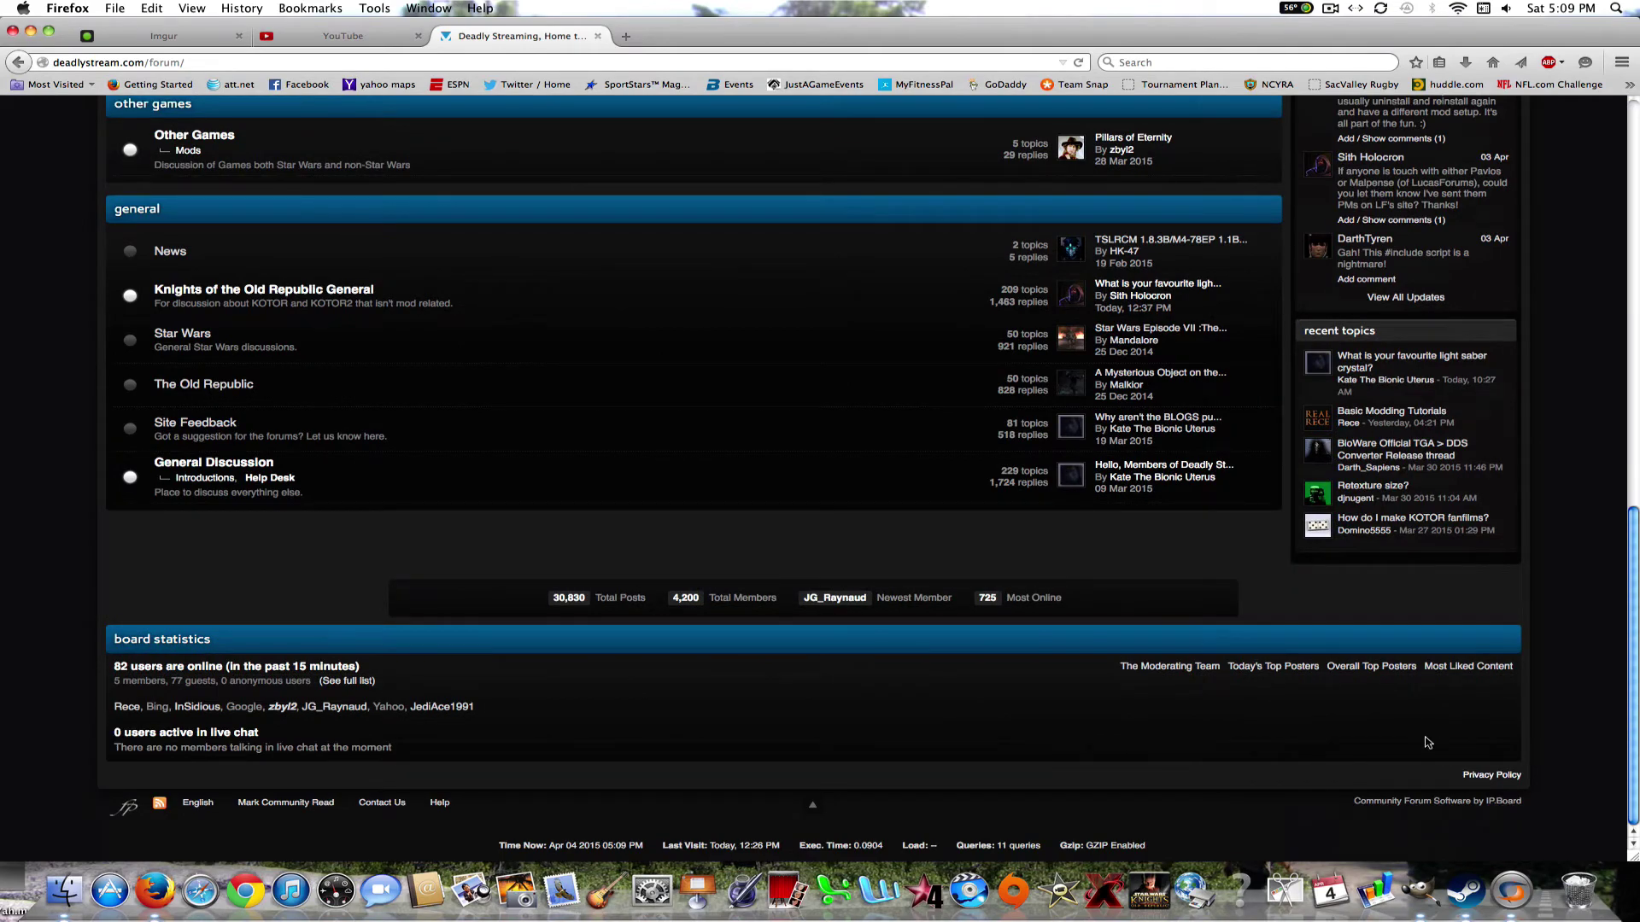
pyautogui.scroll(15, 1423, 739)
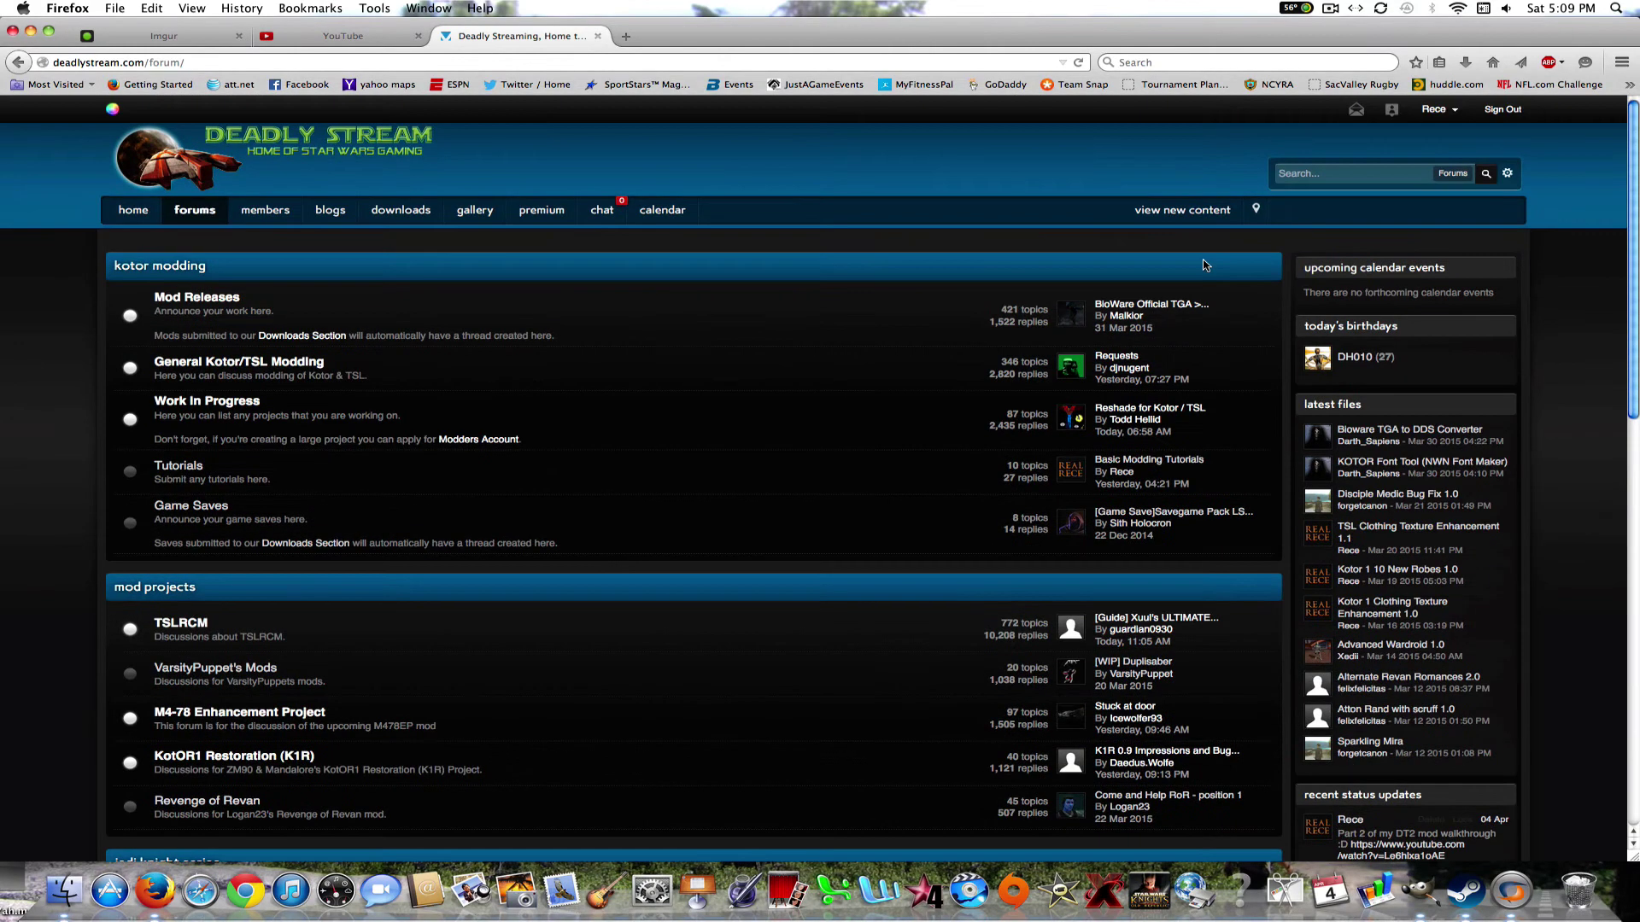
pyautogui.scroll(-15, 1217, 340)
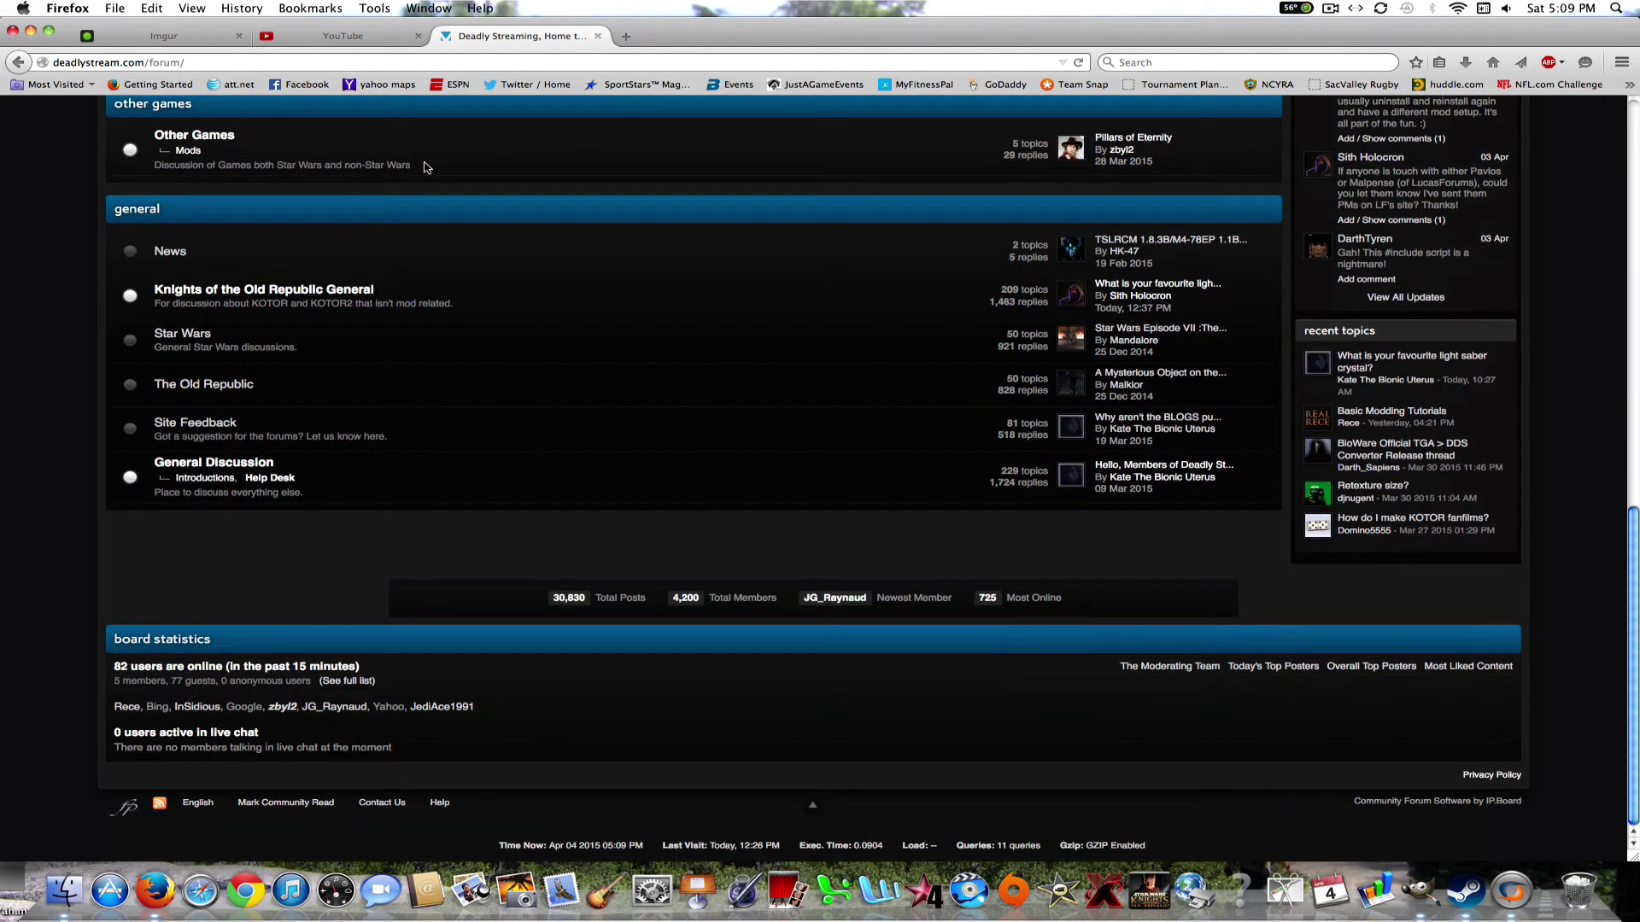
pyautogui.scroll(15, 782, 256)
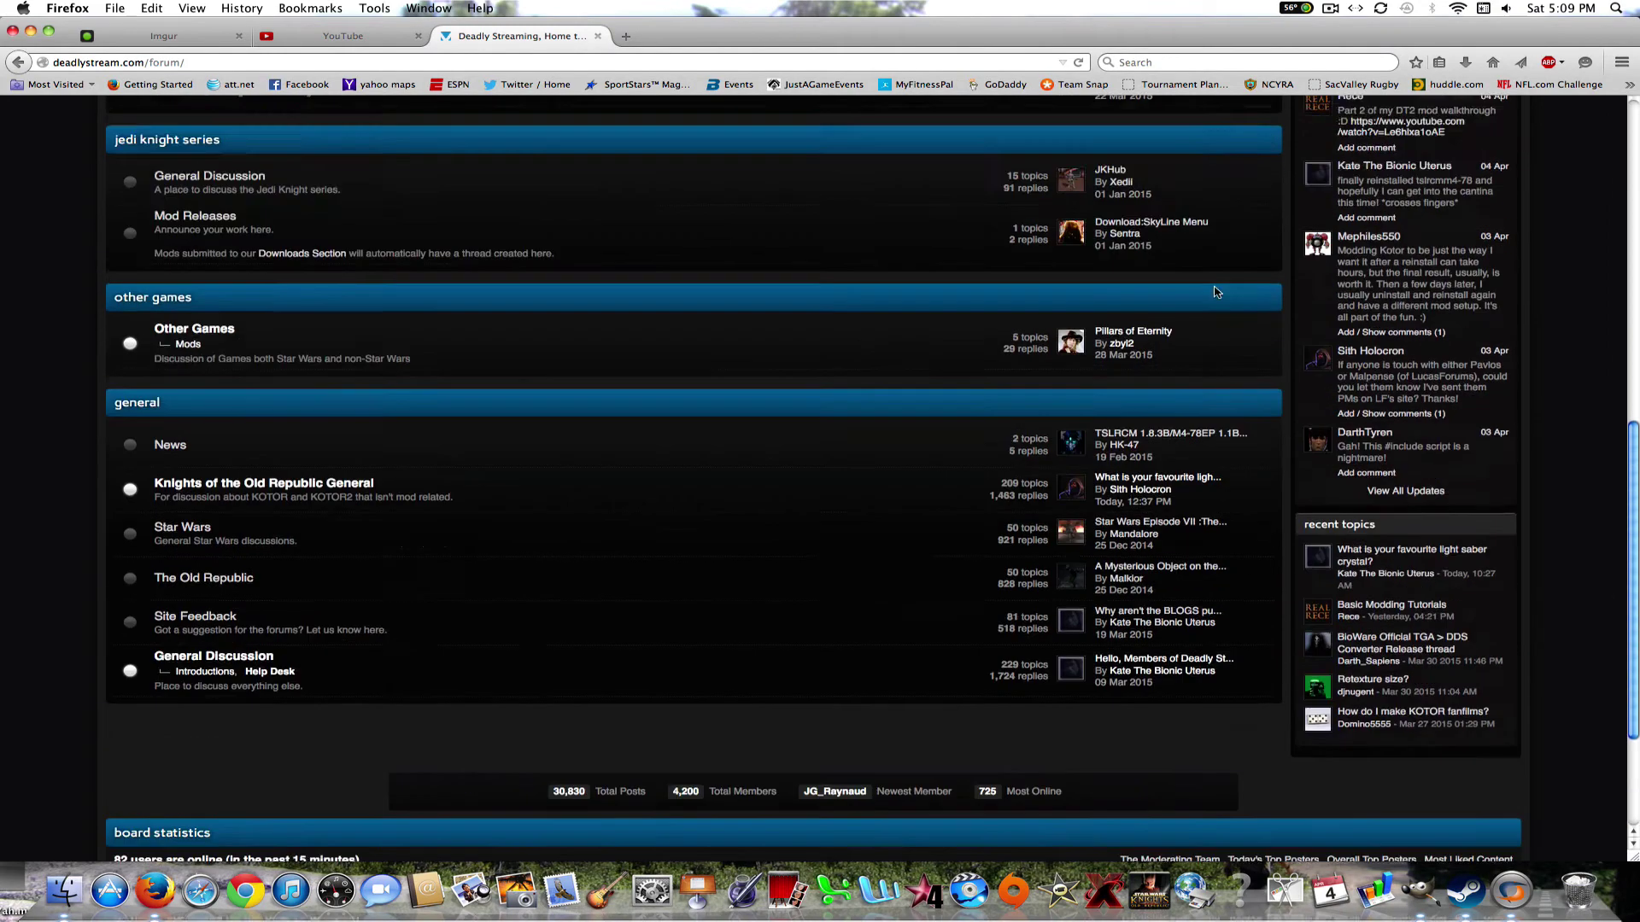